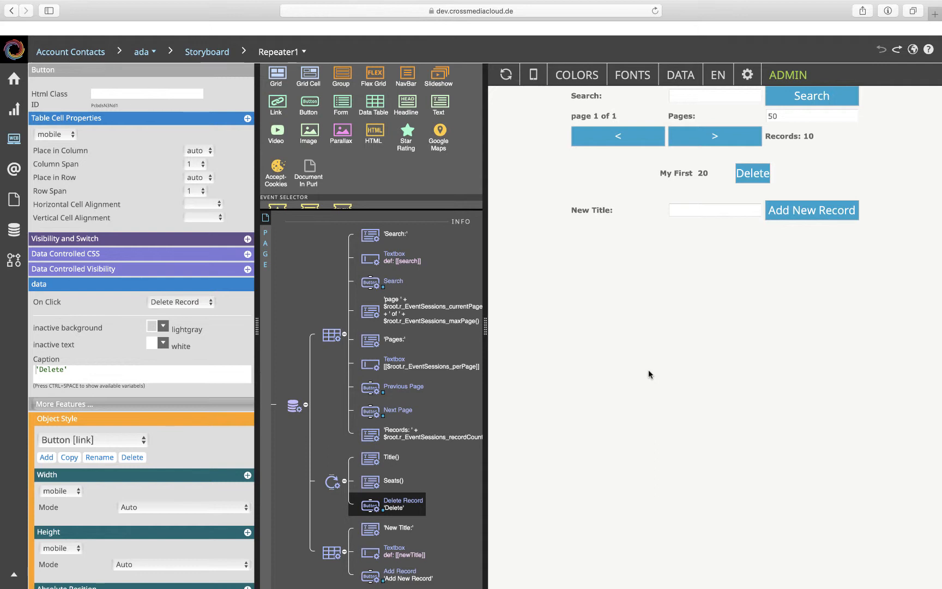
# Step: Turn on the live data preview and delete the Seats() text from the repeater
pyautogui.click(685, 72)
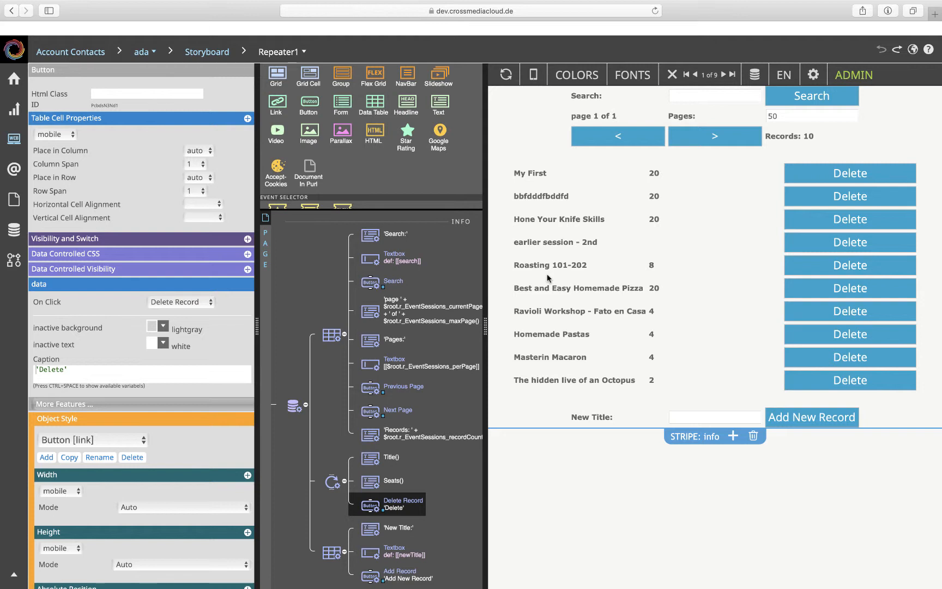
pyautogui.click(370, 478)
pyautogui.press('Delete')
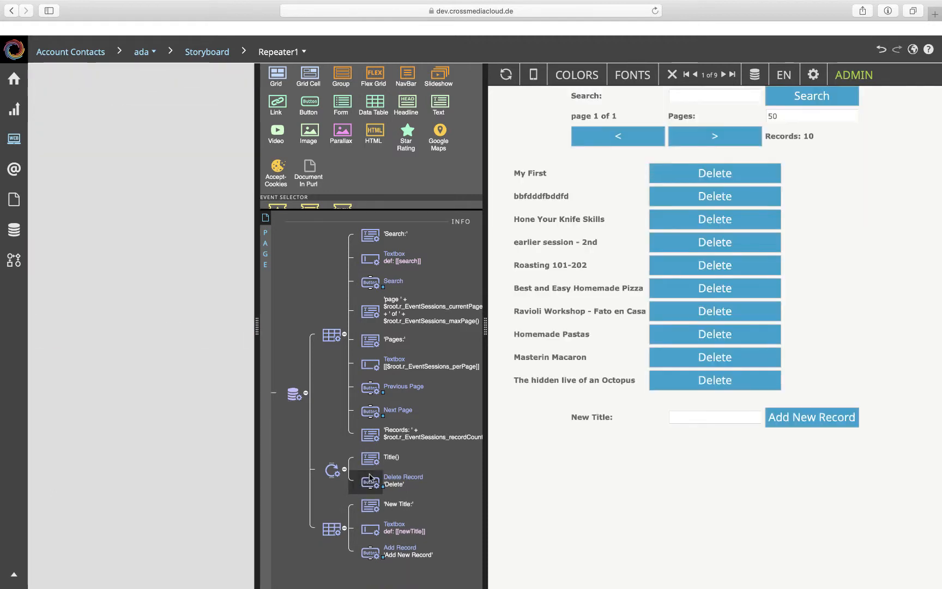
# Step: Apply the ListButton [link] object style to the repeater's Delete Record button
pyautogui.click(370, 480)
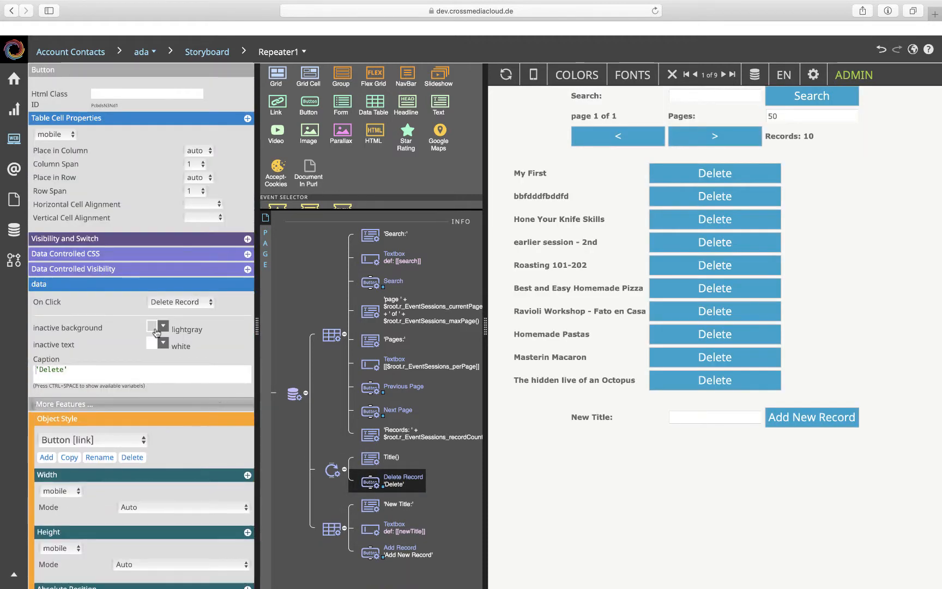
pyautogui.click(105, 439)
pyautogui.click(107, 461)
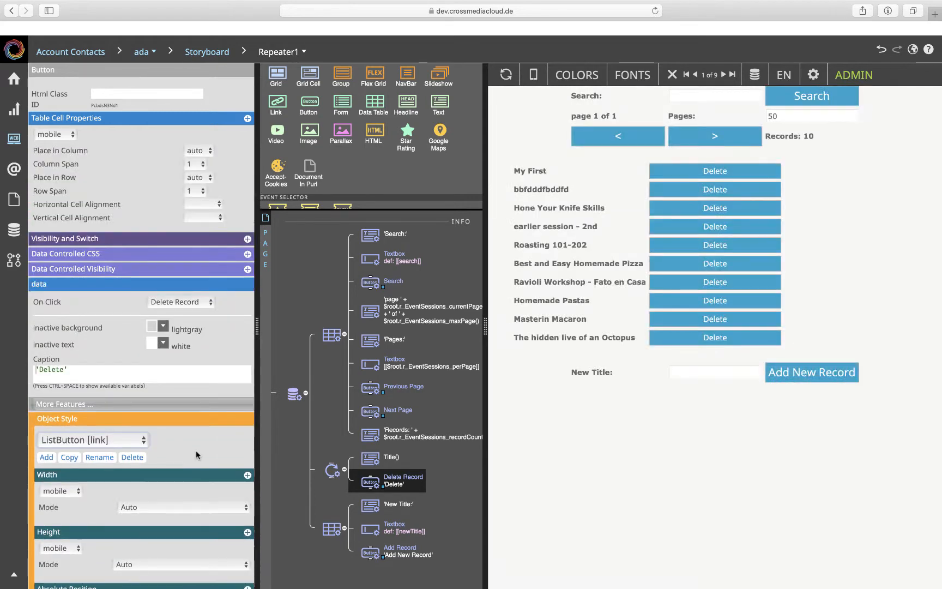
# Step: Change the Delete Record button's caption to 'X'
pyautogui.click(60, 369)
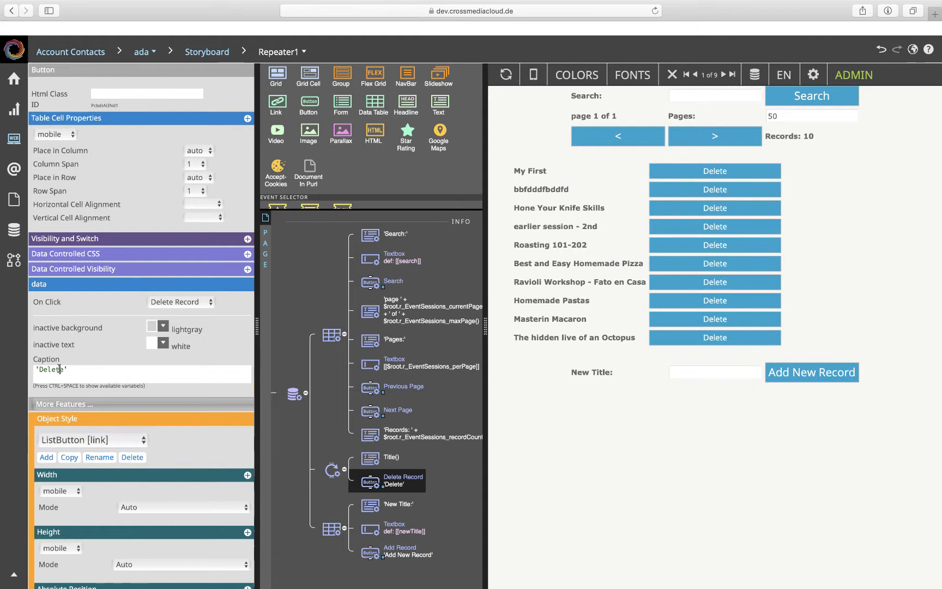
pyautogui.moveTo(60, 369); pyautogui.dragTo(43, 369)
pyautogui.press('Right')
pyautogui.press('BackSpace')
pyautogui.press('BackSpace')
pyautogui.press('BackSpace')
pyautogui.press('BackSpace')
pyautogui.press('BackSpace')
pyautogui.press('BackSpace')
pyautogui.write('X')
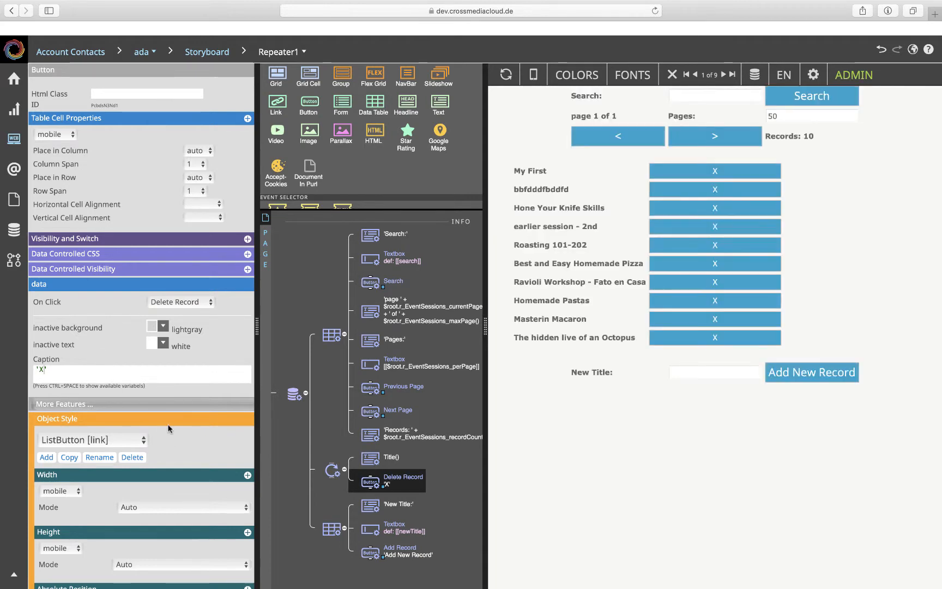
# Step: Set the repeater's tablet layout to 2 columns with column 2 at 40px width
pyautogui.click(333, 470)
pyautogui.scroll(-3, 120, 434)
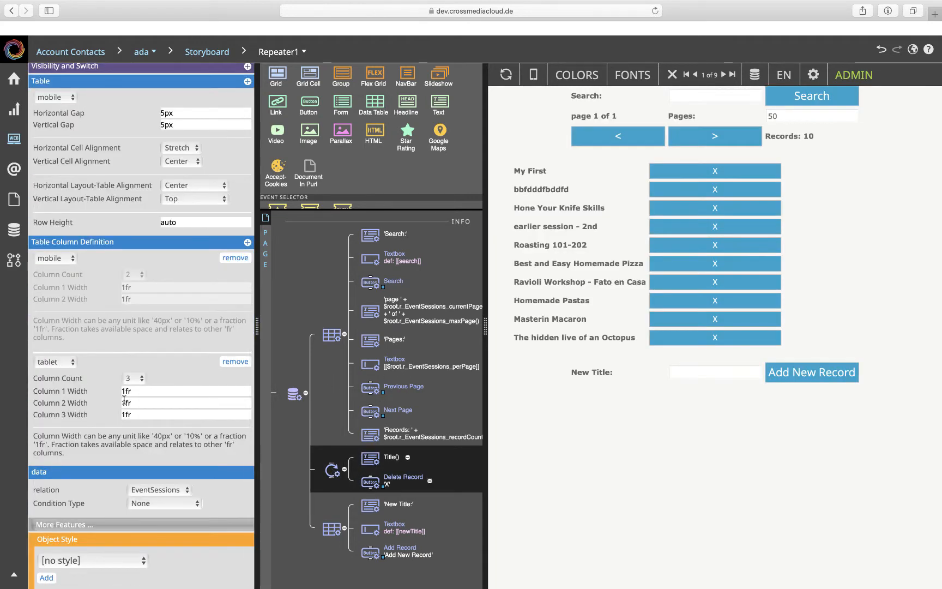
pyautogui.click(138, 380)
pyautogui.click(137, 369)
pyautogui.moveTo(136, 415); pyautogui.dragTo(120, 415)
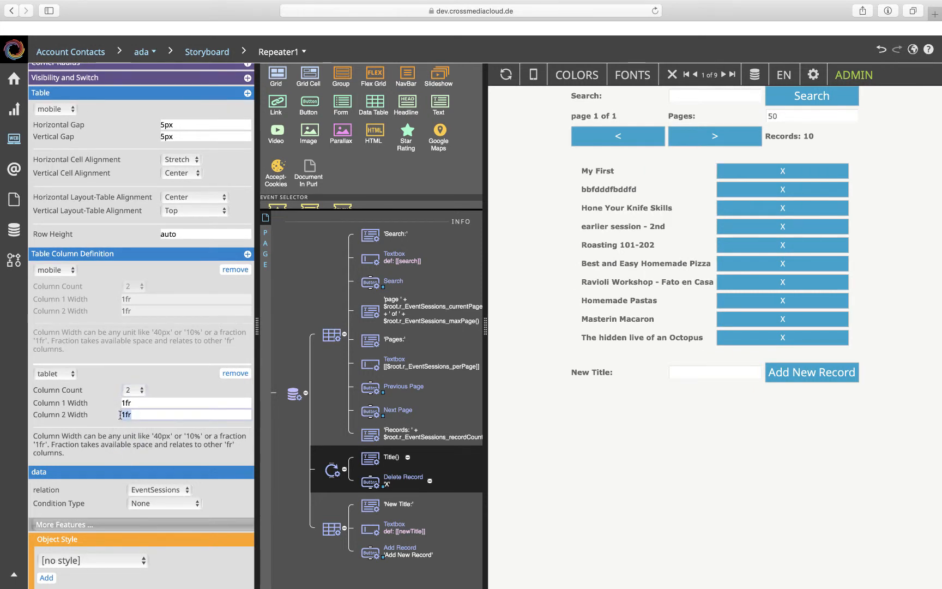
pyautogui.write('40px')
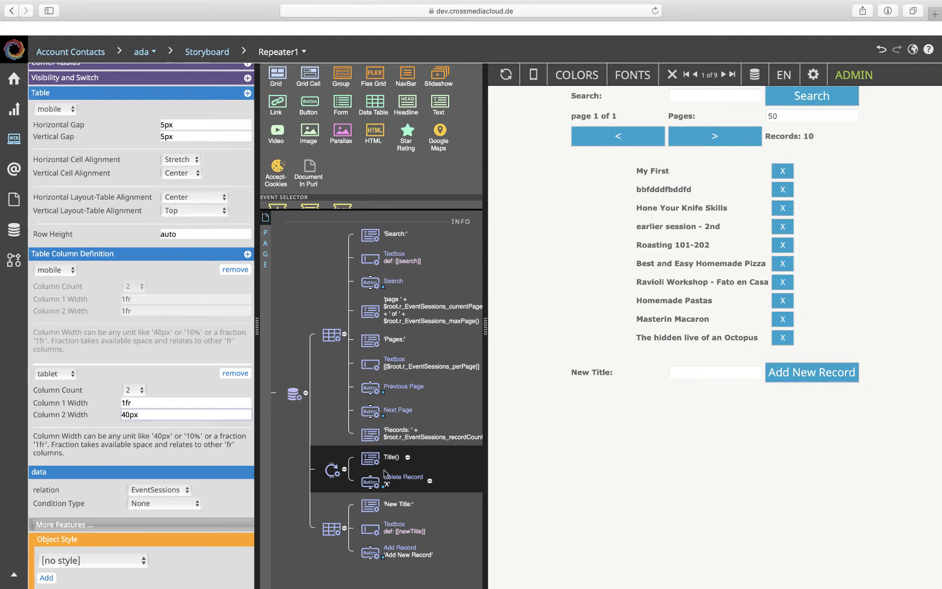
# Step: Add a button before the Delete Record button in the repeater and set its click action to Select Record
pyautogui.scroll(-5, 349, 163)
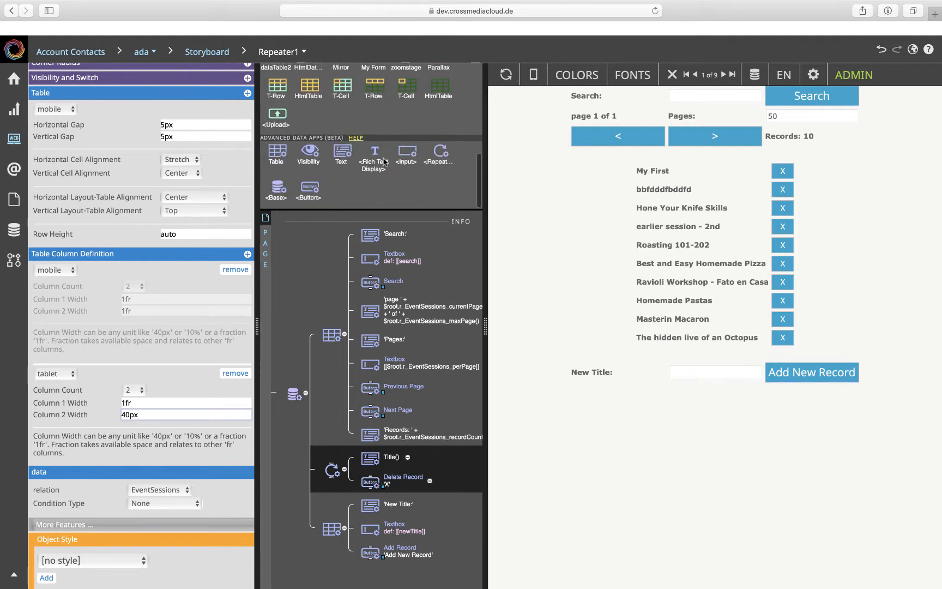
pyautogui.moveTo(313, 188); pyautogui.dragTo(370, 482)
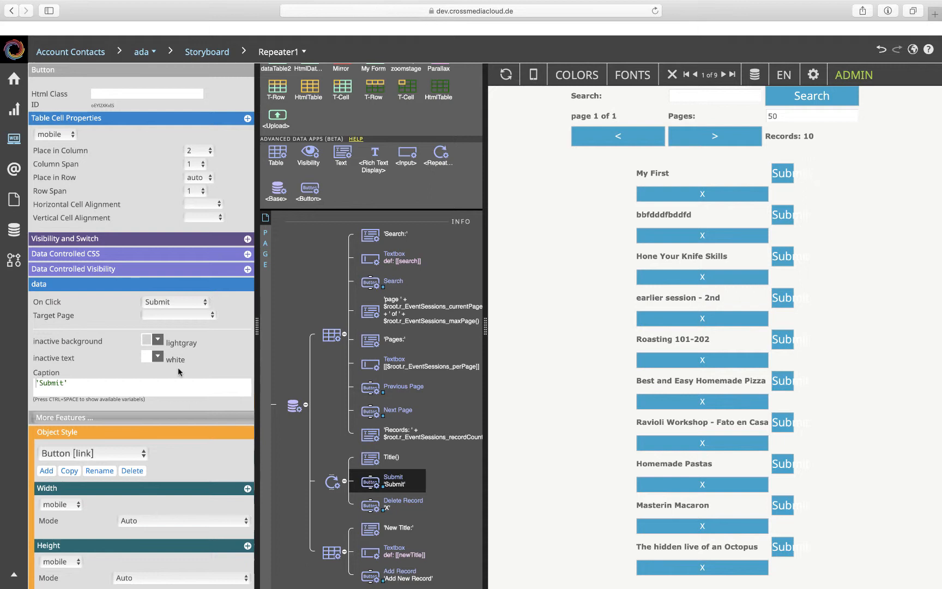
pyautogui.click(190, 303)
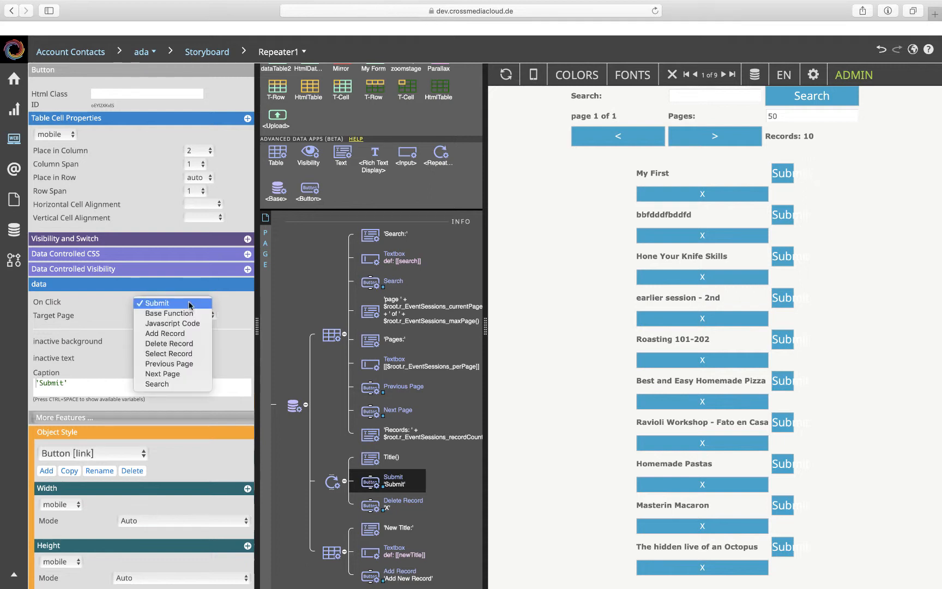
pyautogui.click(186, 354)
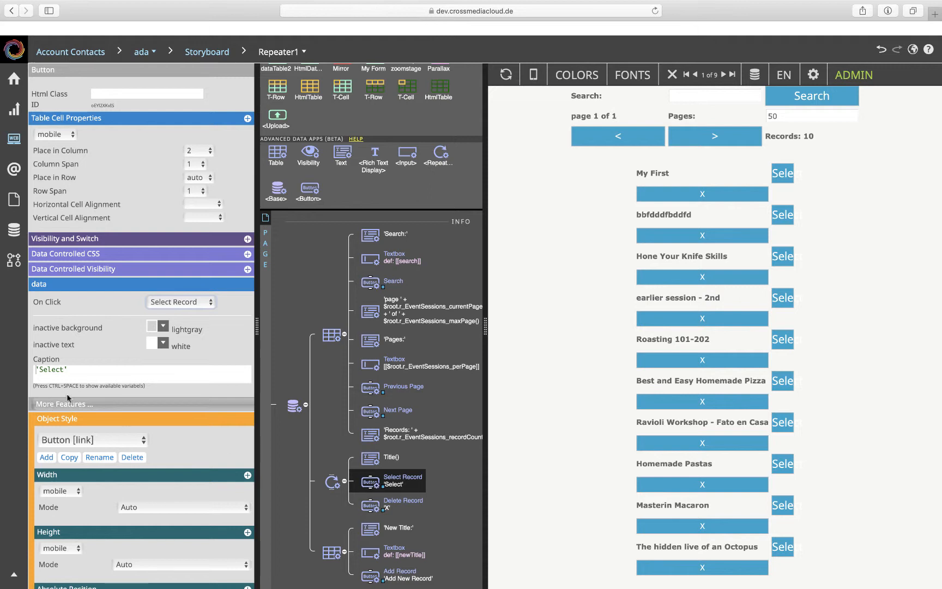
# Step: Replace the Select Record button's caption with the Title() variable
pyautogui.moveTo(82, 371); pyautogui.dragTo(12, 374)
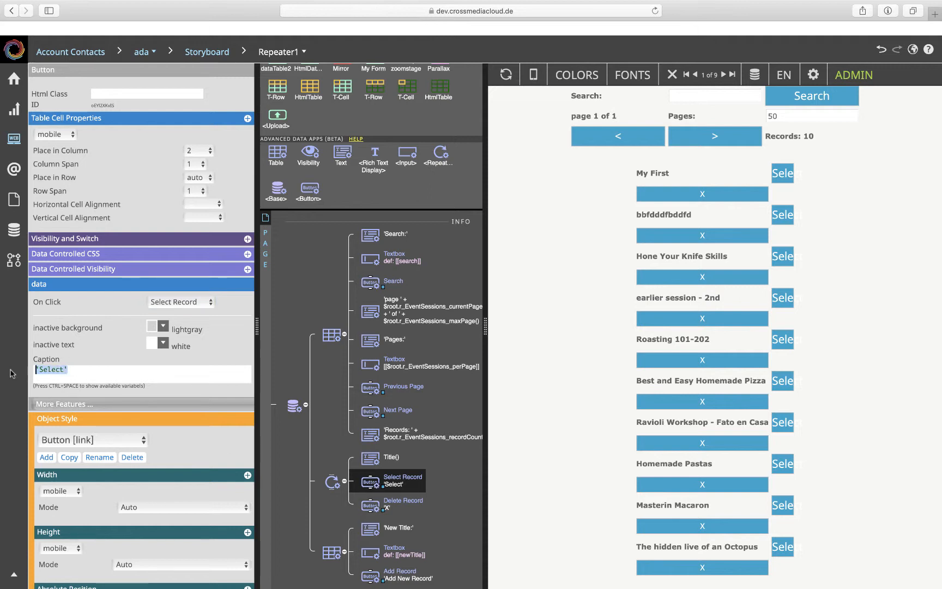
pyautogui.write('Titl')
pyautogui.hotkey('ctrl', 'space')
pyautogui.press('Return')
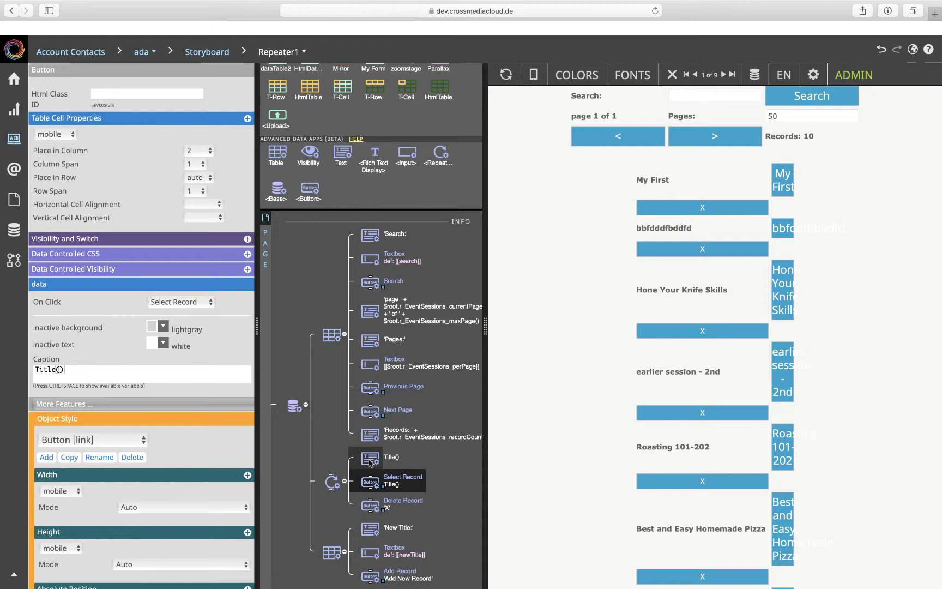
# Step: Remove the separate Title() text from the repeater and place the Select Record button in column 1
pyautogui.moveTo(371, 462); pyautogui.dragTo(372, 483)
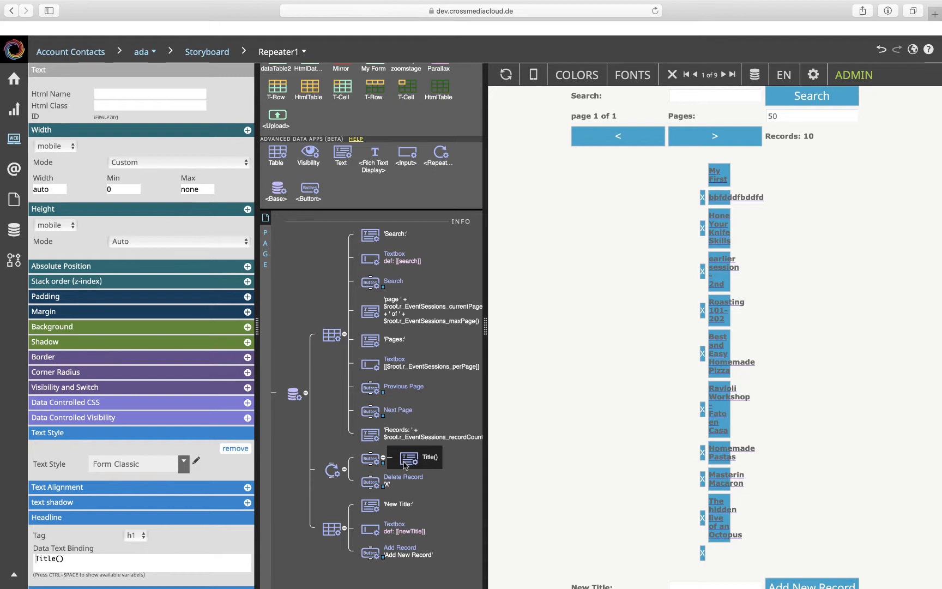
pyautogui.click(369, 461)
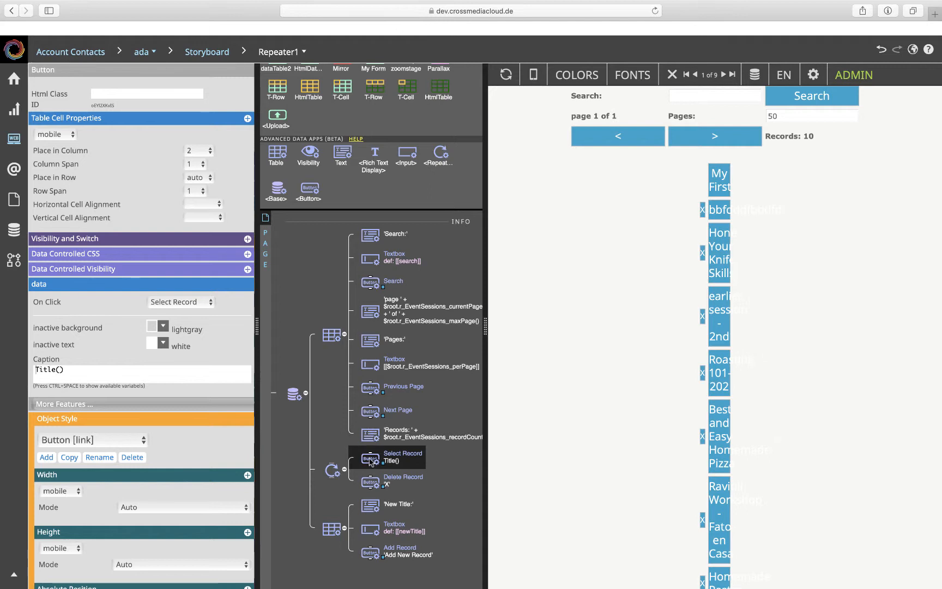
pyautogui.click(209, 151)
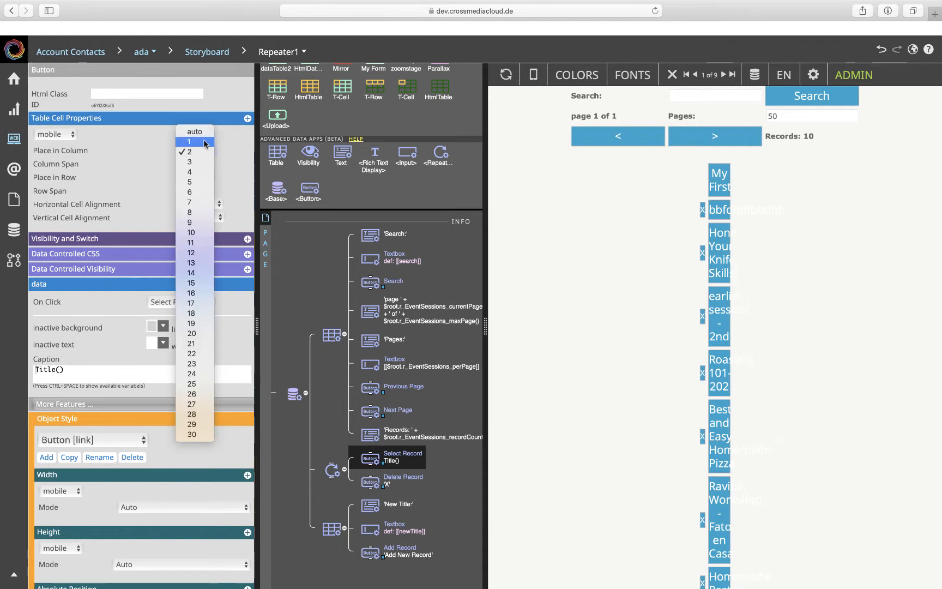
pyautogui.click(205, 142)
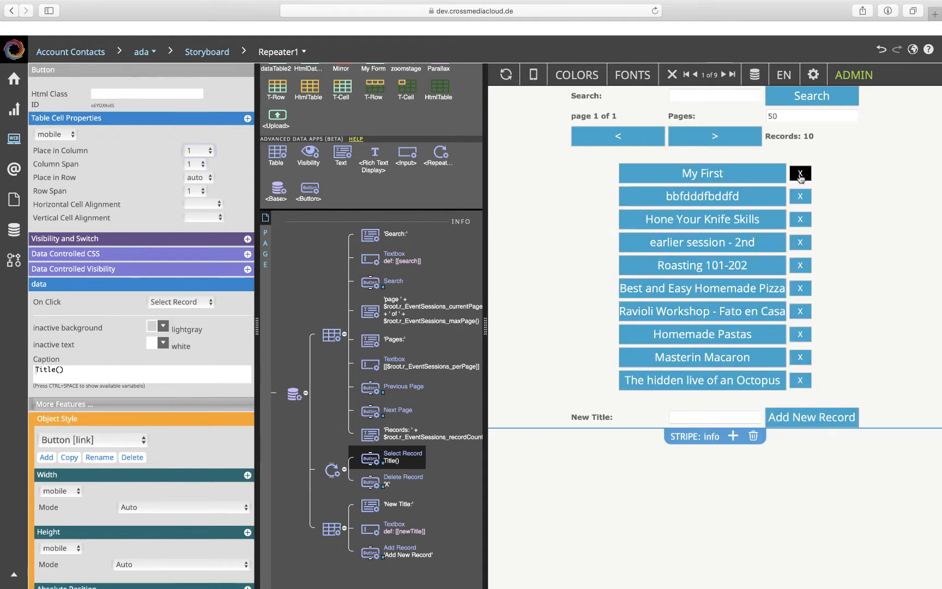
# Step: Apply the ListButton [link] style to the Select Record button and try selecting the My First record in the preview
pyautogui.click(113, 443)
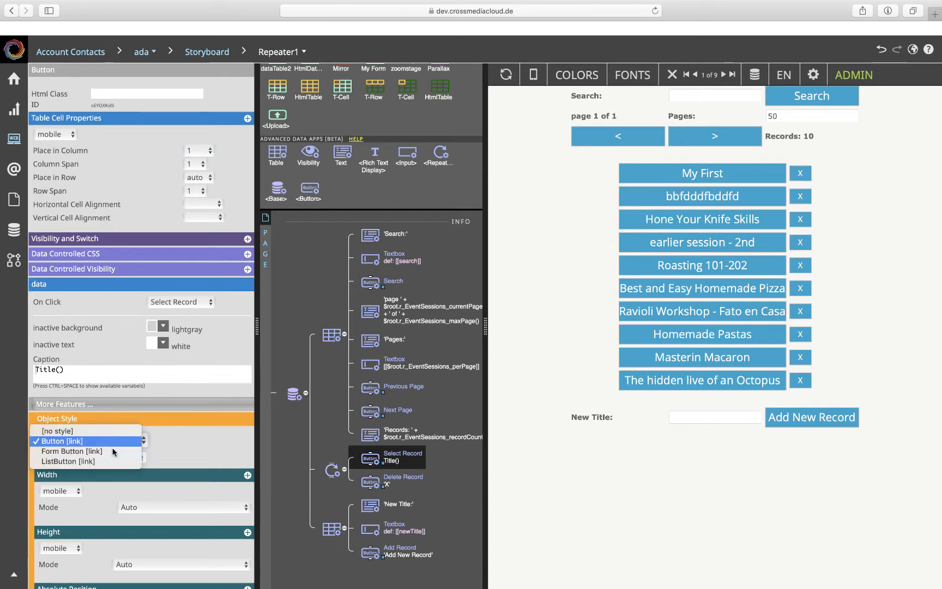
pyautogui.click(71, 462)
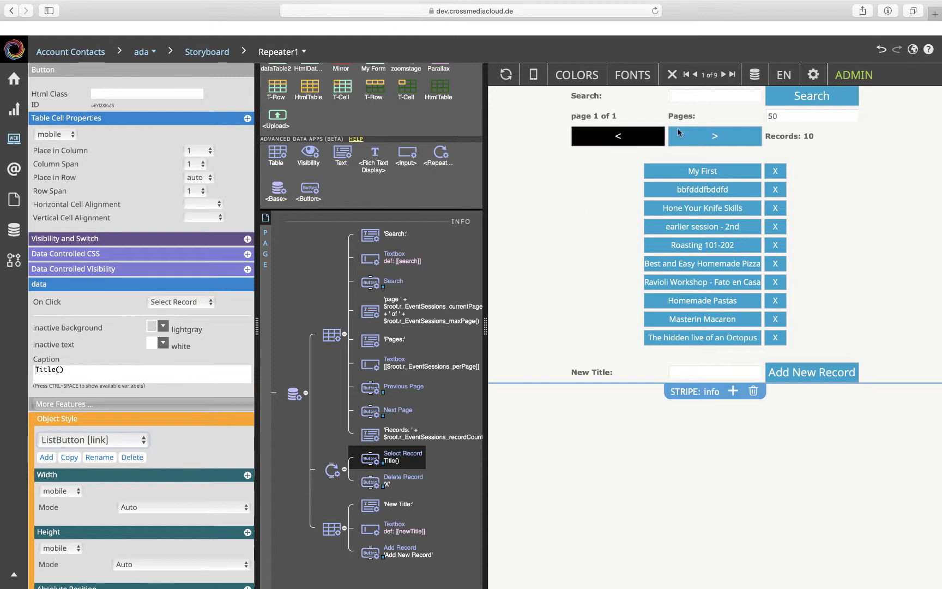
pyautogui.click(709, 173)
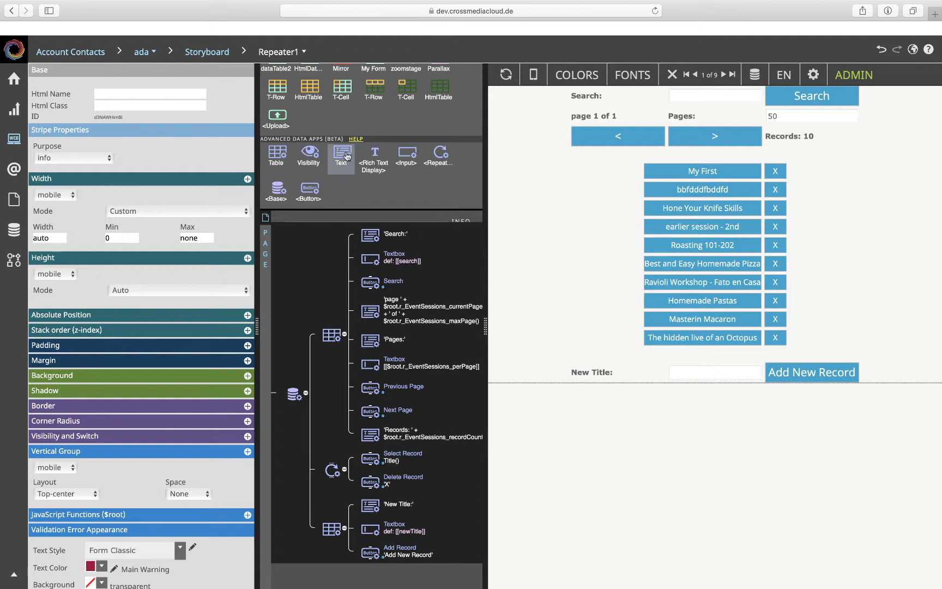
# Step: Add a Text element above 'Search:' in the first table, bound to 'Selected Event ID=' + $root.r_EventSessions_selectedId()
pyautogui.moveTo(346, 156); pyautogui.dragTo(361, 227)
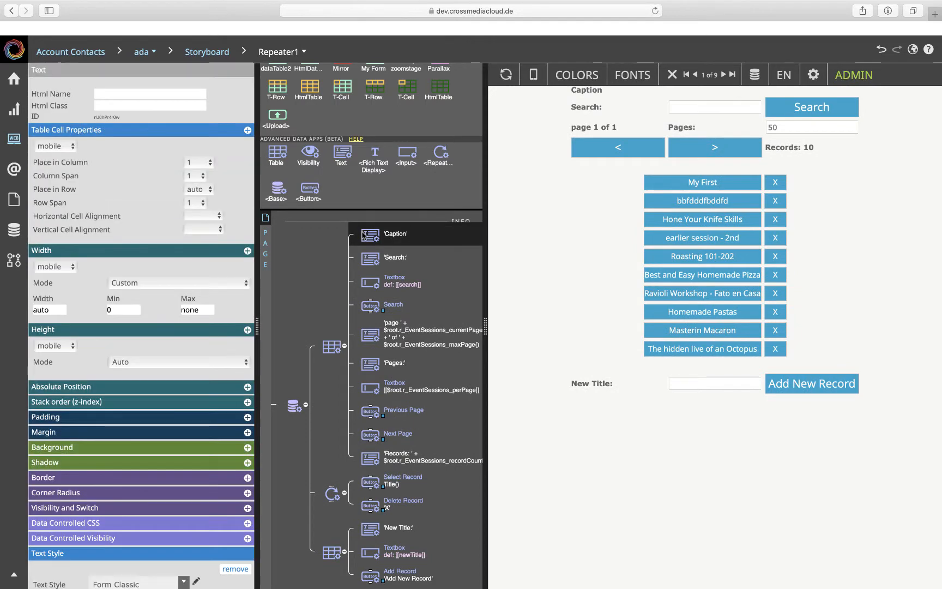
pyautogui.scroll(-5, 88, 417)
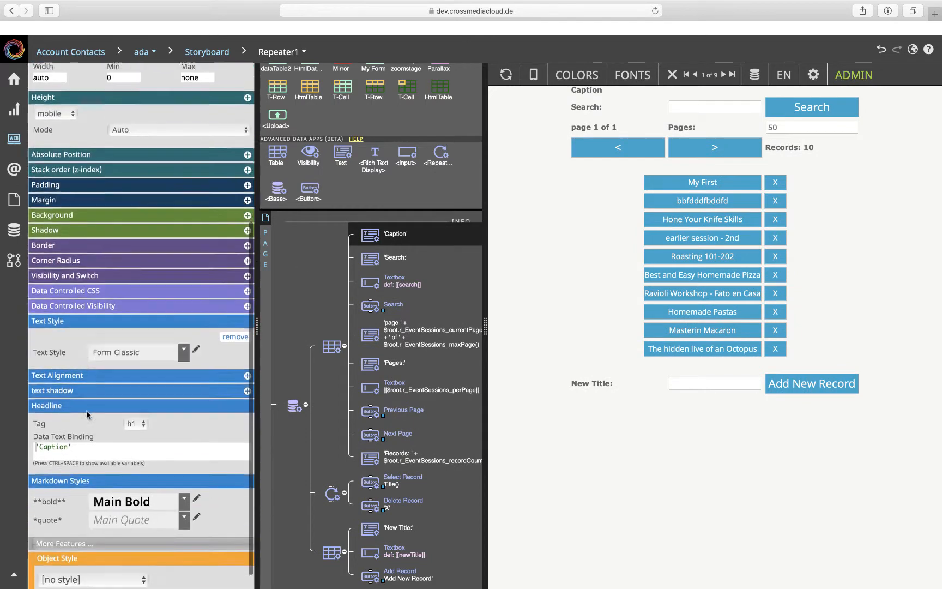
pyautogui.doubleClick(59, 427)
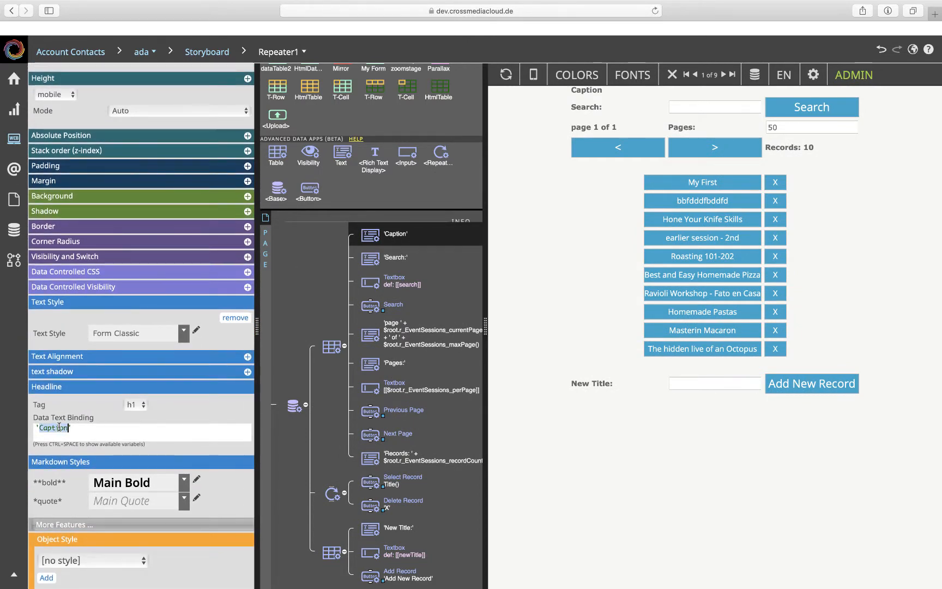
pyautogui.write('Selected ')
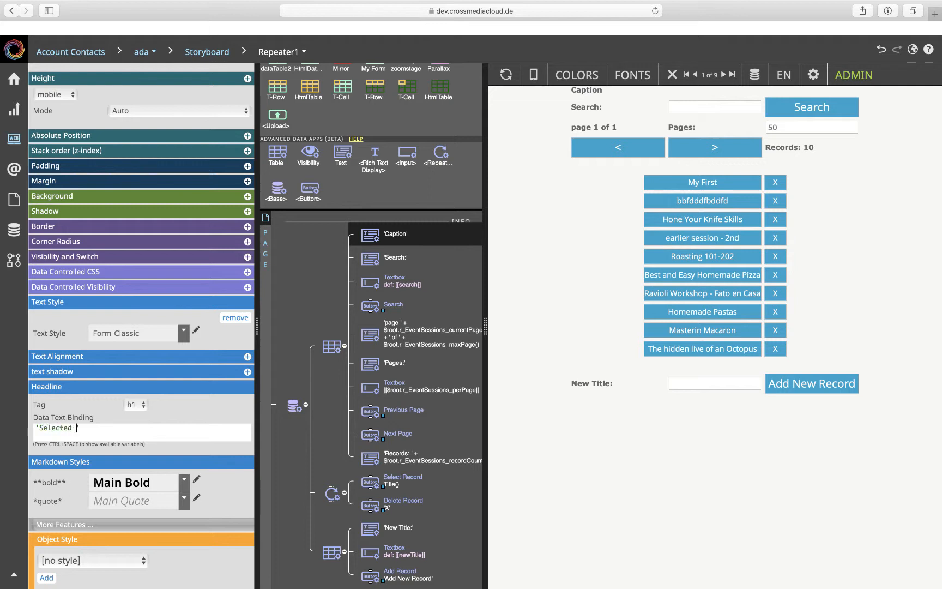
pyautogui.write('Event ID')
pyautogui.press('Right')
pyautogui.write('=')
pyautogui.press('Right')
pyautogui.write('+')
pyautogui.hotkey('ctrl', 'space')
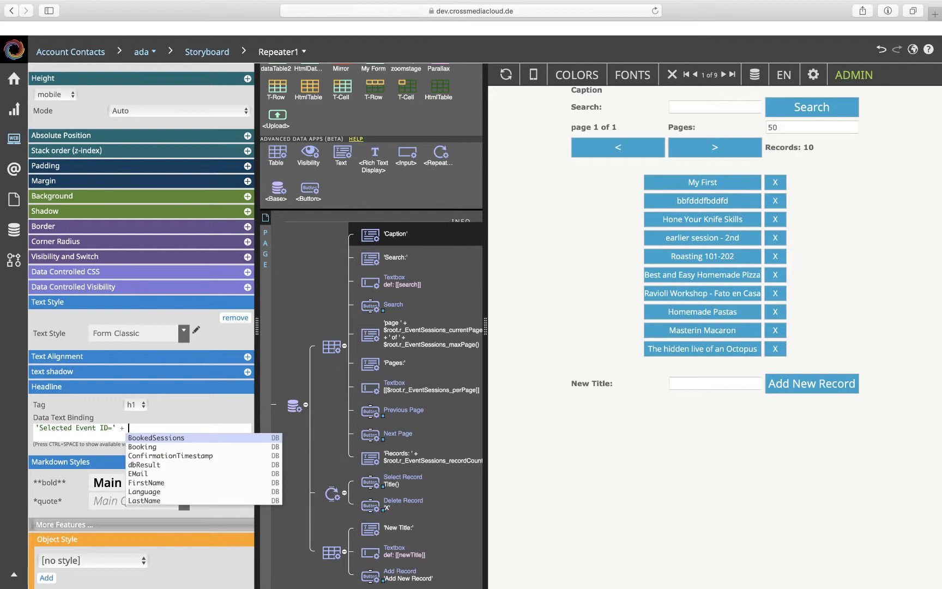
pyautogui.write('$')
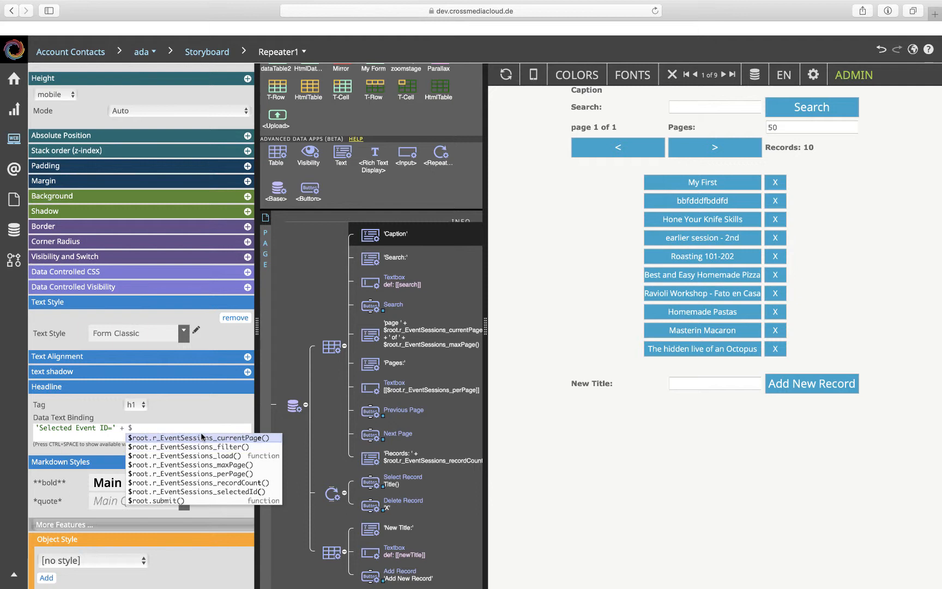
pyautogui.click(197, 492)
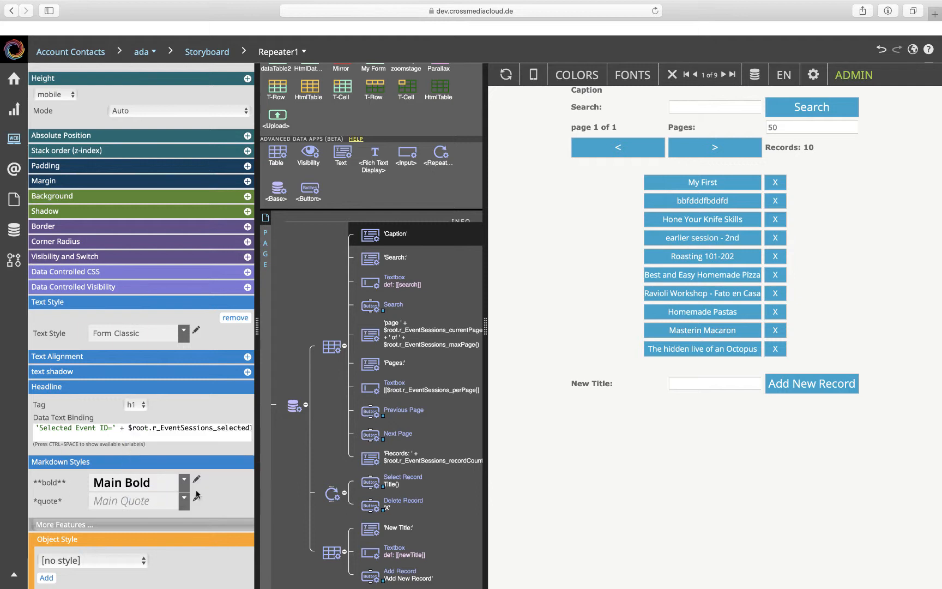
pyautogui.click(212, 416)
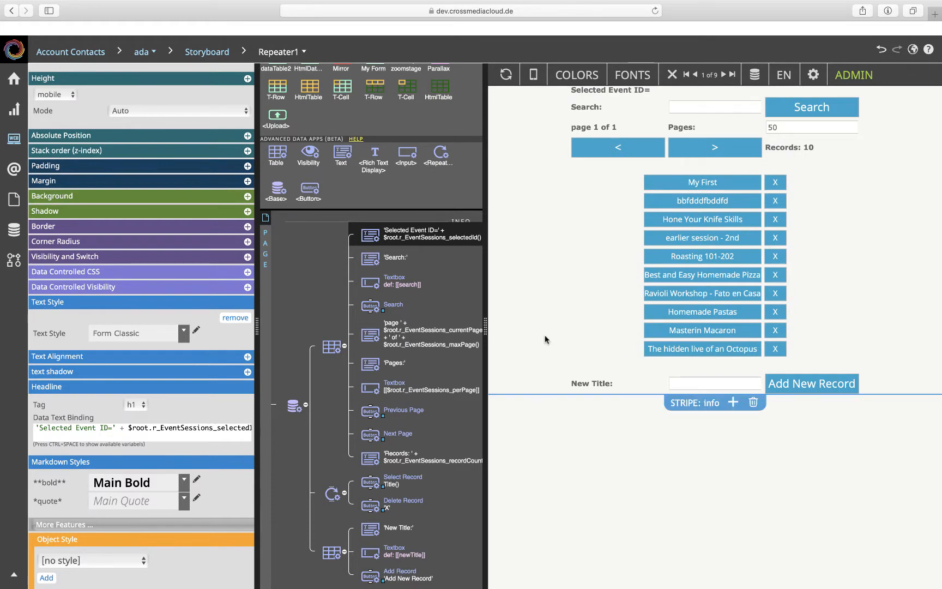
# Step: Select several event records in the preview, starting with Roasting 101-202, to check the selected event ID
pyautogui.click(675, 257)
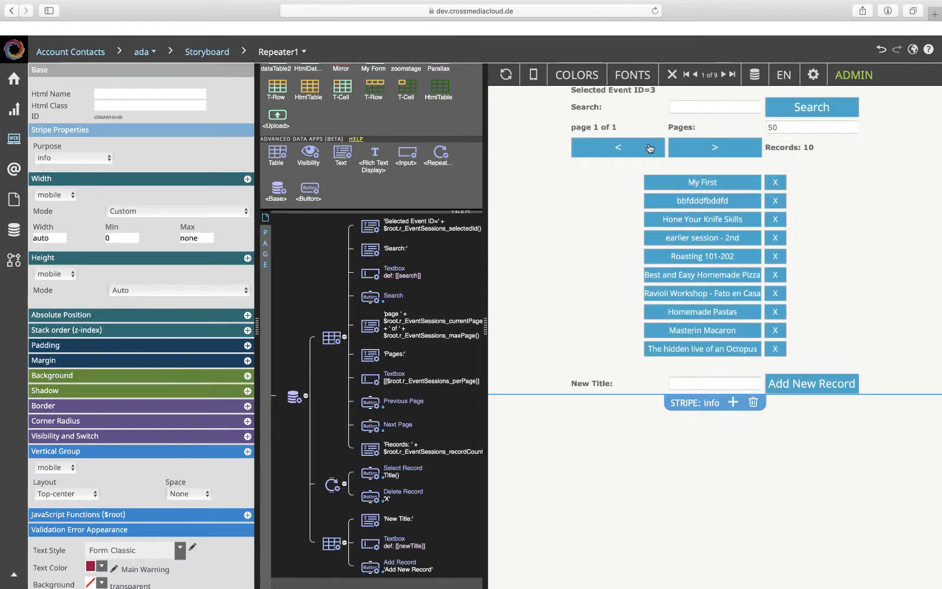
pyautogui.click(660, 184)
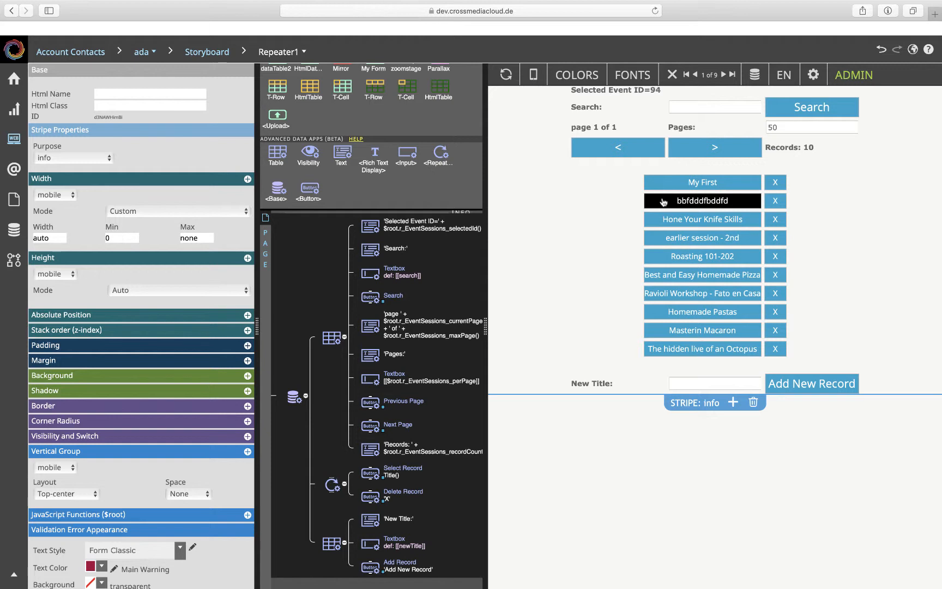
pyautogui.click(663, 220)
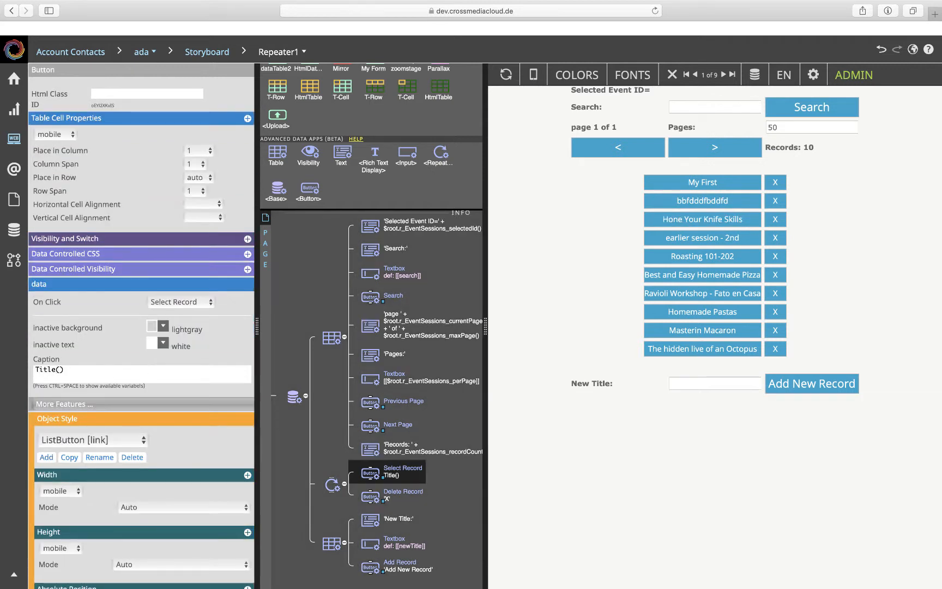
# Step: Extend the Select Record button's caption to Title() + ' (' + xmediaID() + ')' and test it by selecting Roasting 101-202
pyautogui.write("+ ' (' + xme")
pyautogui.write("diaID() + ')'")
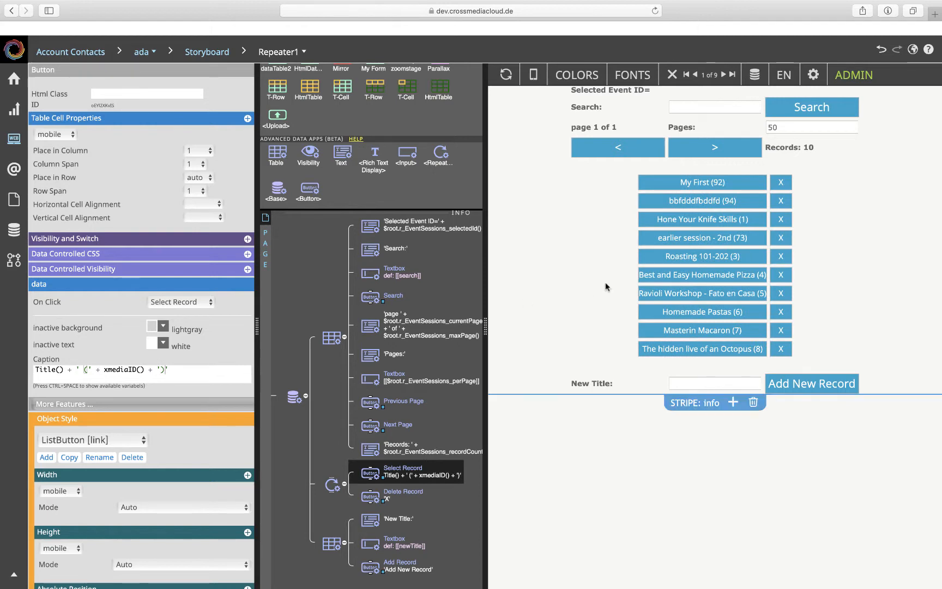
pyautogui.click(702, 256)
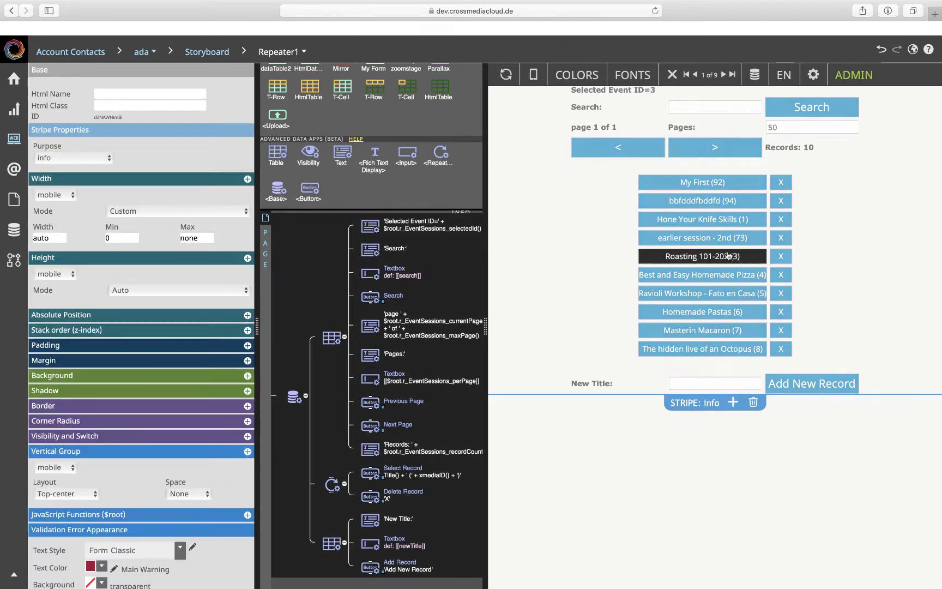
# Step: Select Hone Your Knife Skills in the preview, then add a second Repeater and group it with the record list repeater in a new Table
pyautogui.click(694, 221)
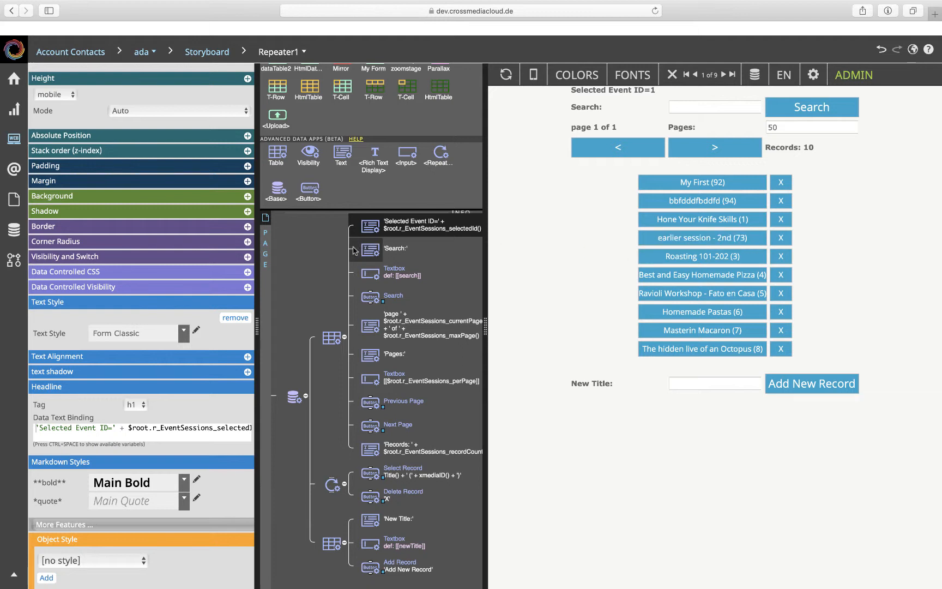
pyautogui.click(435, 160)
pyautogui.moveTo(435, 159); pyautogui.dragTo(336, 519)
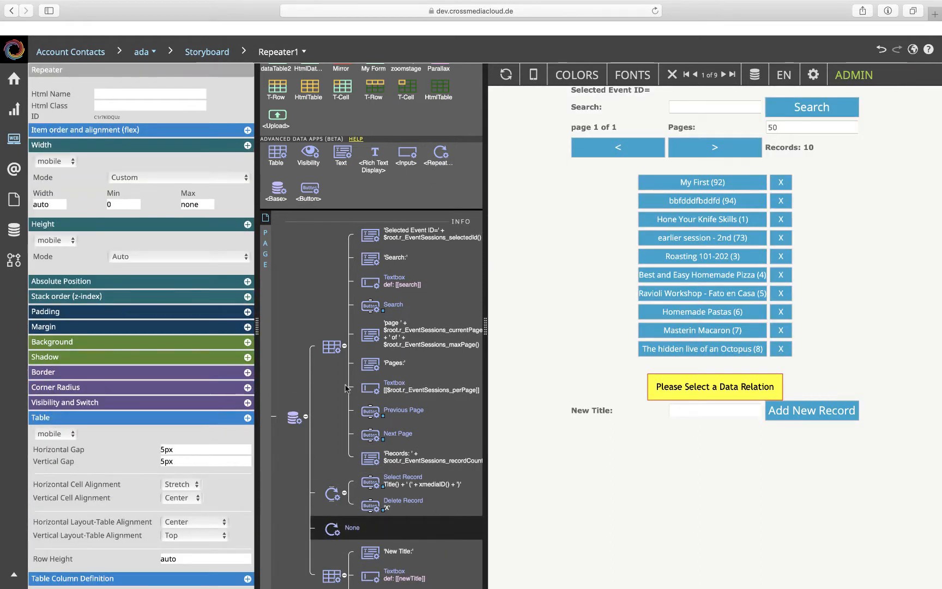
pyautogui.moveTo(277, 159); pyautogui.dragTo(332, 483)
pyautogui.moveTo(332, 533); pyautogui.dragTo(338, 472)
# Step: Set the new table's column count to 2 for tablet and 1 for mobile, with tablet column 1 300px wide
pyautogui.click(336, 471)
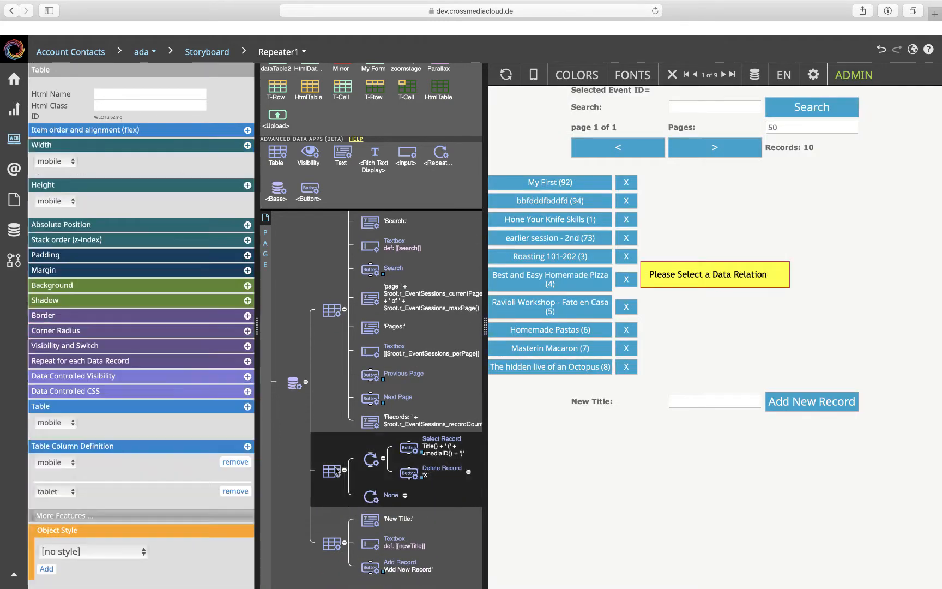
pyautogui.scroll(-5, 96, 510)
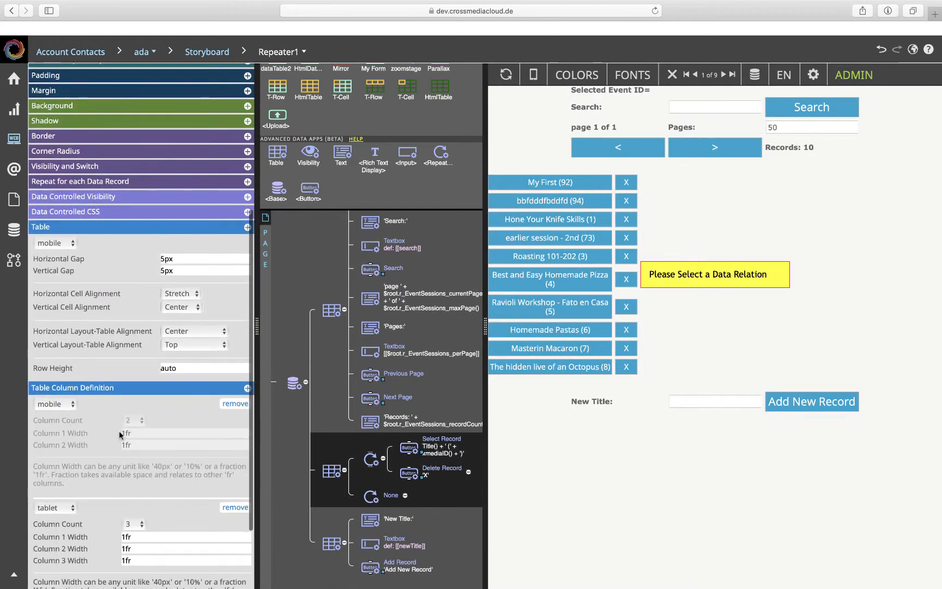
pyautogui.click(138, 524)
pyautogui.click(137, 514)
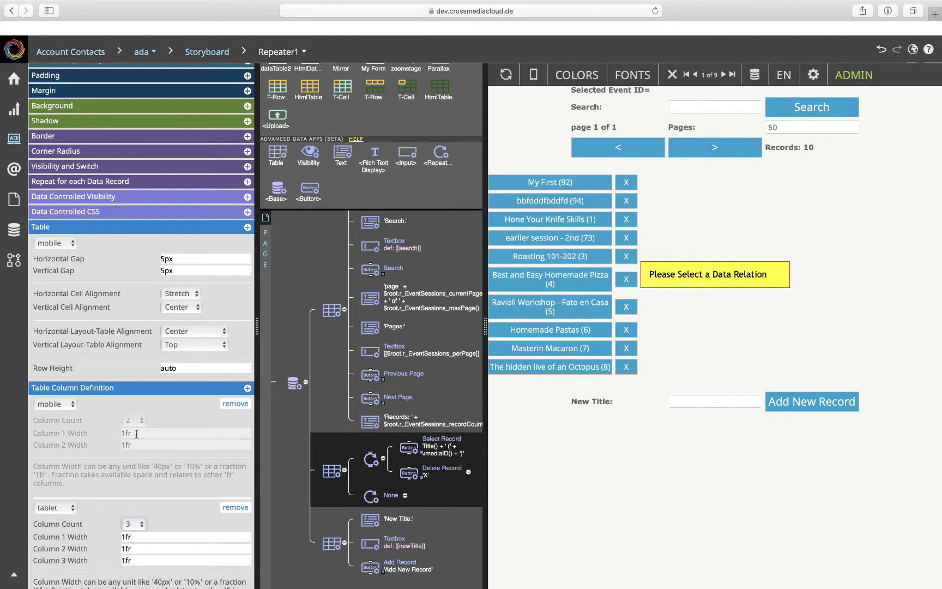
pyautogui.click(134, 420)
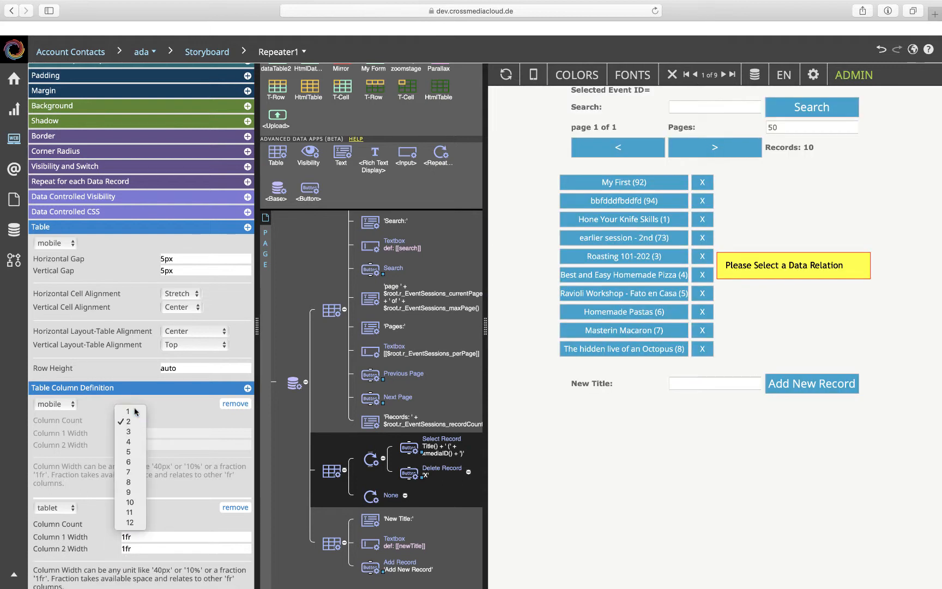
pyautogui.click(130, 411)
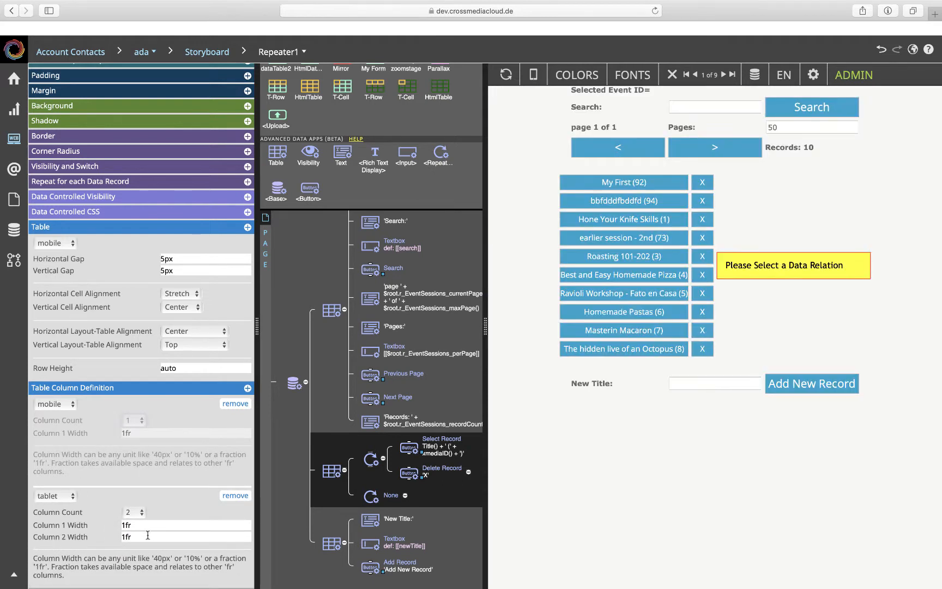
pyautogui.moveTo(135, 526); pyautogui.dragTo(109, 525)
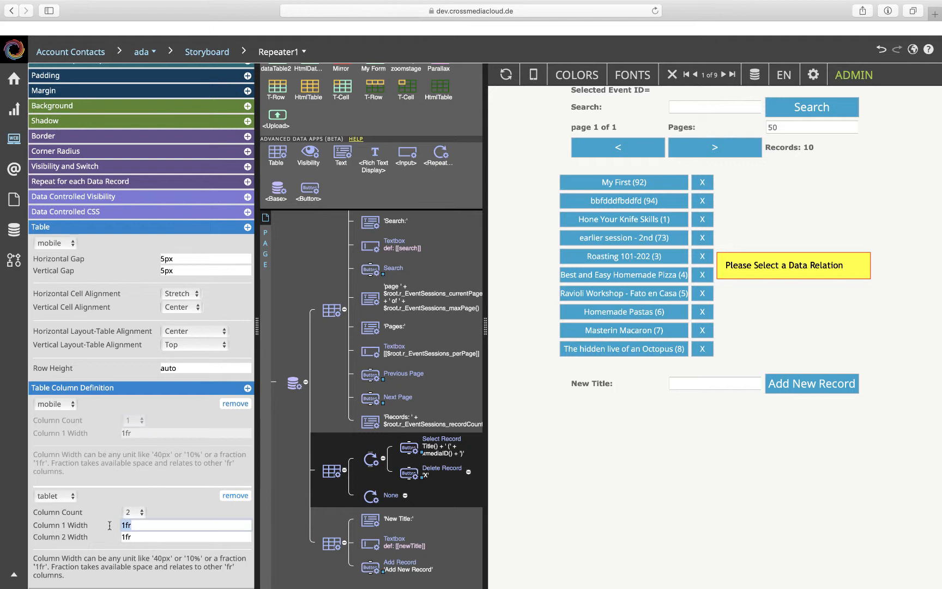
pyautogui.write('300px')
pyautogui.click(137, 536)
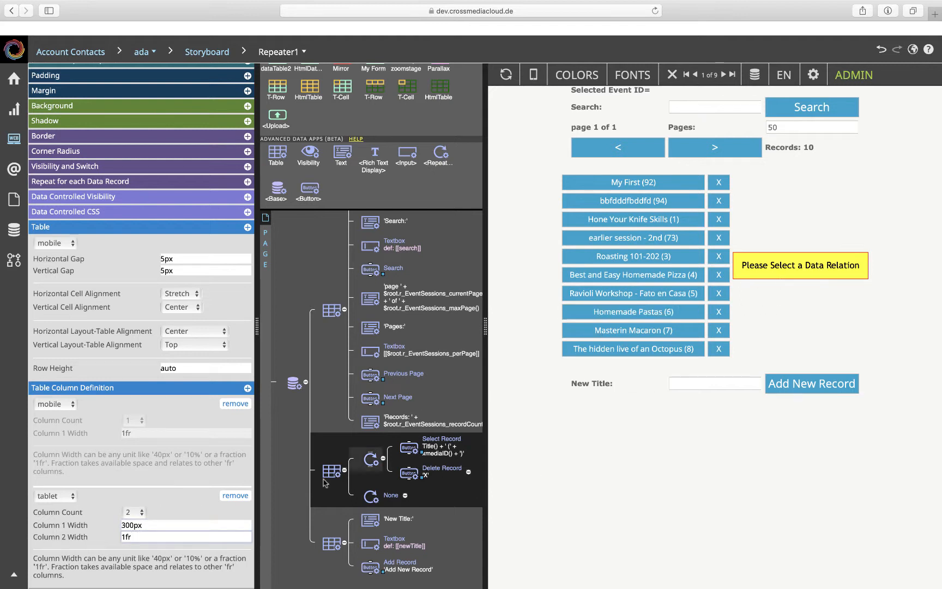
# Step: Bind the new empty repeater to the EventSessions relation with the condition type Selected Record
pyautogui.click(370, 452)
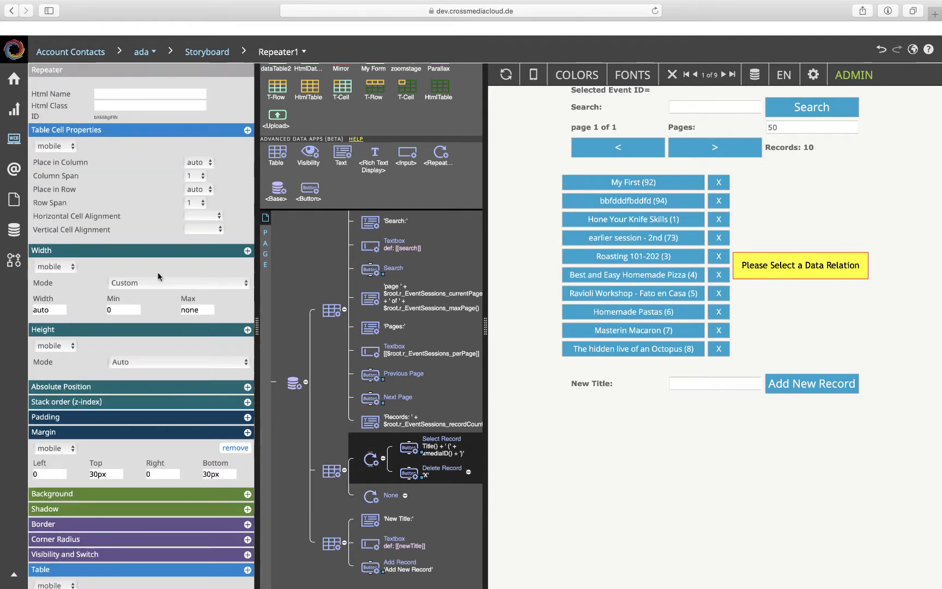
pyautogui.click(365, 500)
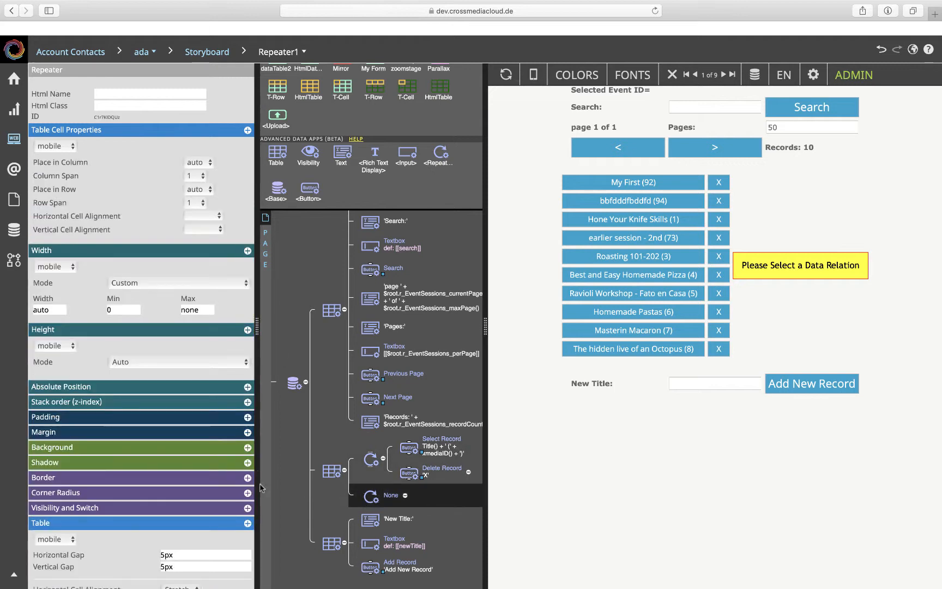
pyautogui.scroll(-3, 154, 461)
pyautogui.scroll(-5, 154, 461)
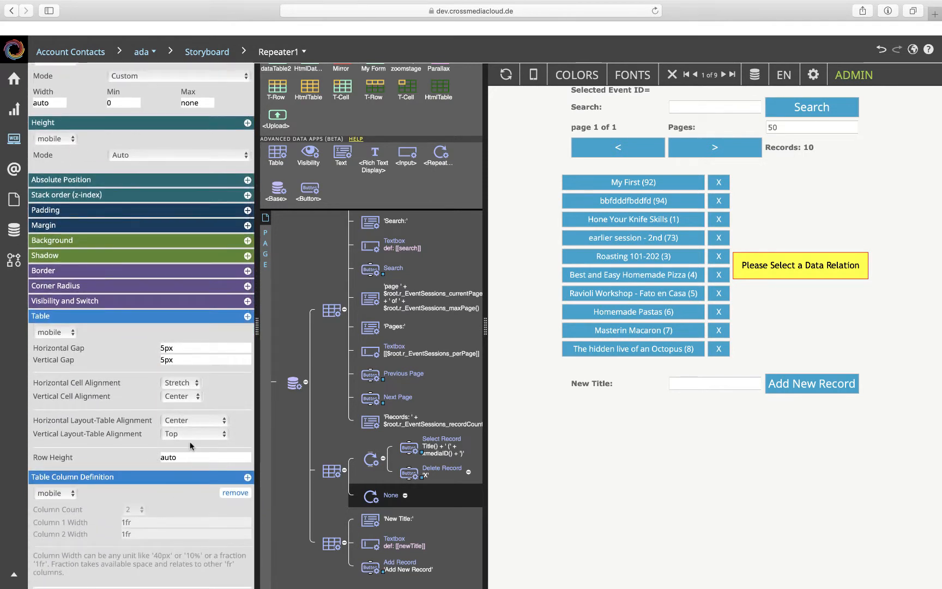
pyautogui.scroll(-7, 191, 446)
pyautogui.click(165, 487)
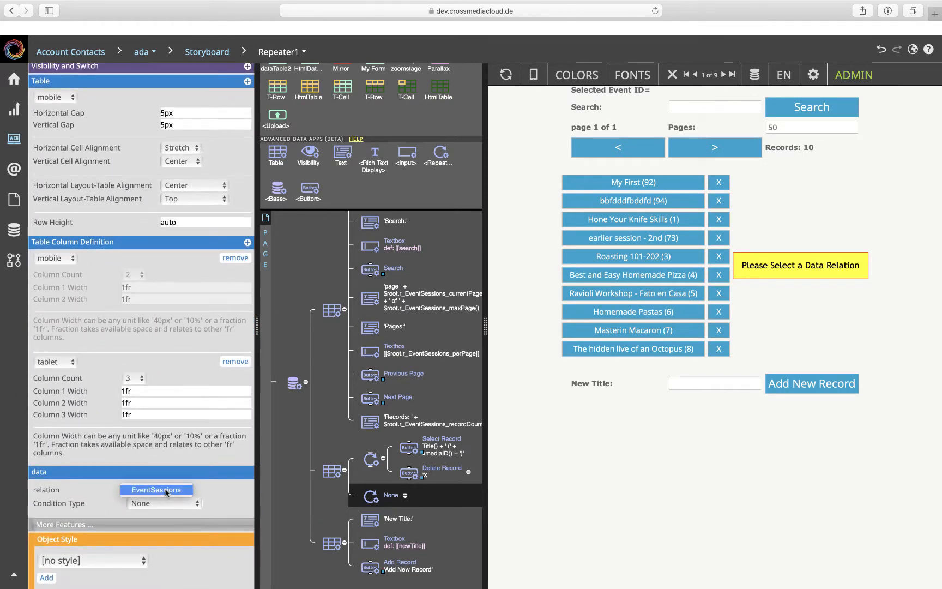
pyautogui.click(166, 490)
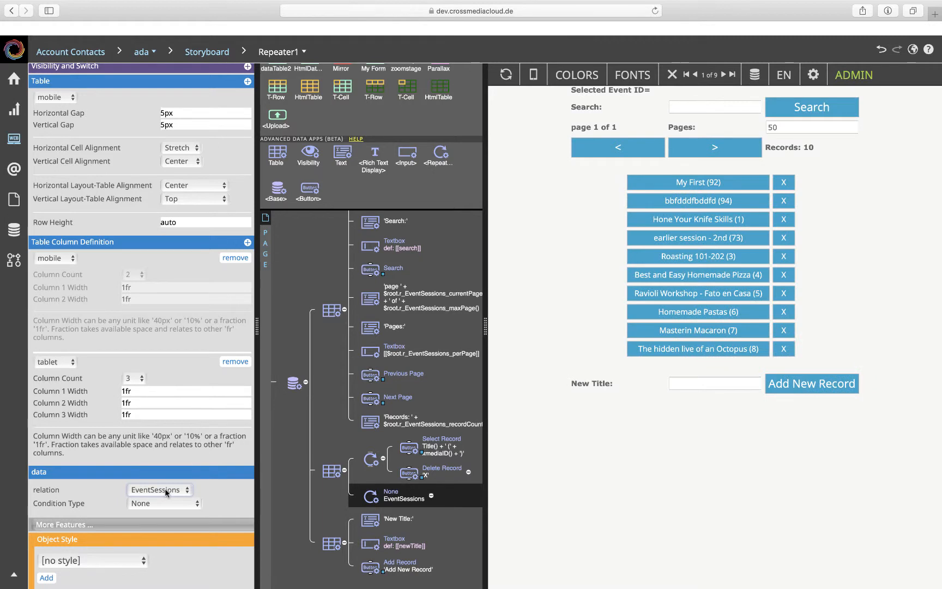
pyautogui.click(164, 502)
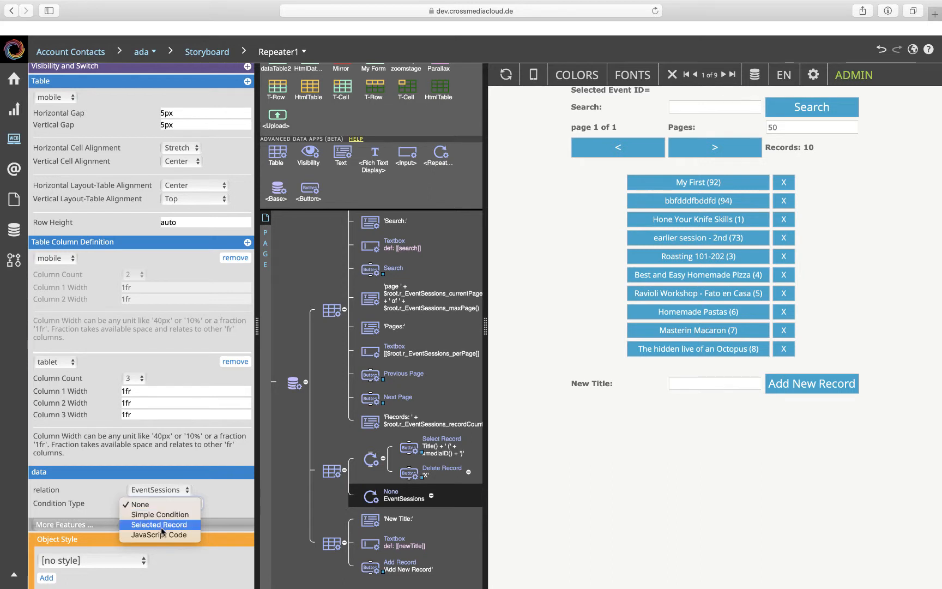
pyautogui.click(161, 525)
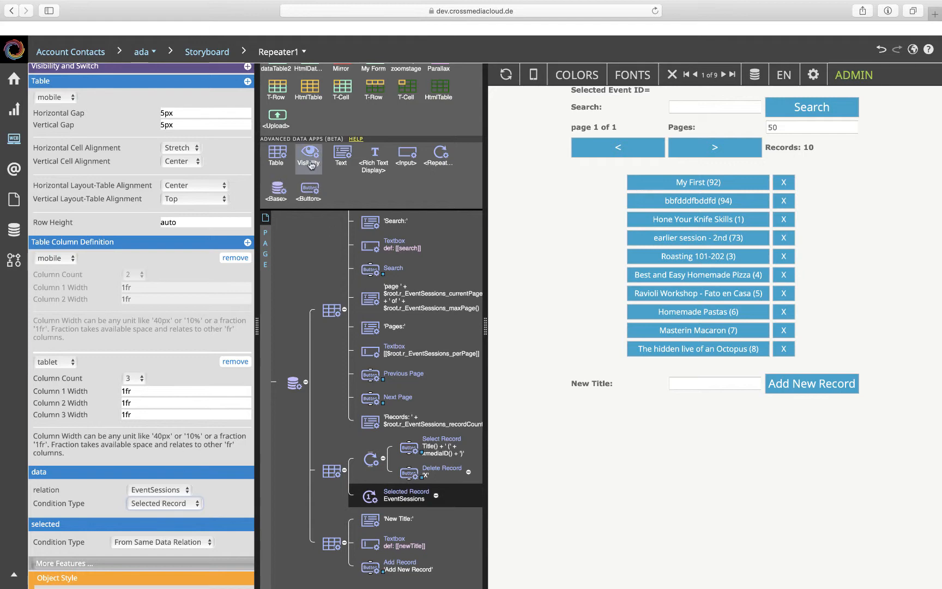
# Step: Add a Text element inside the Selected Record repeater with the data text binding 'Title:'
pyautogui.moveTo(340, 156); pyautogui.dragTo(376, 514)
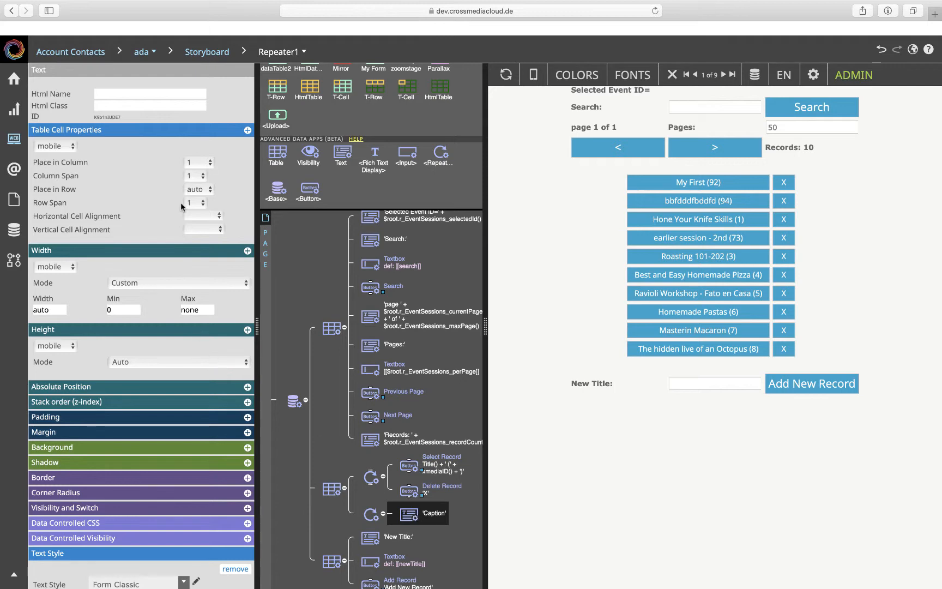
pyautogui.scroll(-5, 102, 314)
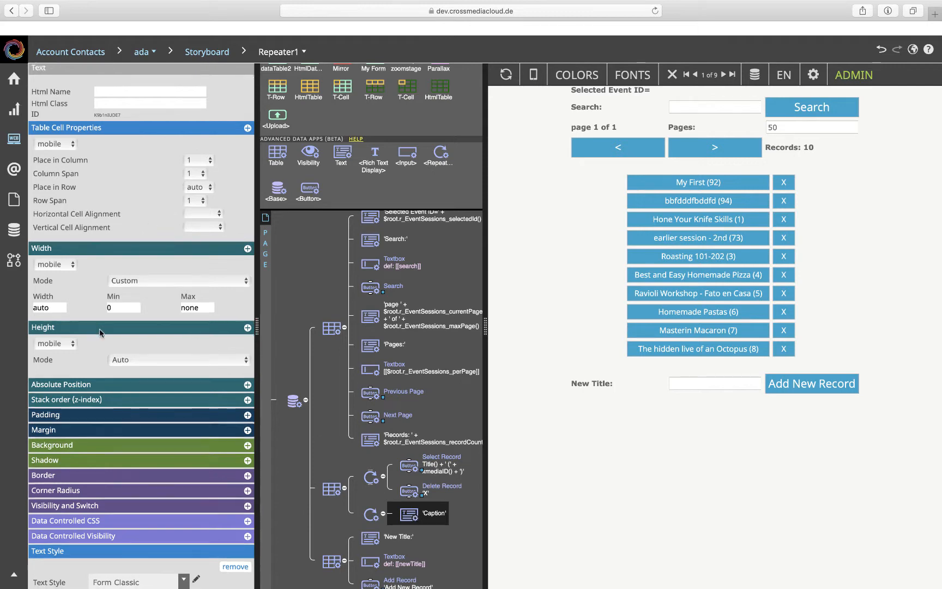
pyautogui.doubleClick(52, 428)
pyautogui.write('Title:')
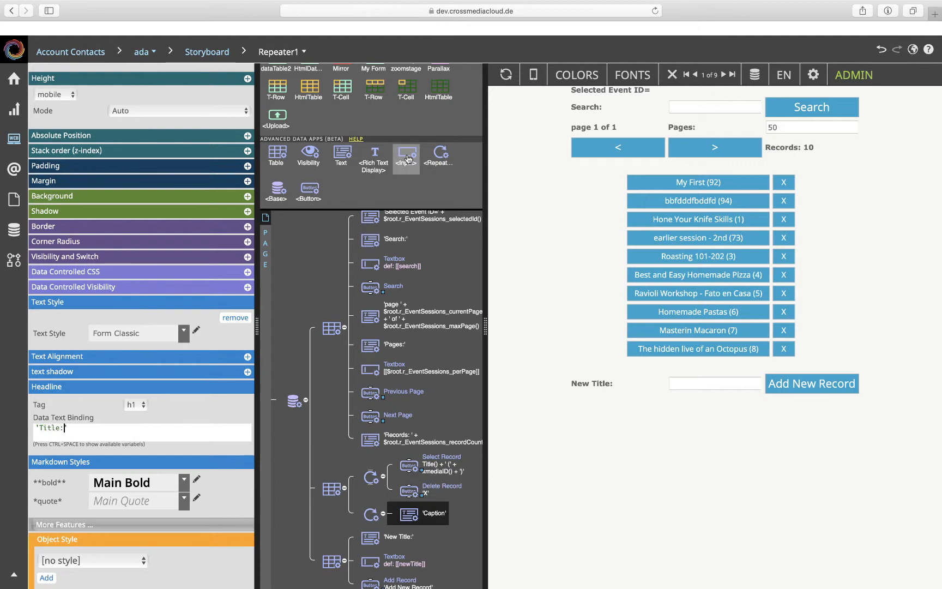
# Step: Add an Input below the 'Title:' text, bind it to the Title [DR] field, and test it by selecting Roasting 101-202
pyautogui.moveTo(408, 158); pyautogui.dragTo(410, 508)
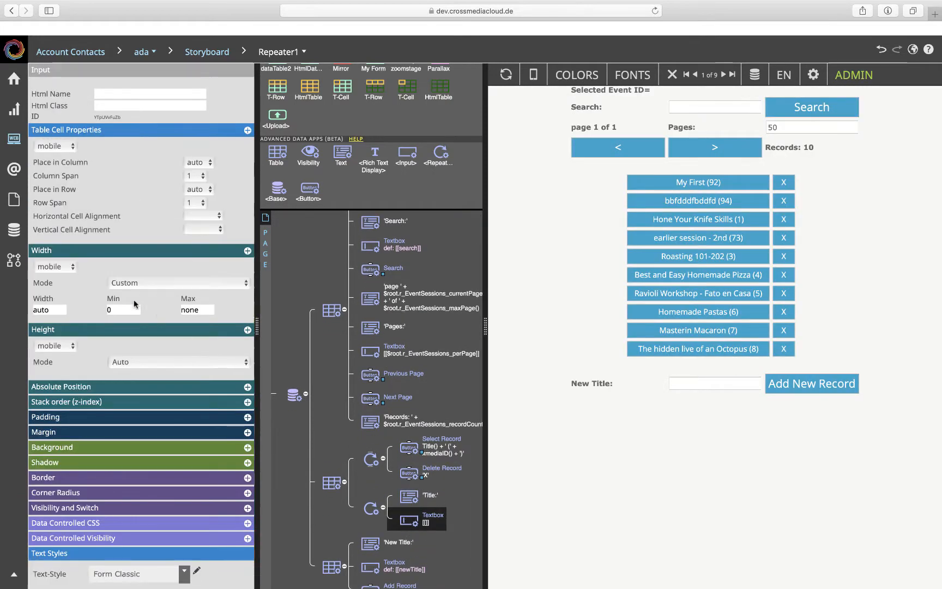
pyautogui.scroll(-5, 127, 361)
pyautogui.click(129, 421)
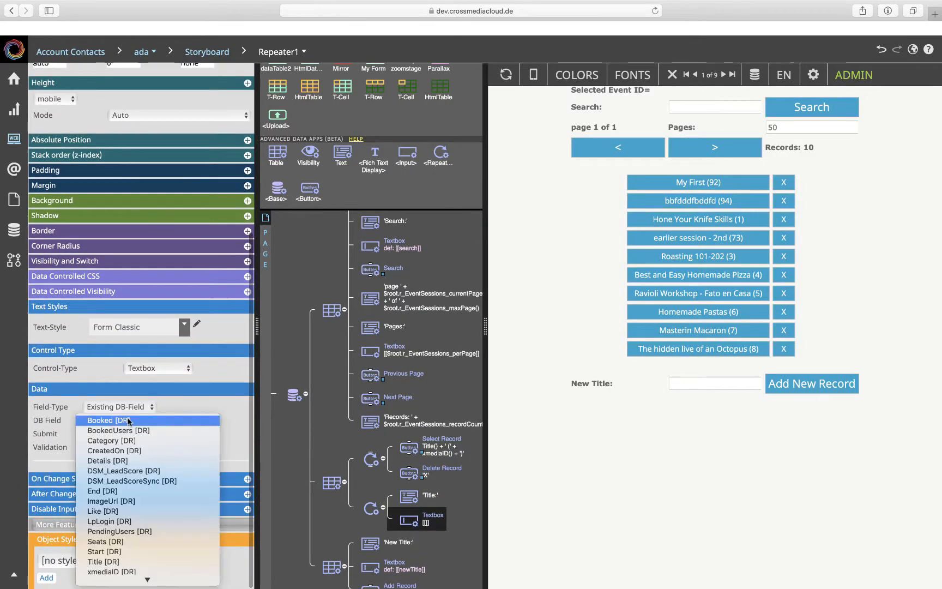
pyautogui.click(121, 562)
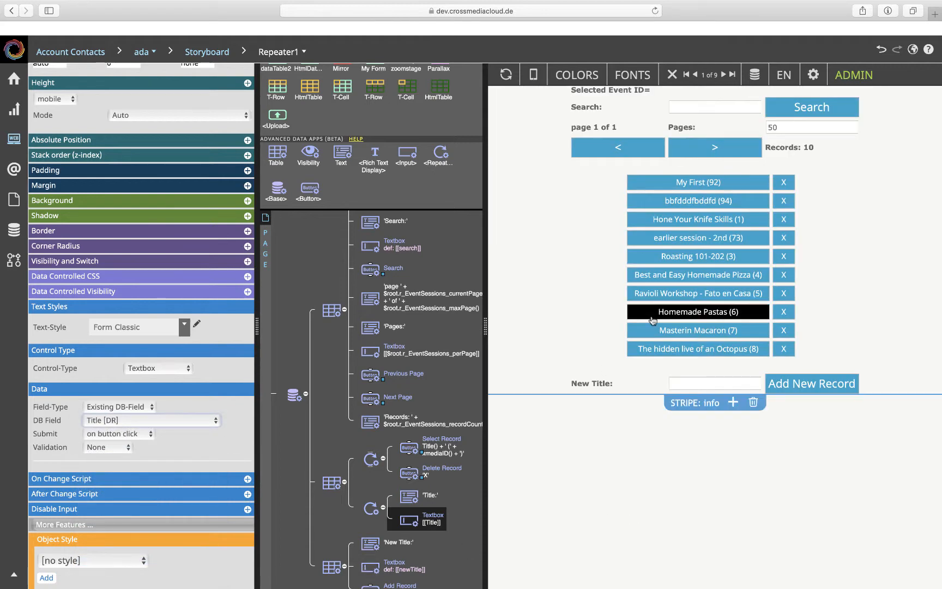
pyautogui.click(672, 258)
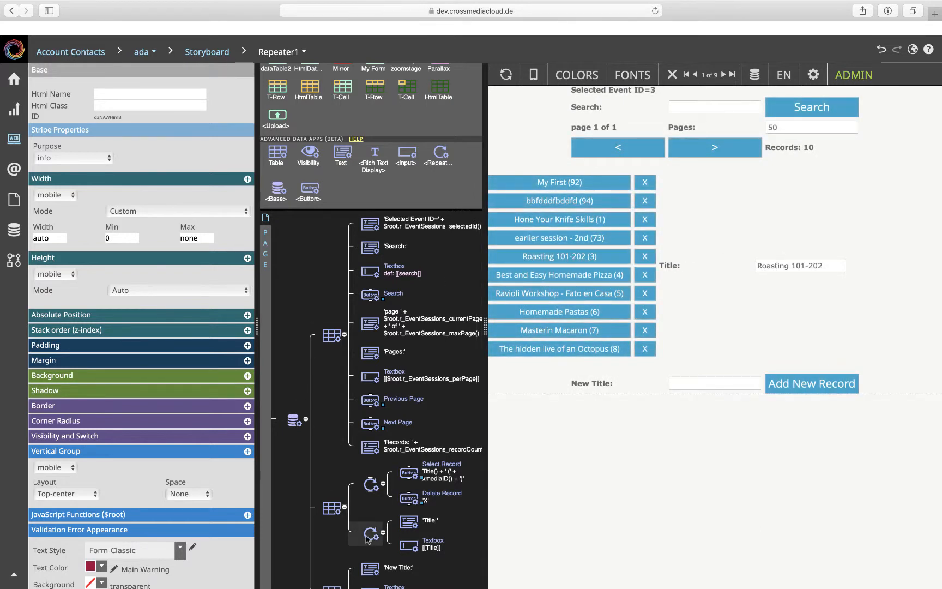
# Step: Set tablet column 2 of the table holding both repeaters to 400px and test by selecting several records, ending with Hone Your Knife Skills
pyautogui.click(331, 508)
pyautogui.scroll(-10, 151, 545)
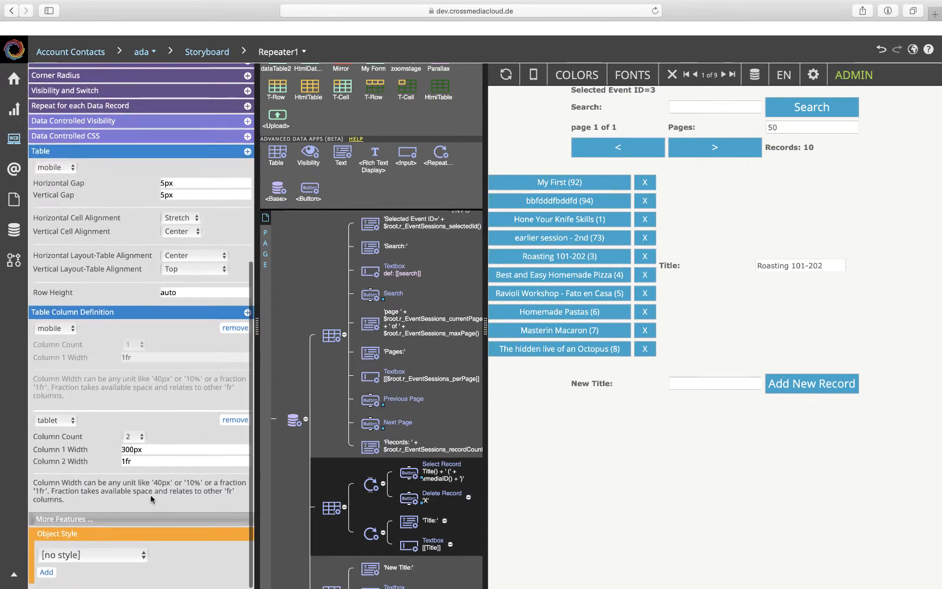
pyautogui.moveTo(140, 467); pyautogui.dragTo(73, 468)
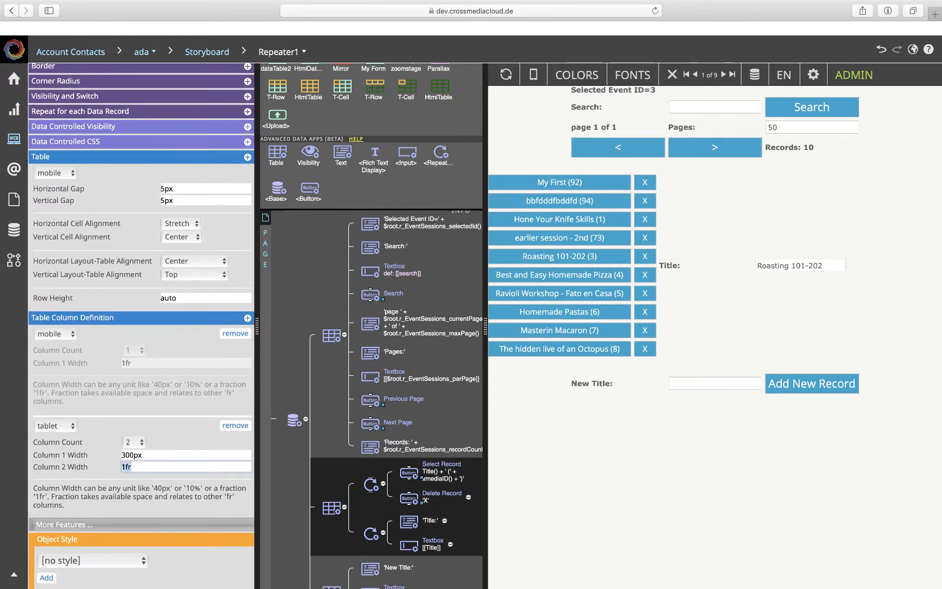
pyautogui.write('400px')
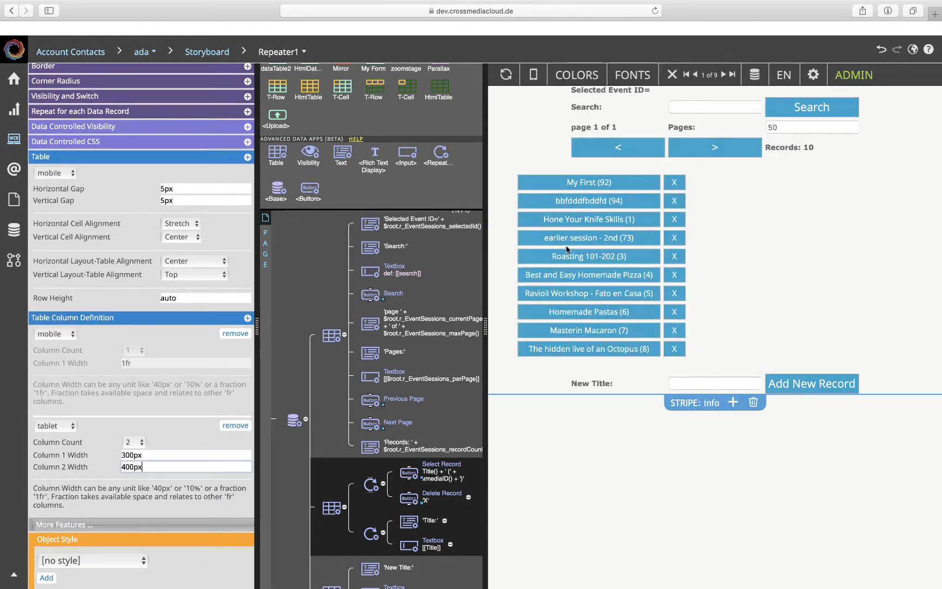
pyautogui.click(567, 254)
pyautogui.click(570, 238)
pyautogui.click(572, 220)
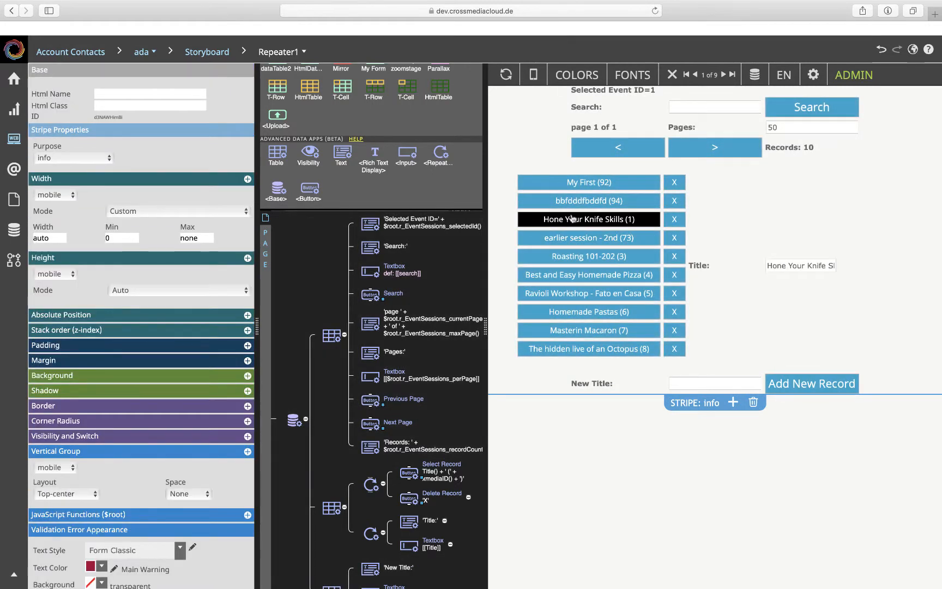
# Step: Set tablet columns 1 and 3 of the Selected Record repeater to 100px and test by selecting Ravioli Workshop - Fato en Casa
pyautogui.click(373, 534)
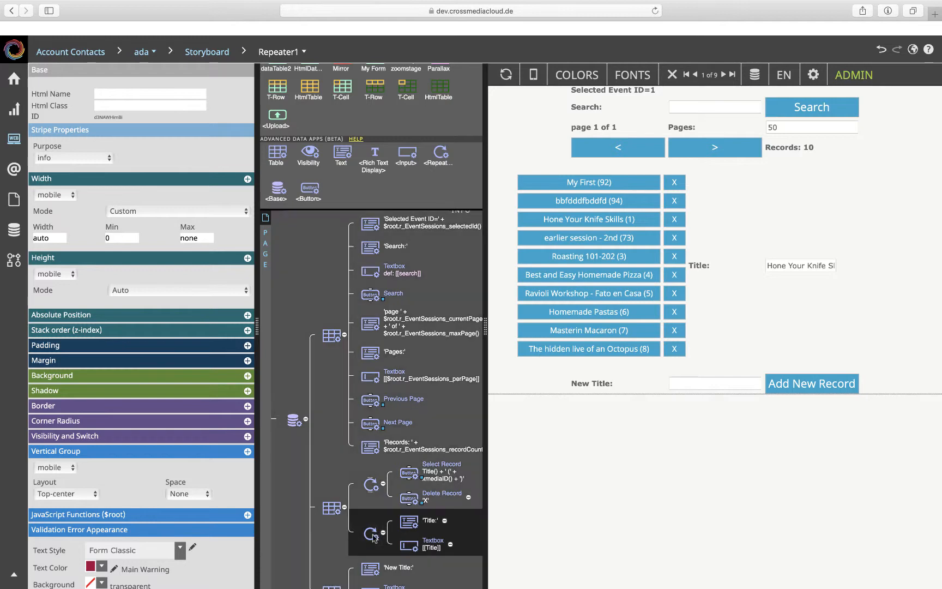
pyautogui.scroll(-5, 102, 497)
pyautogui.scroll(-2, 102, 496)
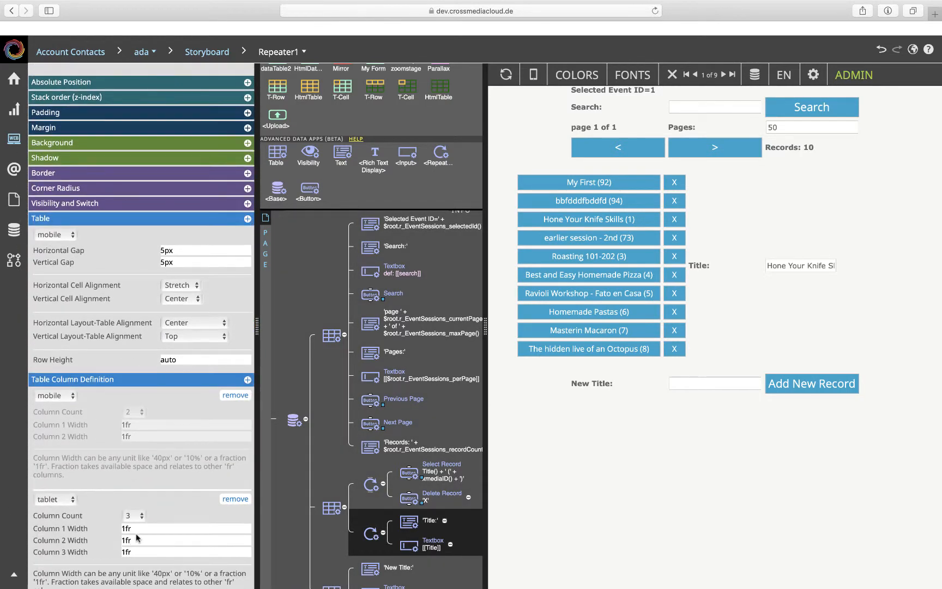
pyautogui.moveTo(140, 528); pyautogui.dragTo(106, 552)
pyautogui.write('100')
pyautogui.write('1')
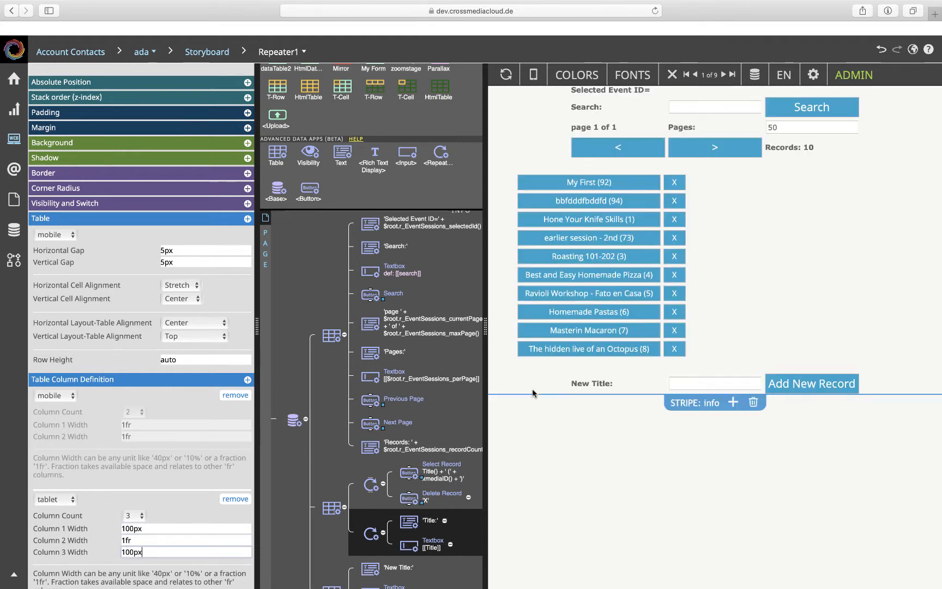
pyautogui.click(542, 293)
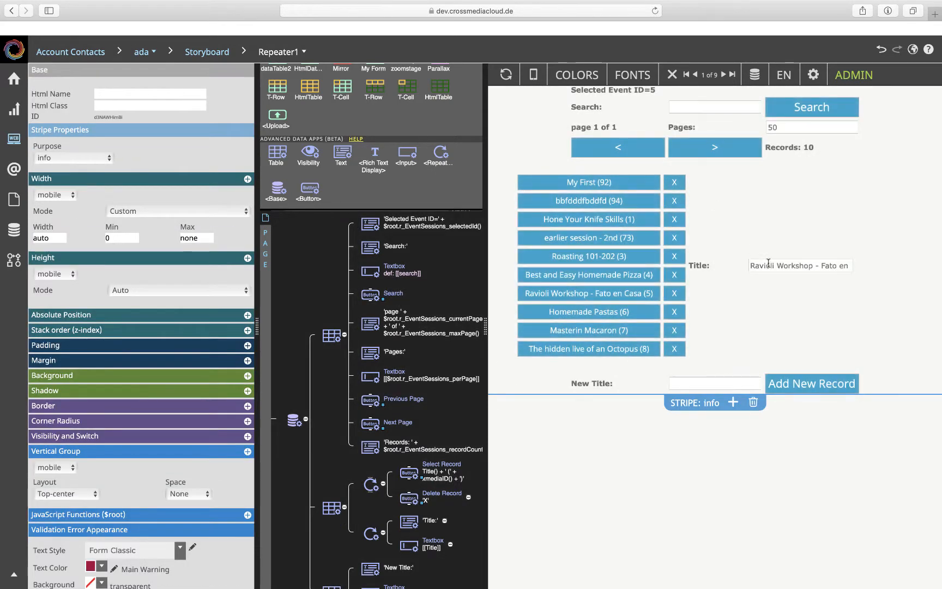
# Step: Add padding to the Selected Record repeater and switch it to Layout Padding
pyautogui.click(374, 530)
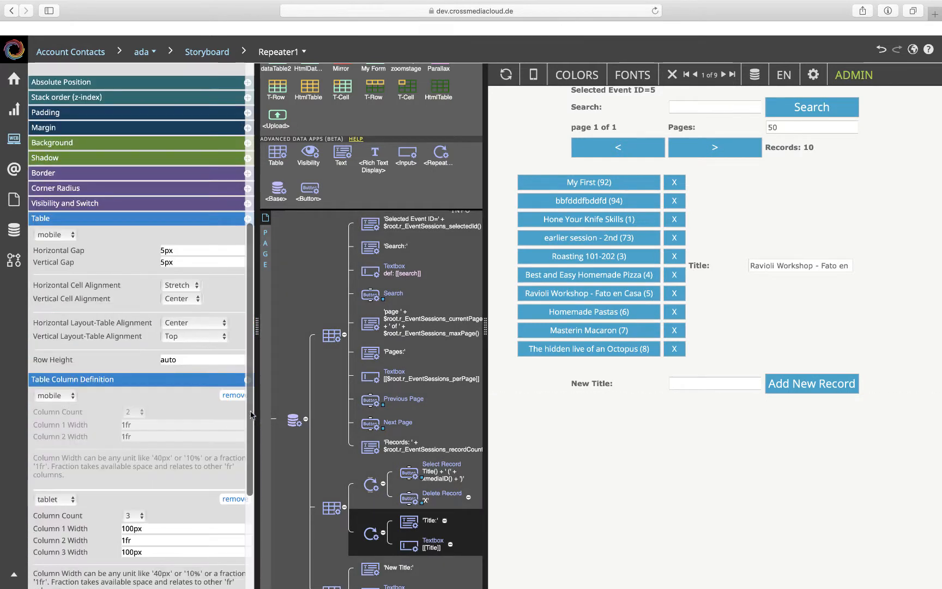
pyautogui.scroll(2, 169, 216)
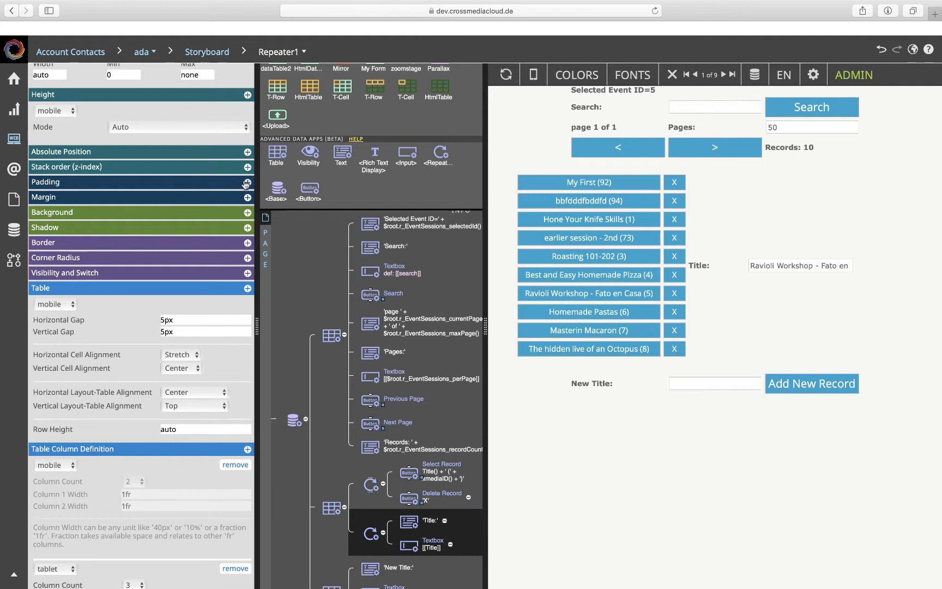
pyautogui.click(247, 183)
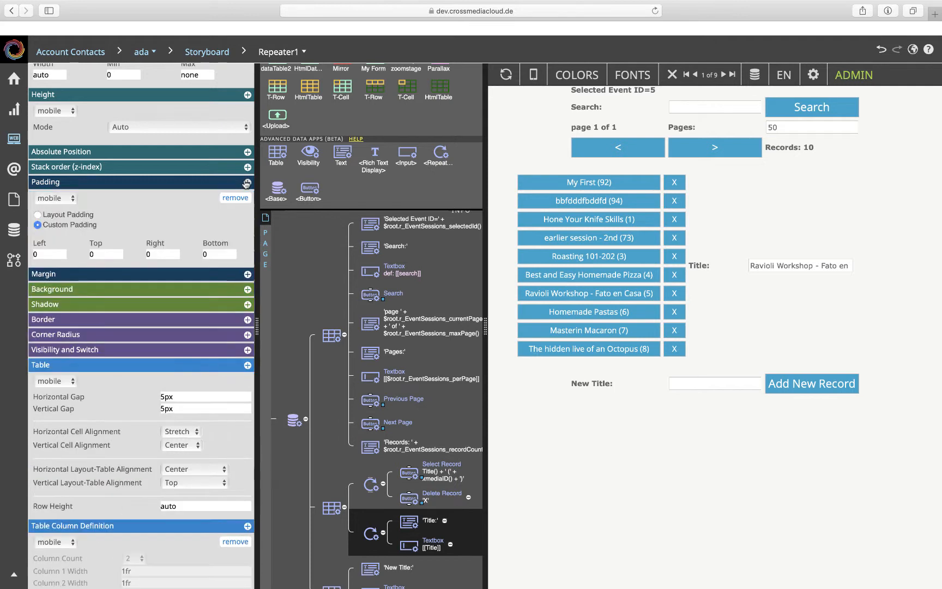
pyautogui.click(72, 214)
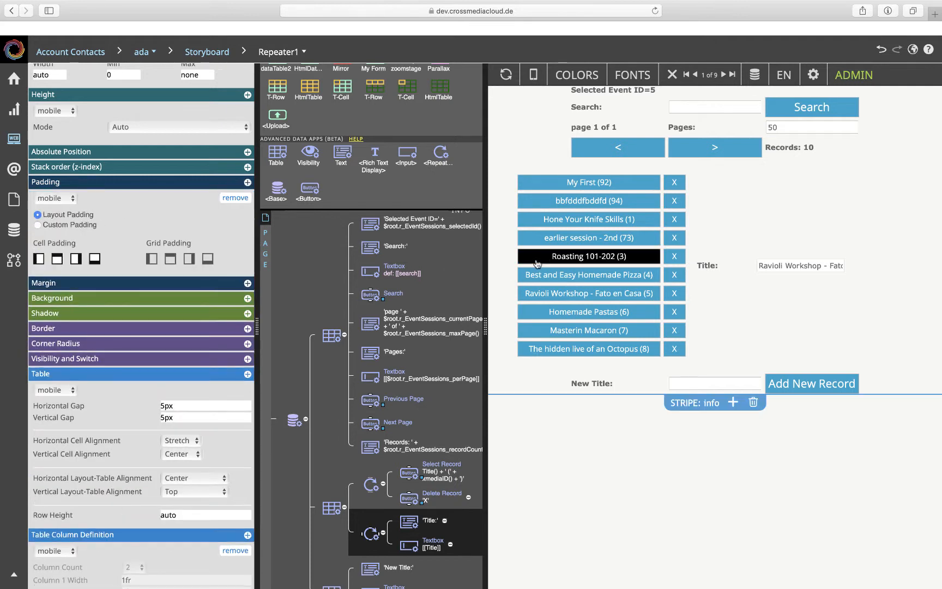
# Step: Give the Selected Record repeater a [Paper] background clipped to the padding-box, and test by selecting Roasting 101-202 and Hone Your Knife Skills
pyautogui.click(247, 298)
pyautogui.click(182, 347)
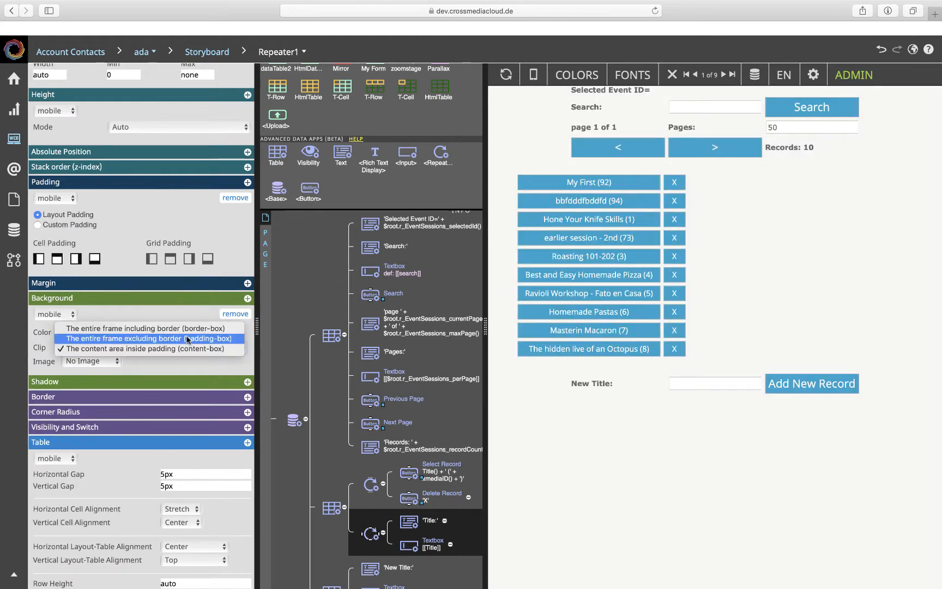
pyautogui.click(187, 339)
pyautogui.click(78, 331)
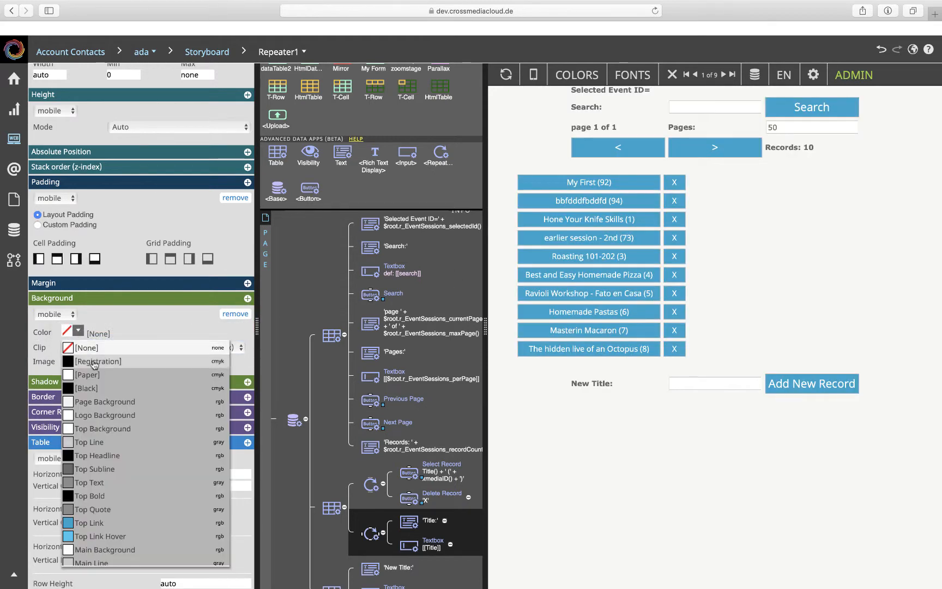
pyautogui.click(90, 375)
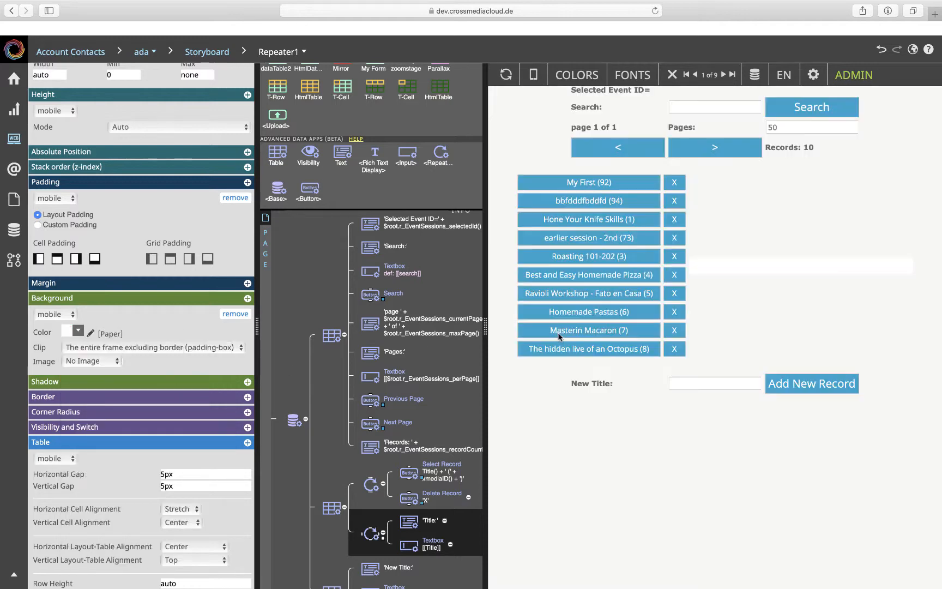
pyautogui.click(608, 256)
pyautogui.click(605, 223)
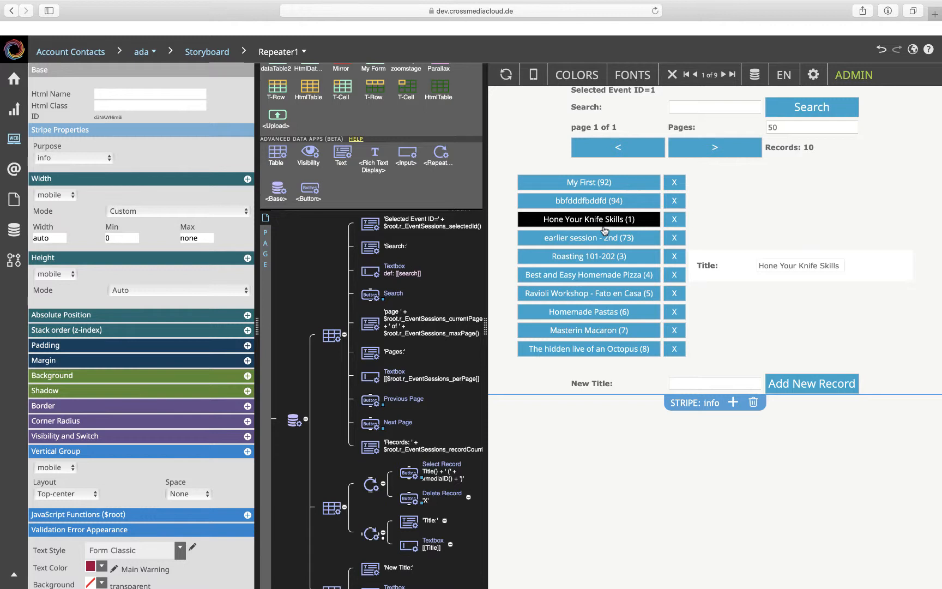
# Step: Test an unsubmitted edit by appending "ddd" to the title of earlier session - 2nd, refreshing the preview and reselecting that record
pyautogui.click(604, 238)
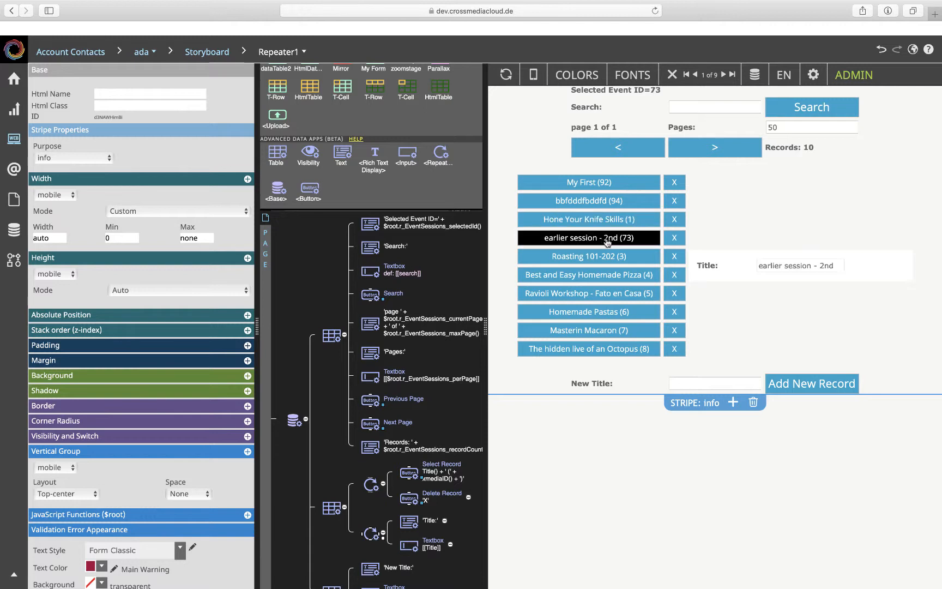
pyautogui.click(837, 265)
pyautogui.write('ddd')
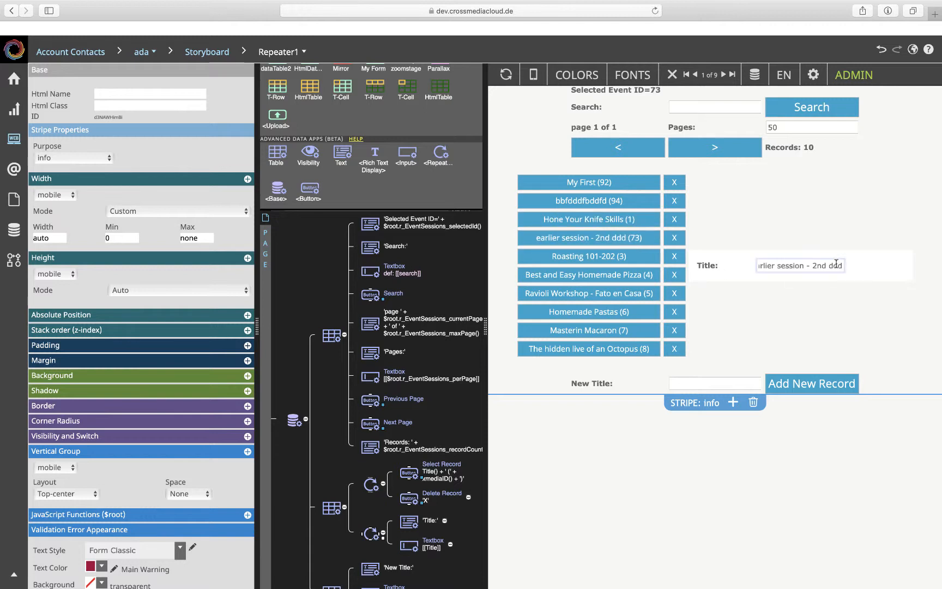
pyautogui.click(723, 239)
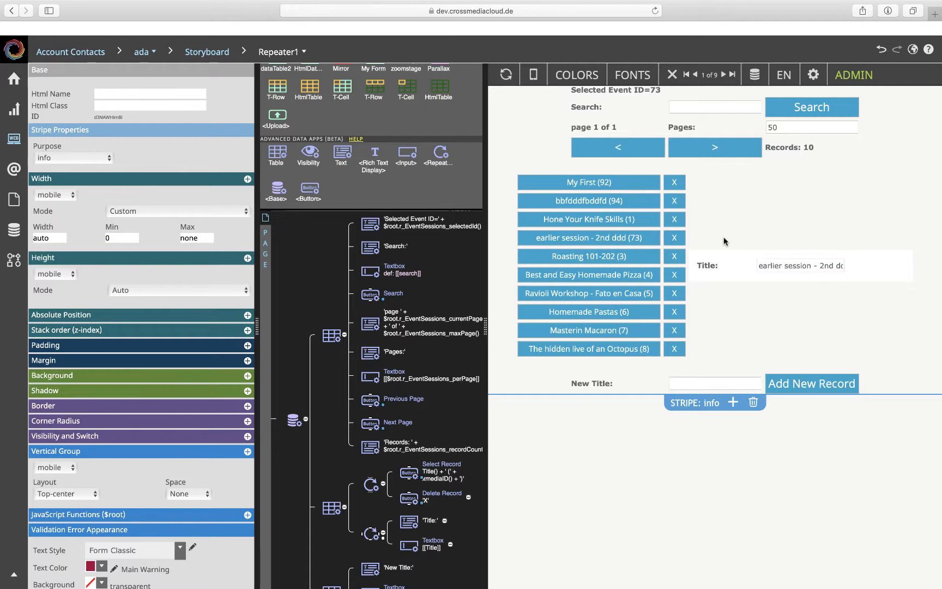
pyautogui.click(507, 77)
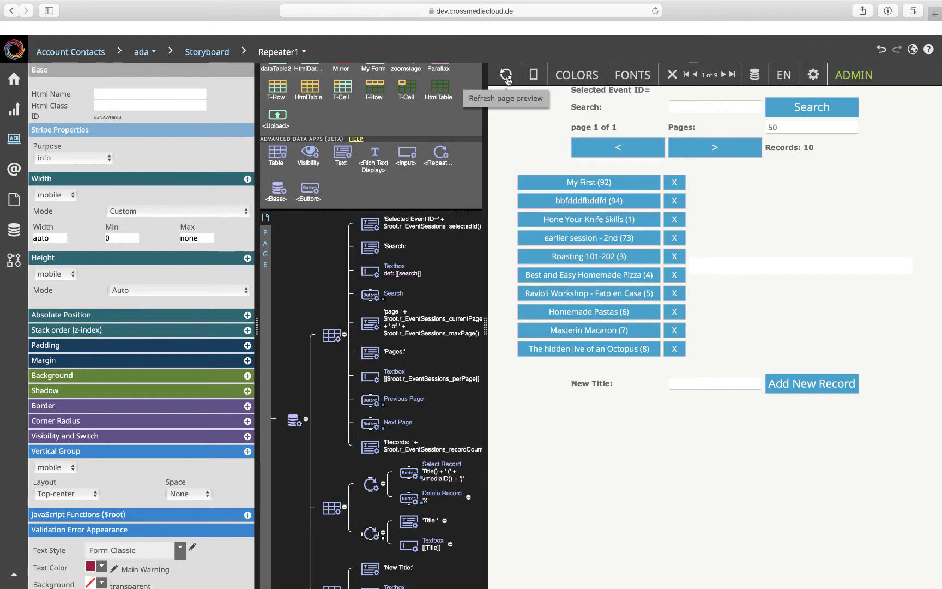
pyautogui.click(620, 238)
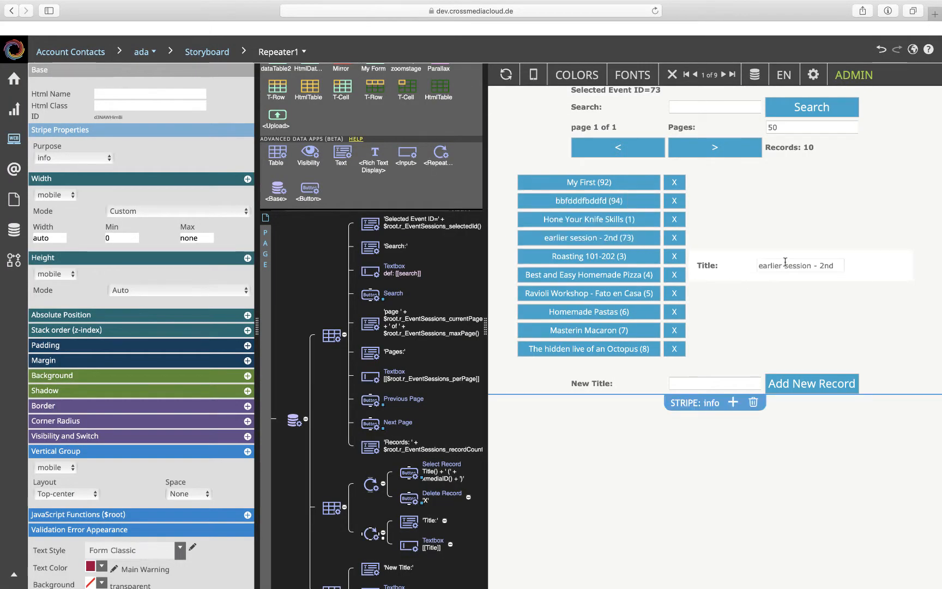
# Step: Add a Submit button below the Title textbox in the Selected Record repeater and test it on Best and Easy Homemade Pizza
pyautogui.click(417, 543)
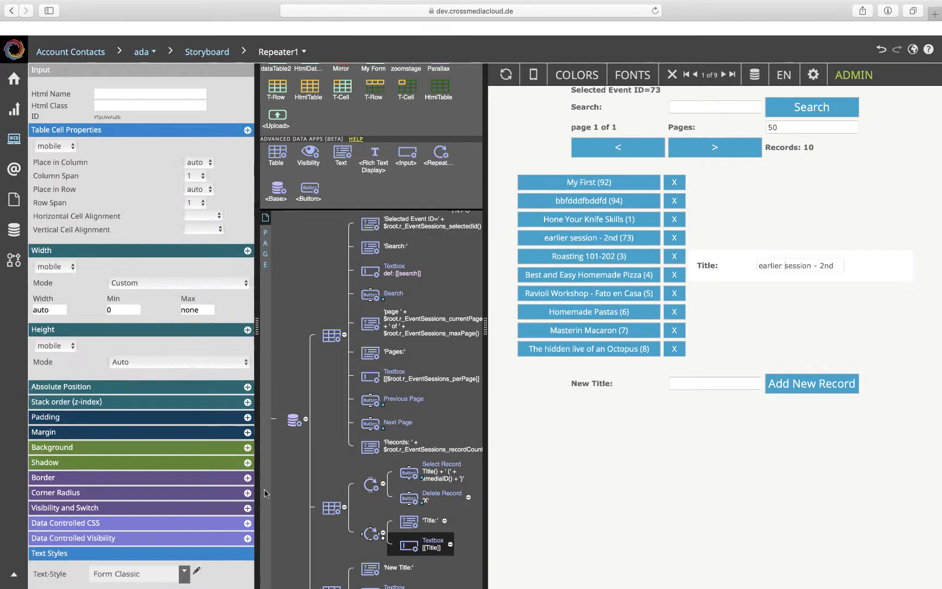
pyautogui.scroll(-5, 171, 457)
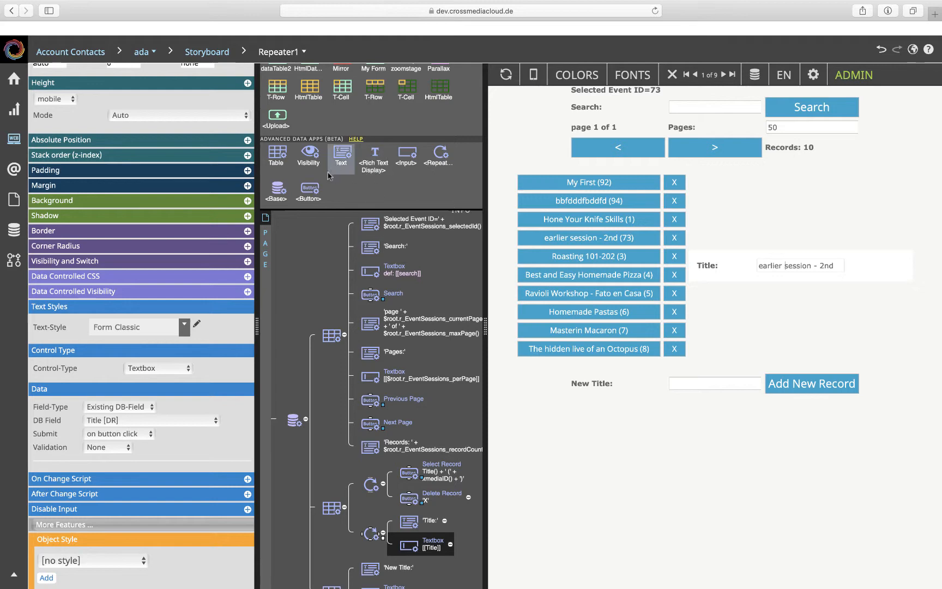
pyautogui.moveTo(312, 191); pyautogui.dragTo(409, 522)
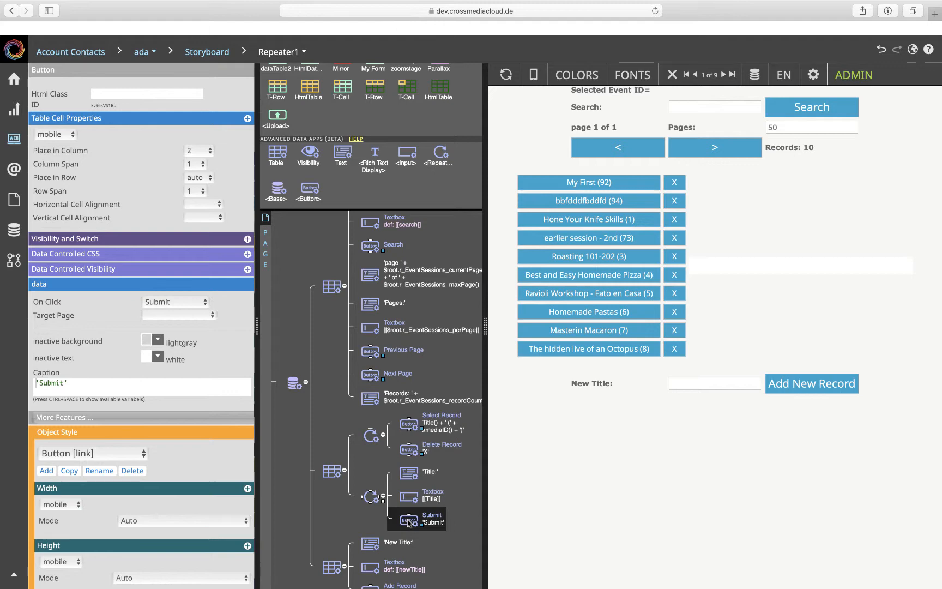
pyautogui.click(652, 275)
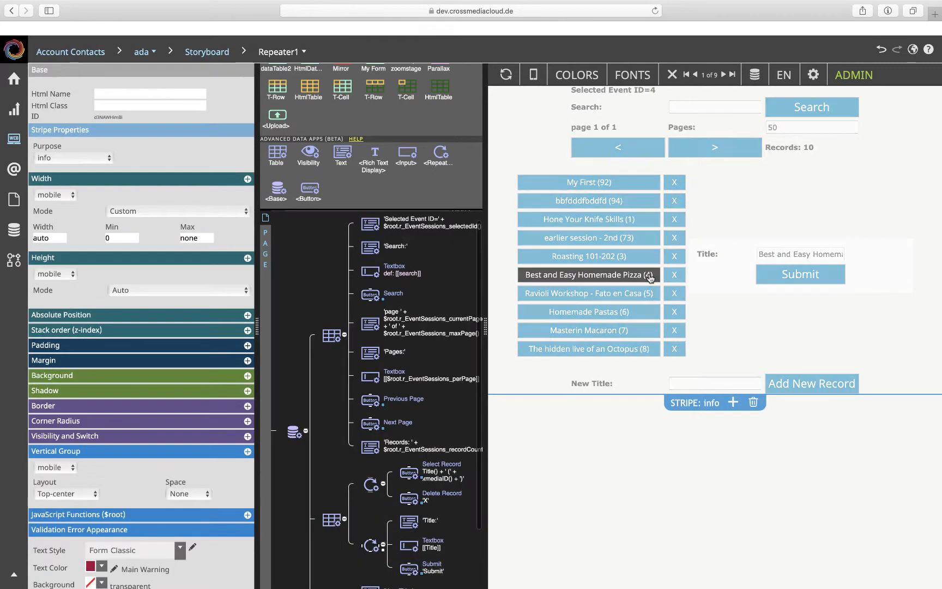
pyautogui.click(786, 276)
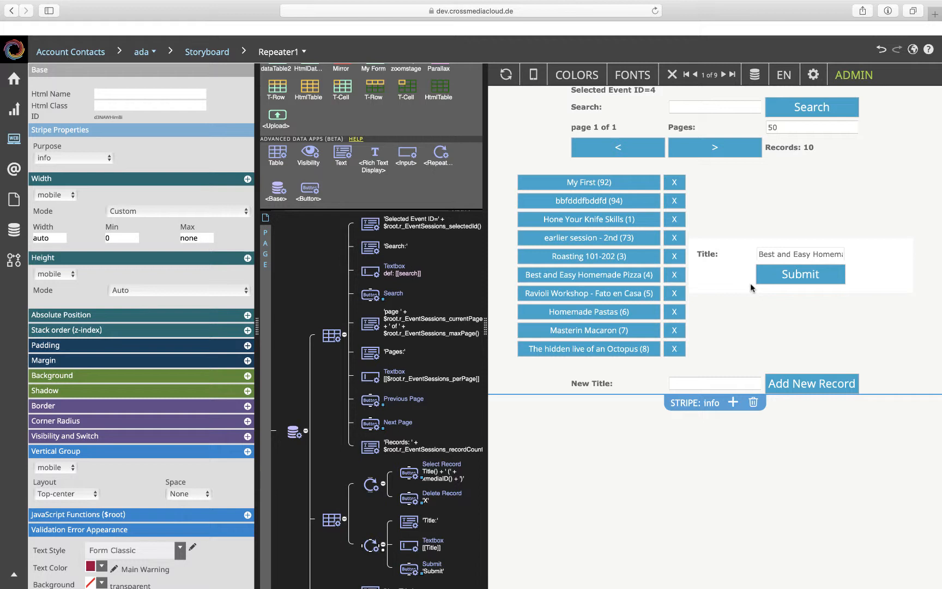
pyautogui.click(785, 274)
# Step: Change the title of the My First record to "Test", submit it, and check the list after refreshing the preview
pyautogui.click(627, 191)
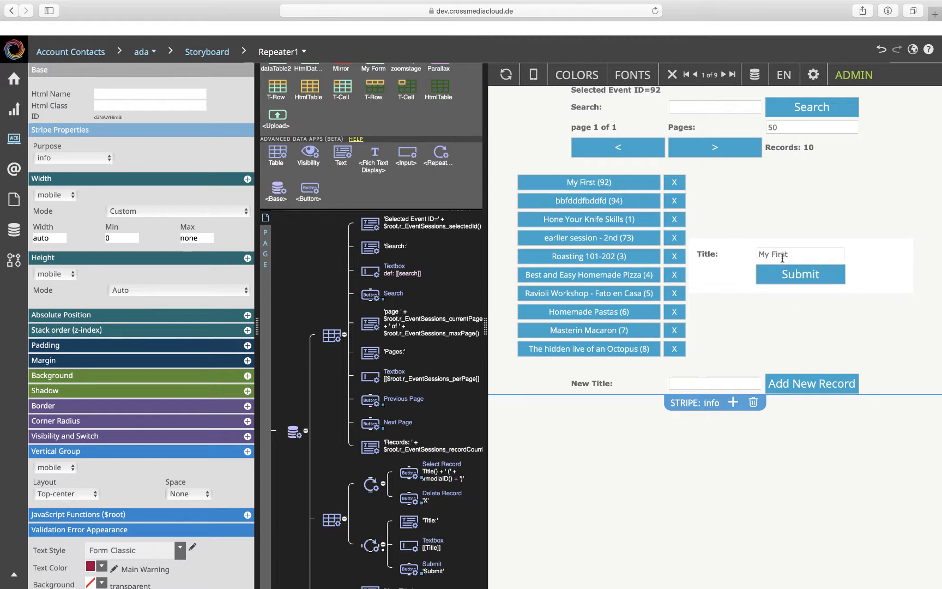
pyautogui.moveTo(793, 255); pyautogui.dragTo(742, 256)
pyautogui.write('Test')
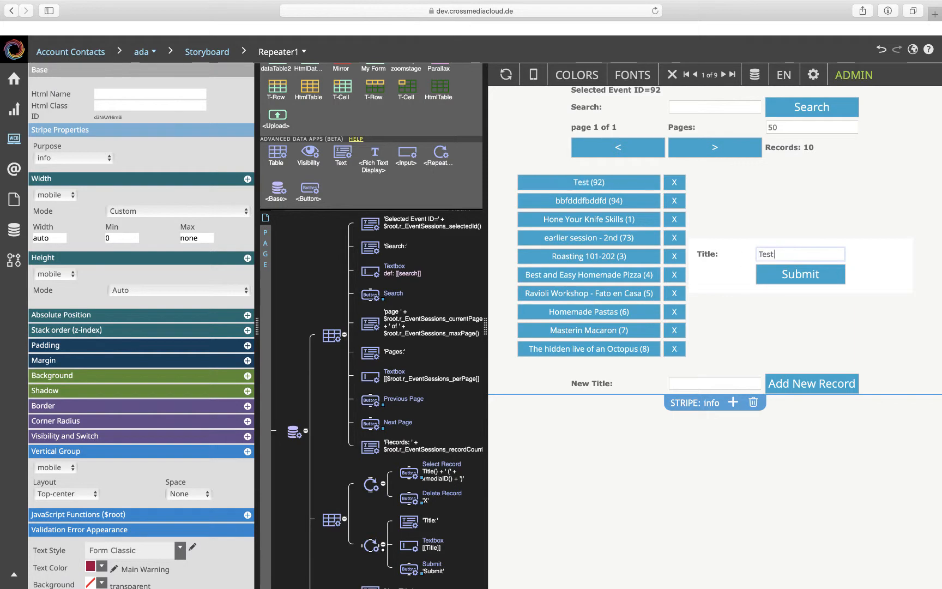
pyautogui.click(796, 275)
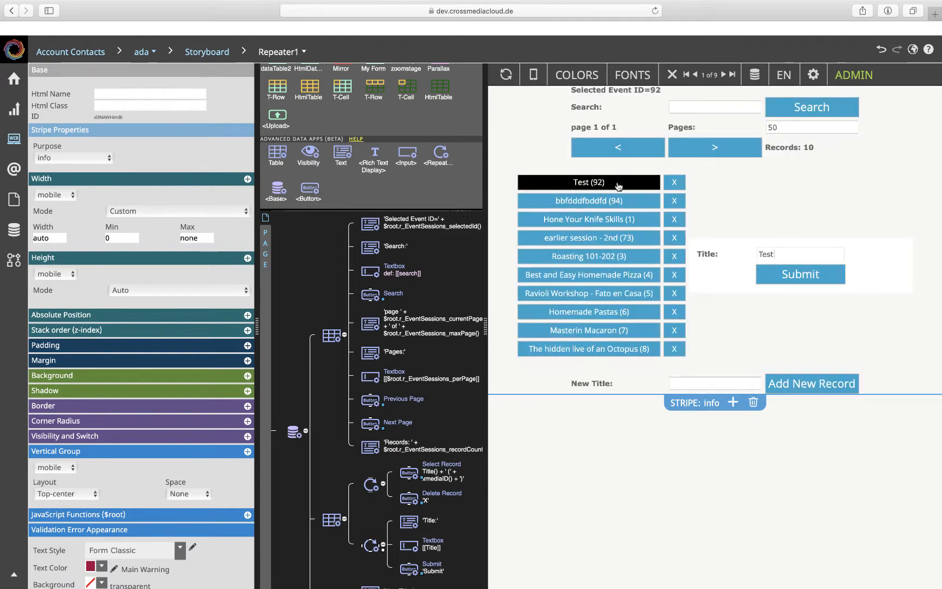
pyautogui.click(507, 75)
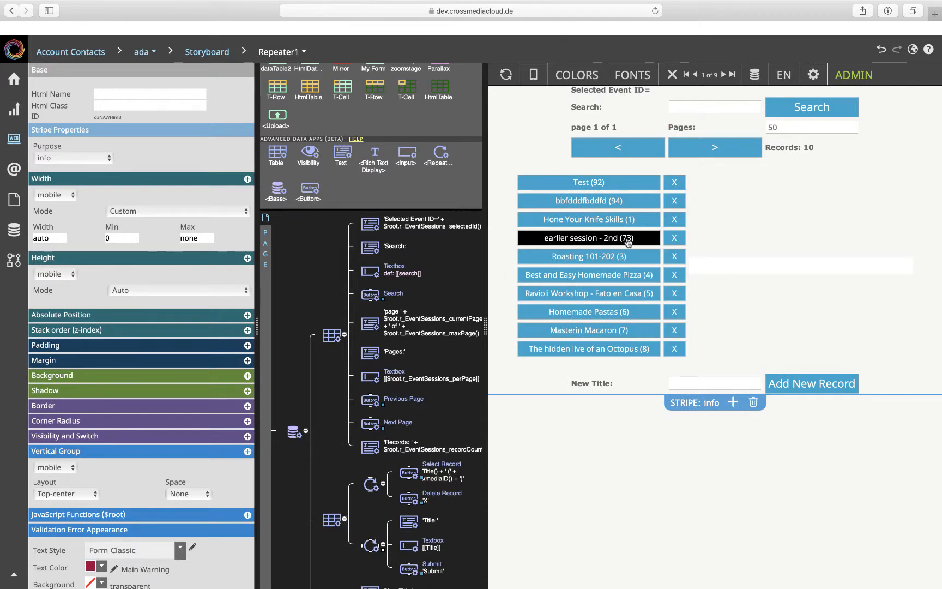
pyautogui.click(626, 240)
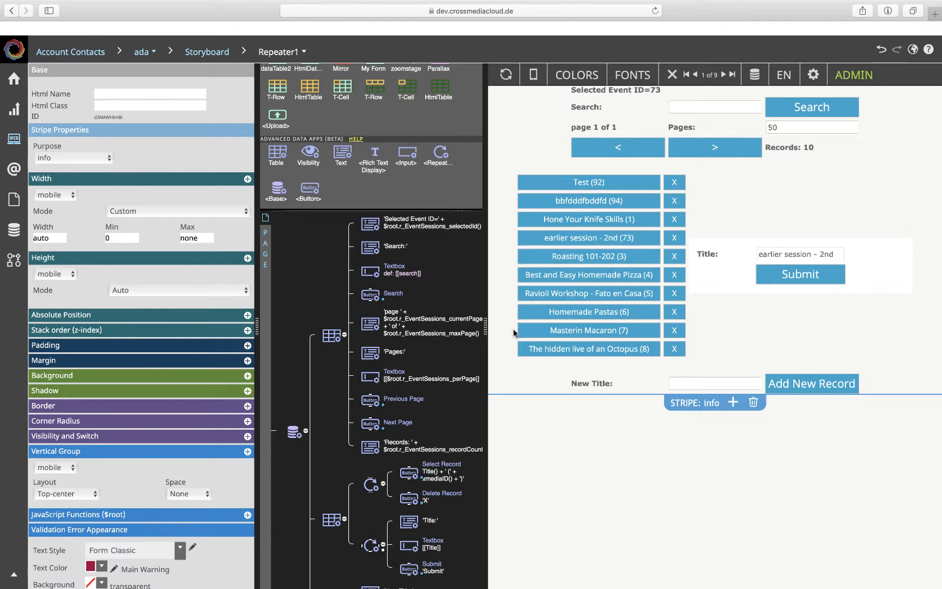
# Step: Duplicate the 'Title:' text in the Selected Record repeater, place the copy below the Title textbox and change its text to 'Seats:'
pyautogui.scroll(-3, 412, 449)
pyautogui.click(410, 448)
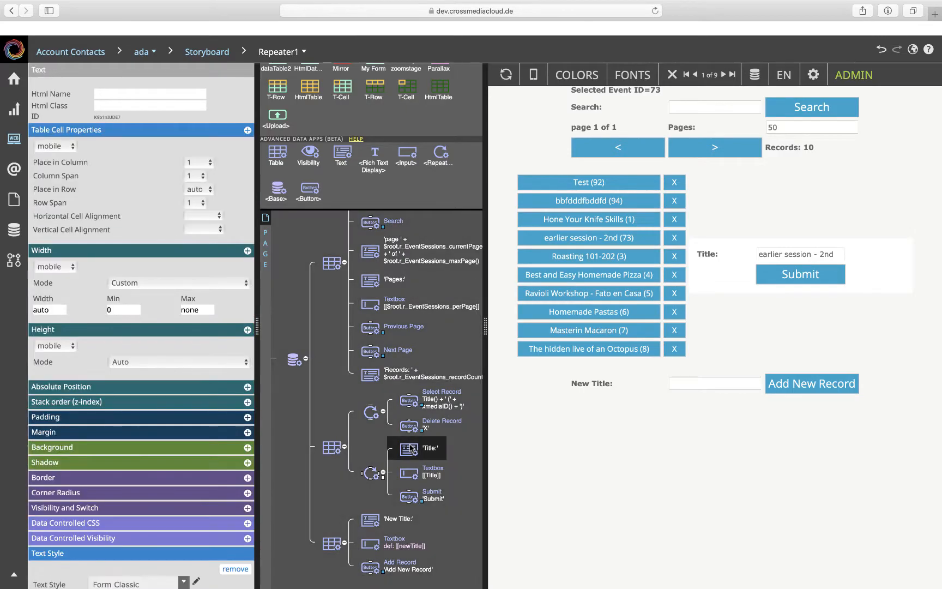
pyautogui.press('super+c')
pyautogui.press('super+v')
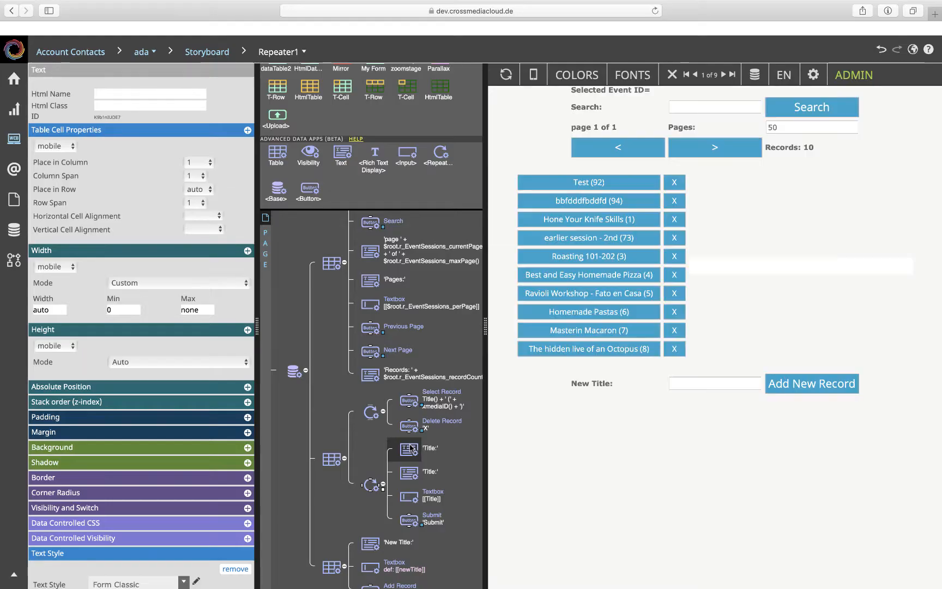
pyautogui.moveTo(411, 485); pyautogui.dragTo(410, 508)
pyautogui.scroll(-5, 122, 481)
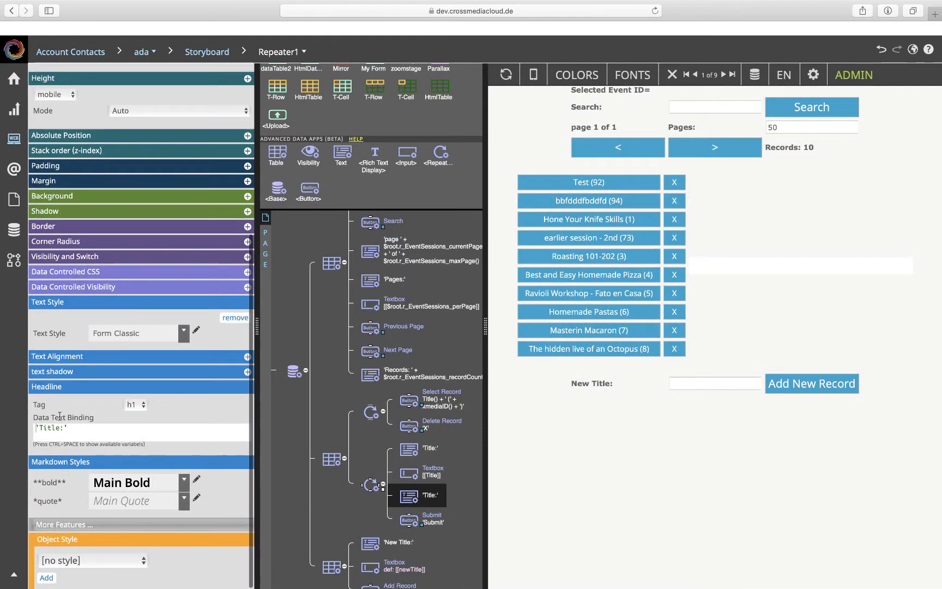
pyautogui.doubleClick(51, 428)
pyautogui.write('Seast')
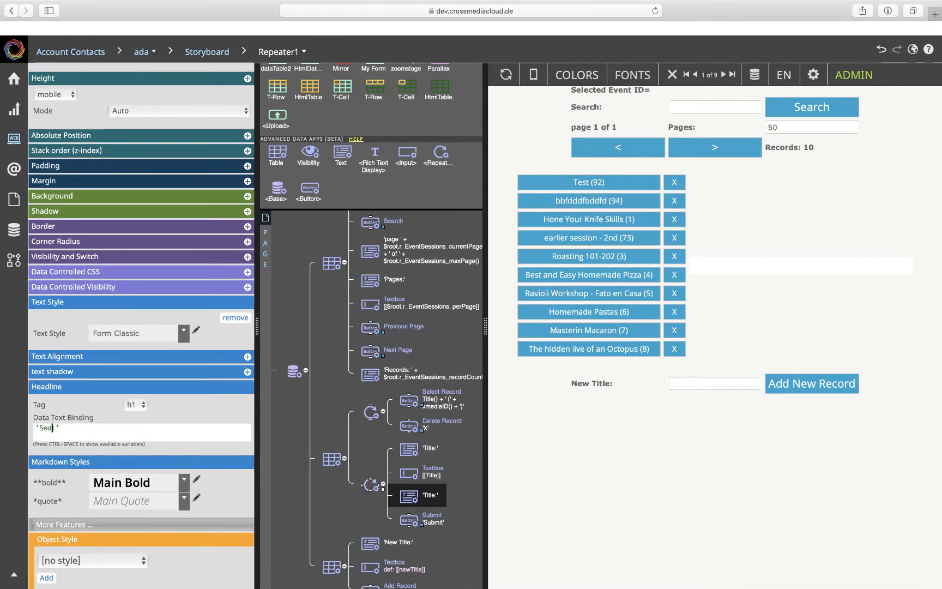
# Step: Add an Input below the 'Seats:' text and bind it to the Seats [DR] field
pyautogui.moveTo(406, 156); pyautogui.dragTo(410, 486)
pyautogui.click(410, 486)
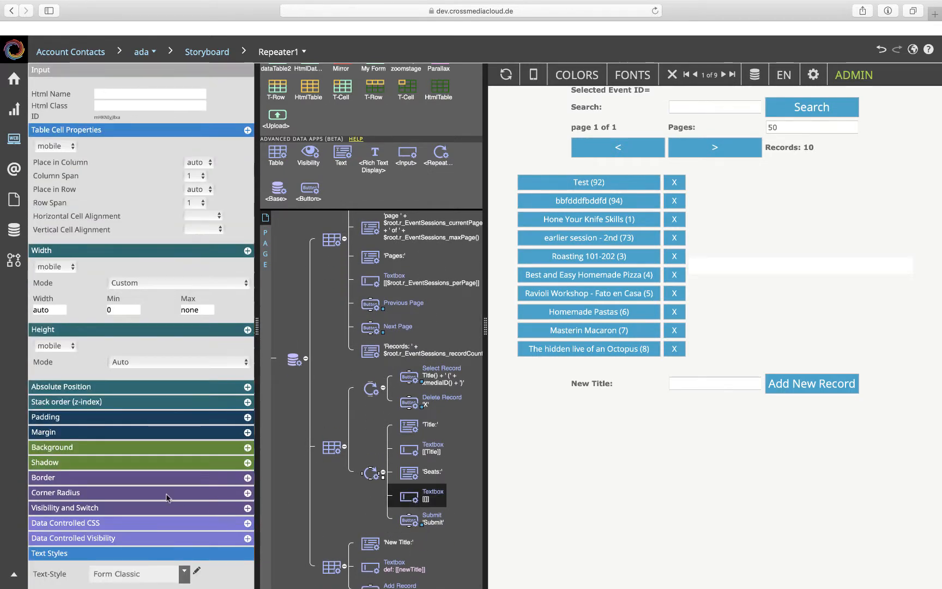
pyautogui.scroll(-5, 166, 497)
pyautogui.click(135, 420)
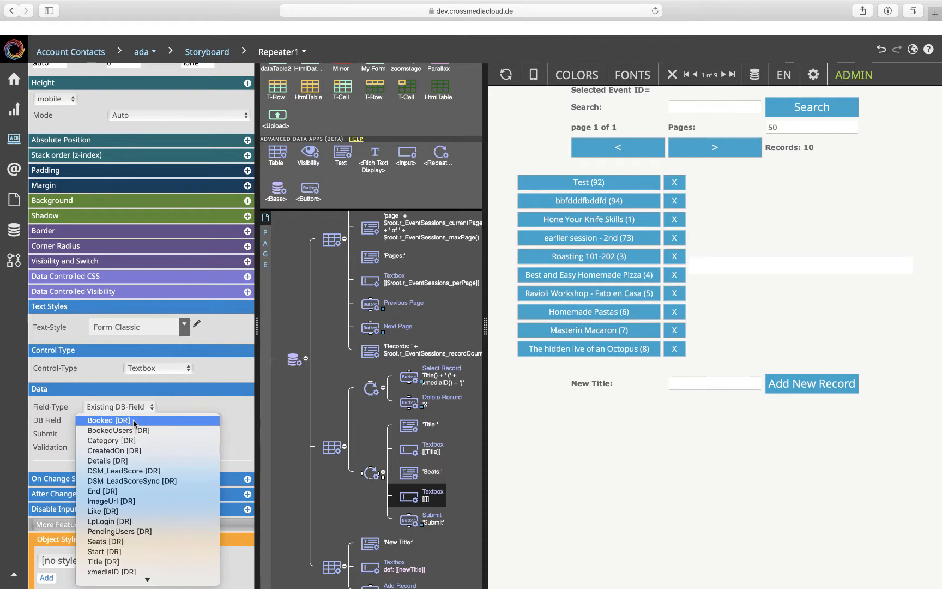
pyautogui.press('s')
pyautogui.click(117, 541)
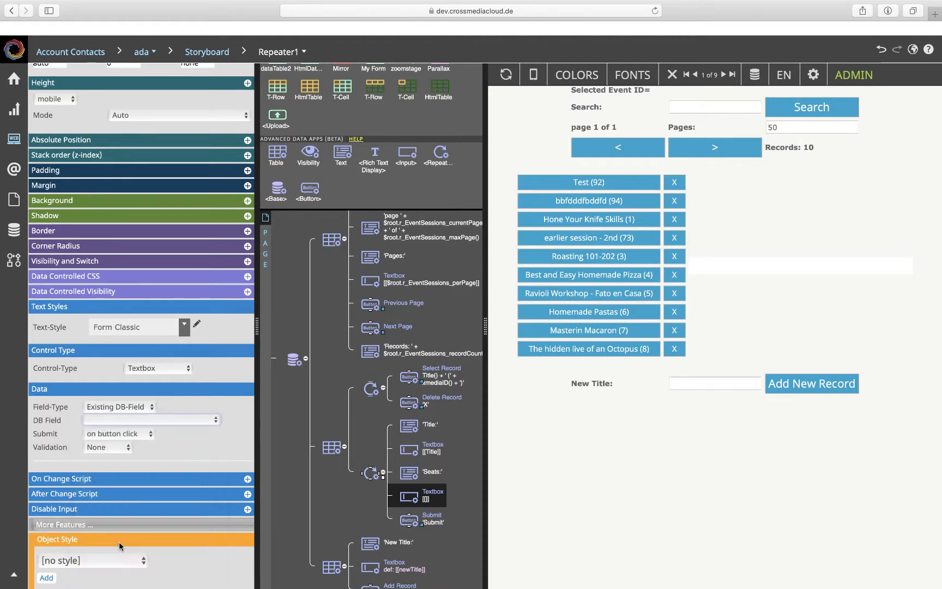
# Step: Set the Seats value of Roasting 101-202 to 10, submit it, and reselect the record to check the saved value
pyautogui.click(562, 263)
pyautogui.click(783, 260)
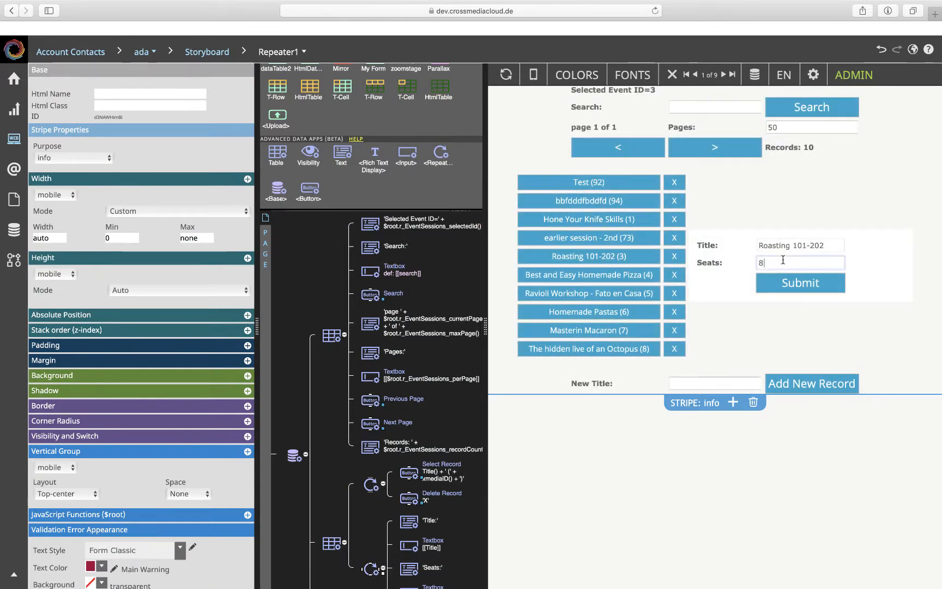
pyautogui.press('BackSpace')
pyautogui.write('10')
pyautogui.click(801, 285)
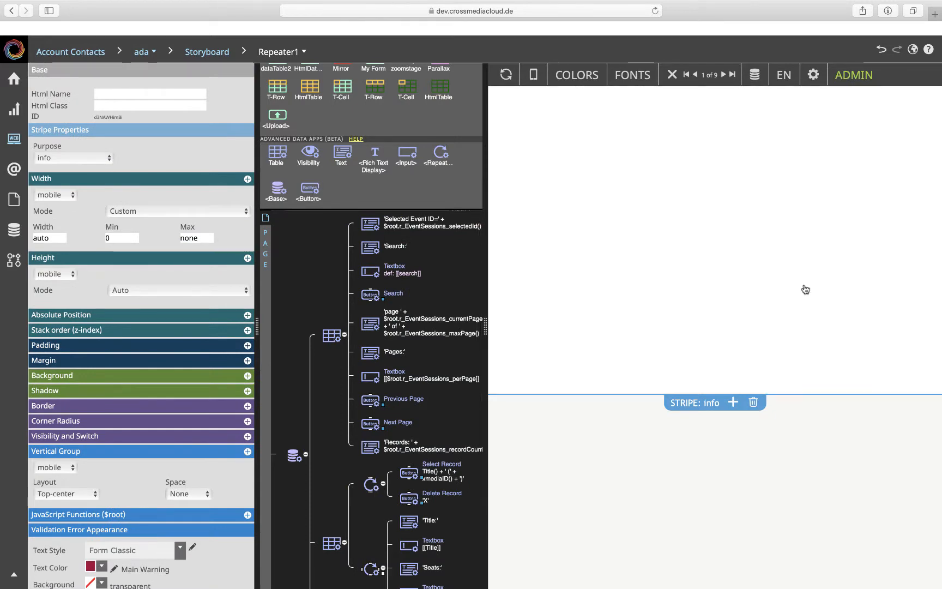
pyautogui.click(632, 238)
pyautogui.click(636, 256)
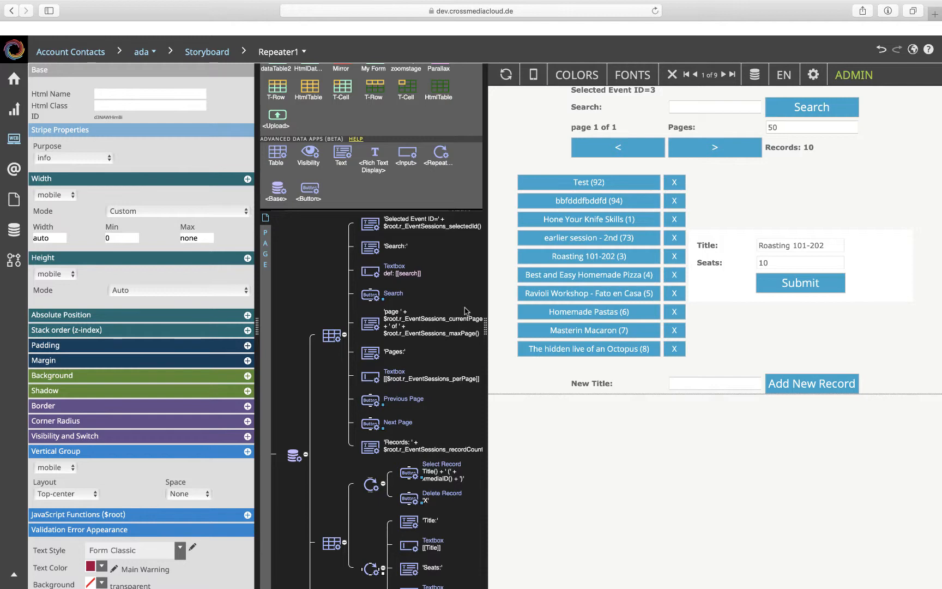
# Step: Open the EventSessions database and examine its columns across the full width of the table
pyautogui.click(14, 230)
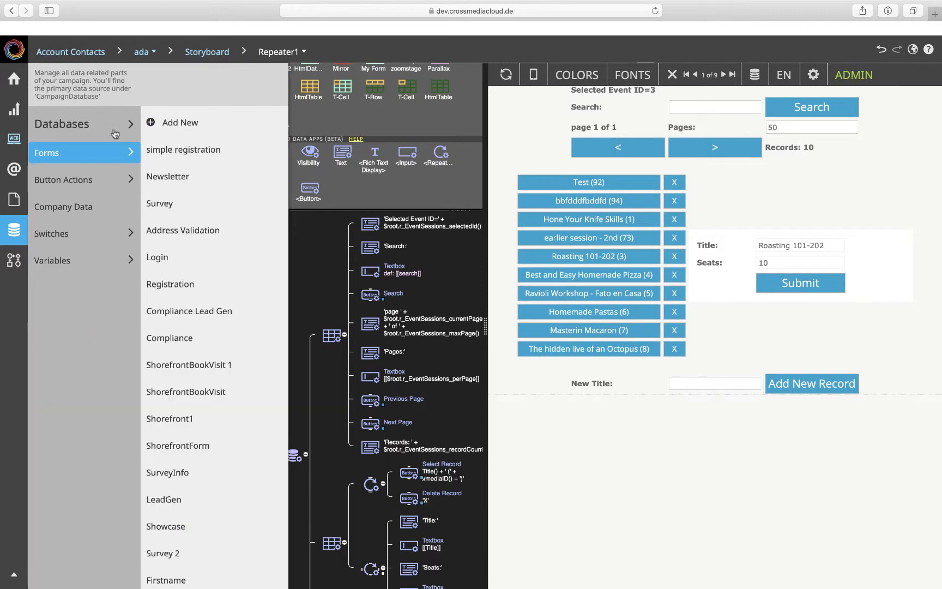
pyautogui.click(168, 257)
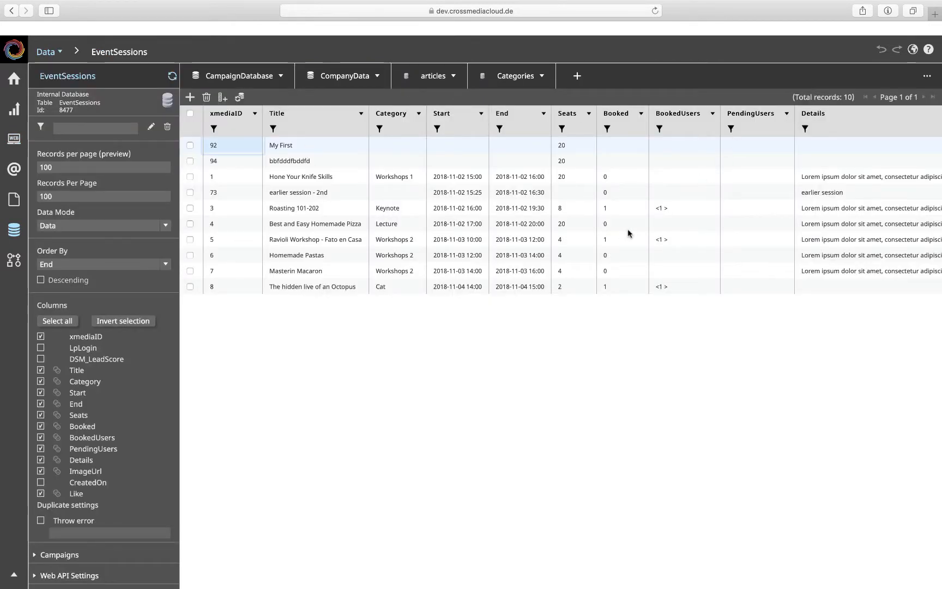
pyautogui.hscroll(10, 628, 227)
pyautogui.hscroll(5, 628, 233)
pyautogui.hscroll(-15, 628, 233)
# Step: Create an Internal Database data relation on the EventSessions table and name it EventDetails
pyautogui.click(577, 76)
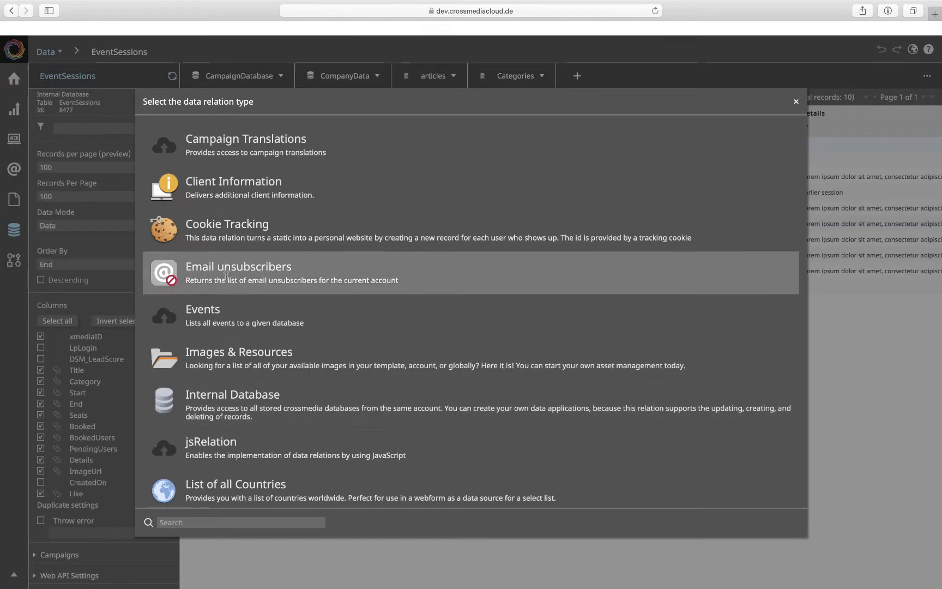
pyautogui.click(436, 407)
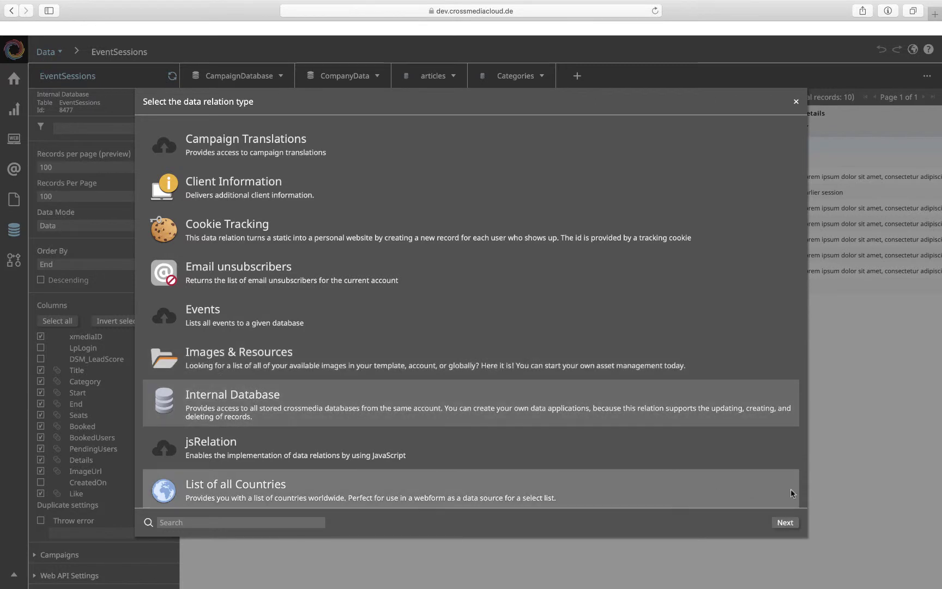
pyautogui.click(785, 523)
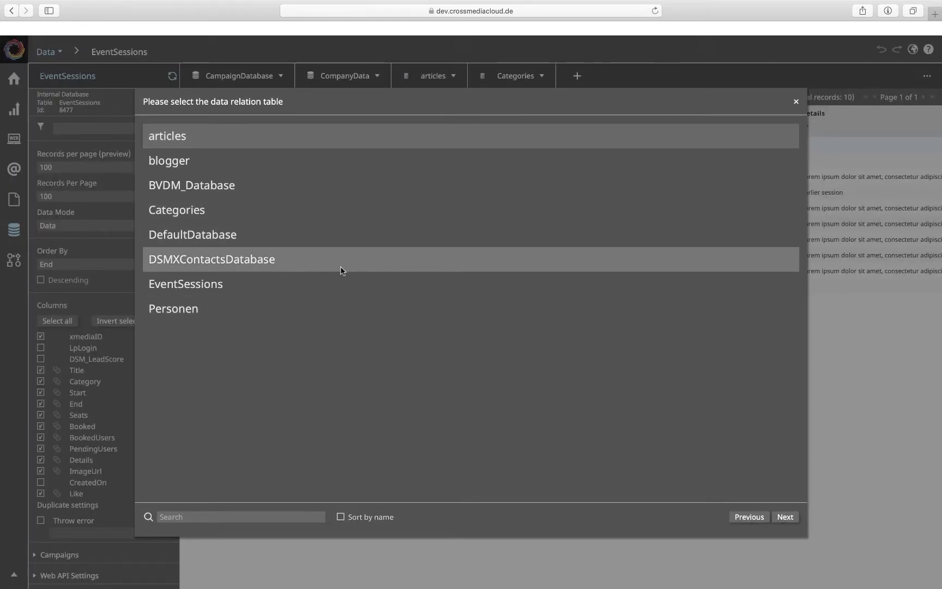
pyautogui.click(336, 282)
pyautogui.click(786, 518)
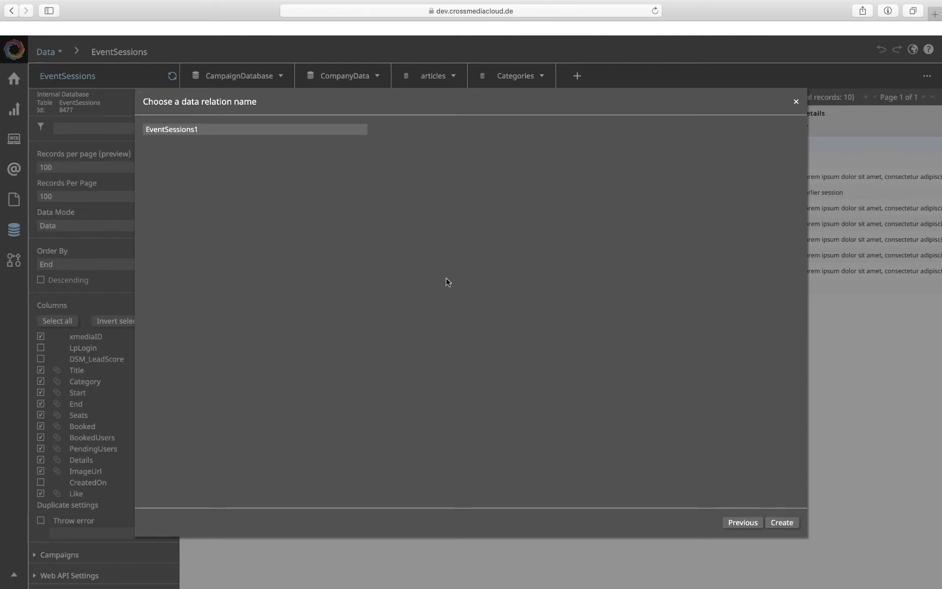
pyautogui.moveTo(261, 131); pyautogui.dragTo(165, 129)
pyautogui.write('Details')
pyautogui.click(779, 524)
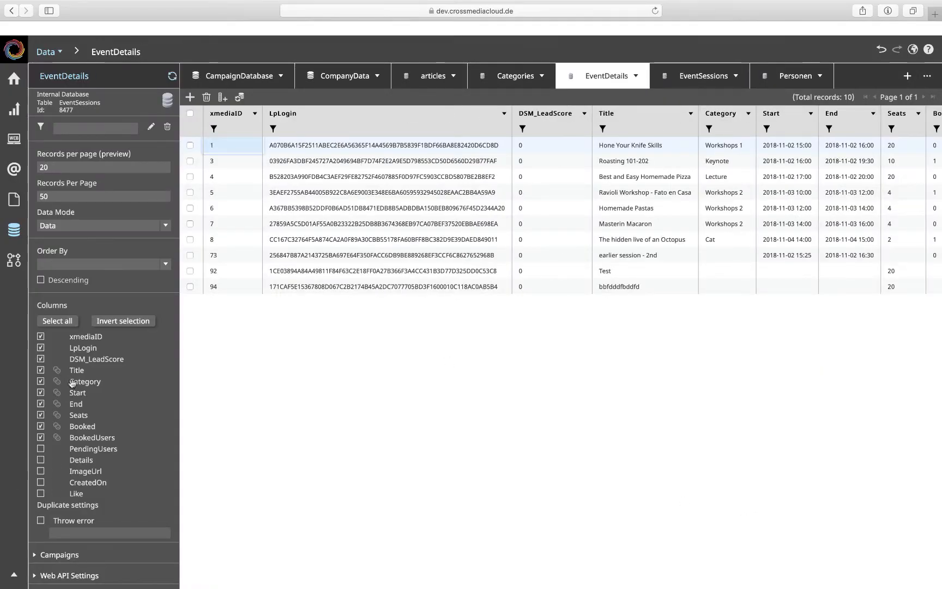
# Step: Include the PendingUsers, Details, ImageUrl, CreatedOn and Like columns in the EventDetails relation
pyautogui.click(40, 448)
pyautogui.click(40, 460)
pyautogui.click(41, 472)
pyautogui.click(40, 482)
pyautogui.click(40, 493)
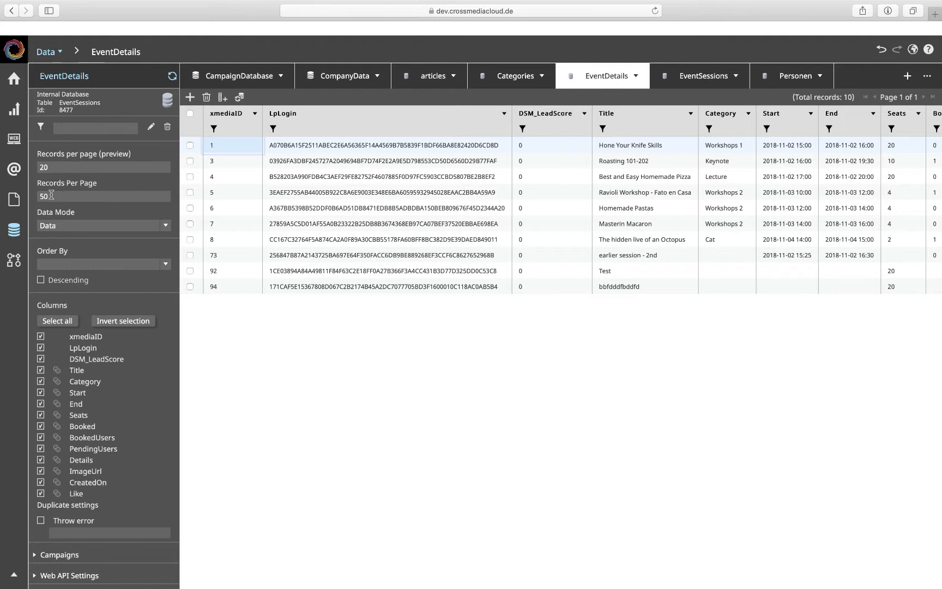
# Step: Set both the preview records per page and the records per page of EventDetails to 1
pyautogui.doubleClick(55, 167)
pyautogui.write('1')
pyautogui.doubleClick(47, 197)
pyautogui.write('1')
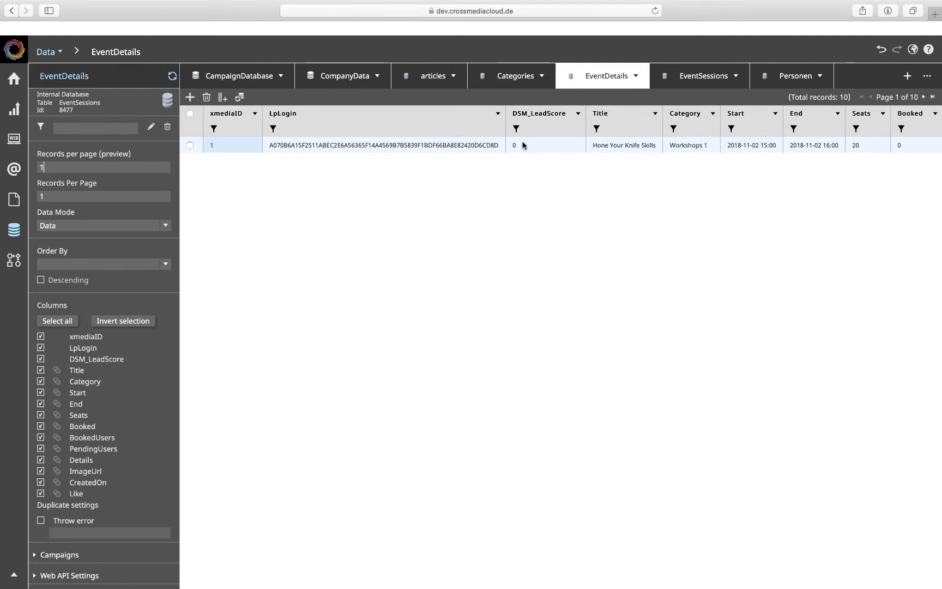
# Step: Reduce the EventSessions relation to the xmediaID and Title columns and save the campaign
pyautogui.click(704, 77)
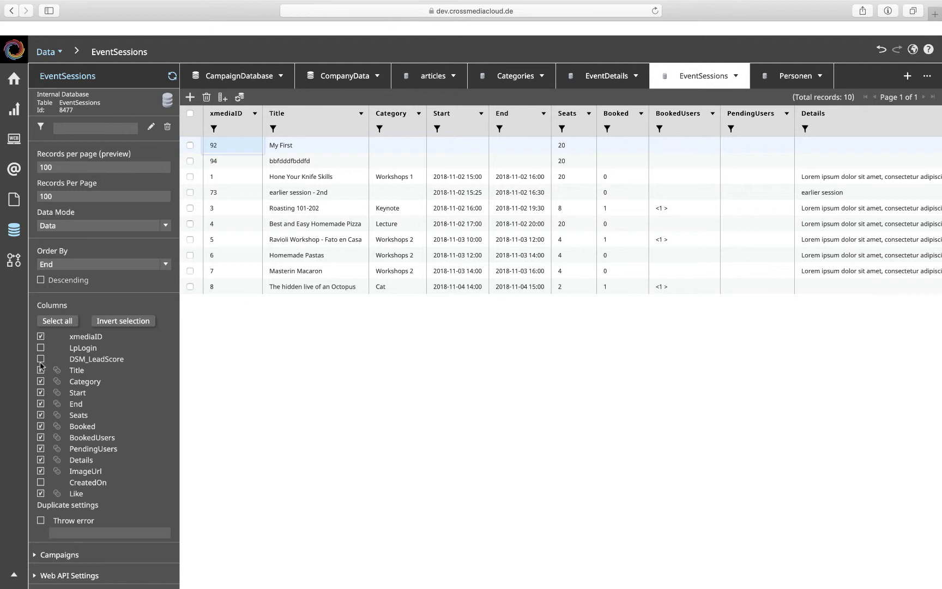
pyautogui.click(41, 382)
pyautogui.click(40, 393)
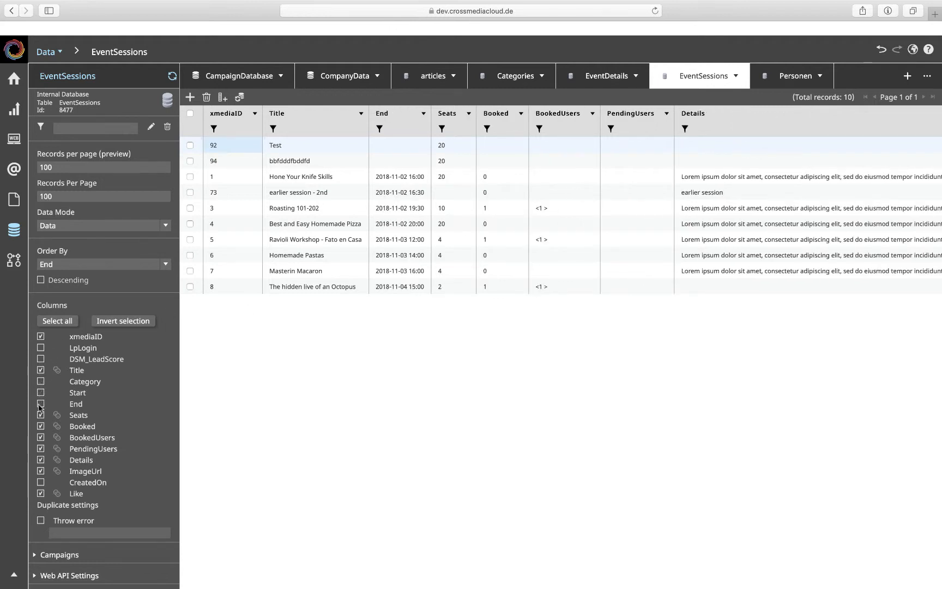
pyautogui.click(41, 404)
pyautogui.click(41, 416)
pyautogui.click(40, 426)
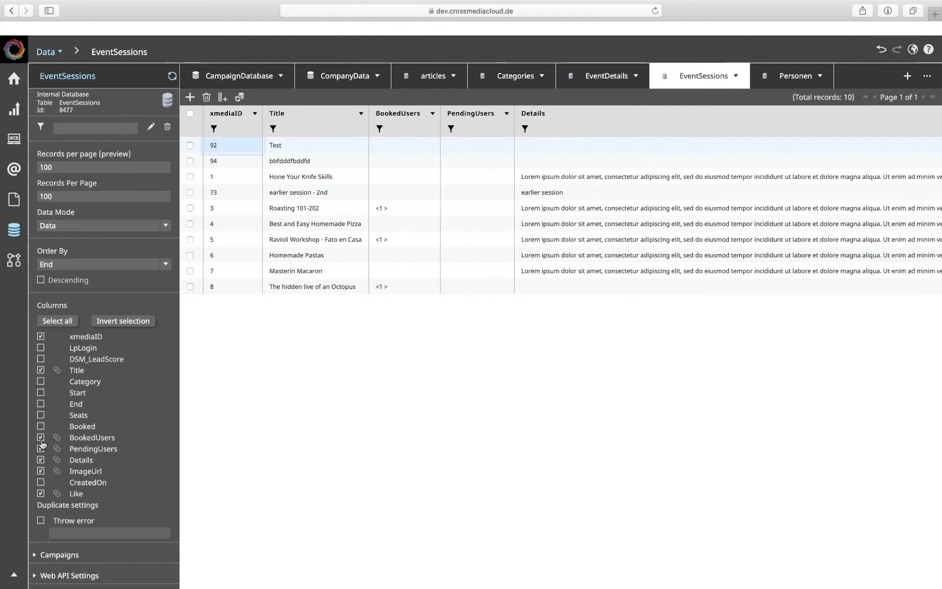
pyautogui.click(40, 437)
pyautogui.click(41, 448)
pyautogui.click(41, 459)
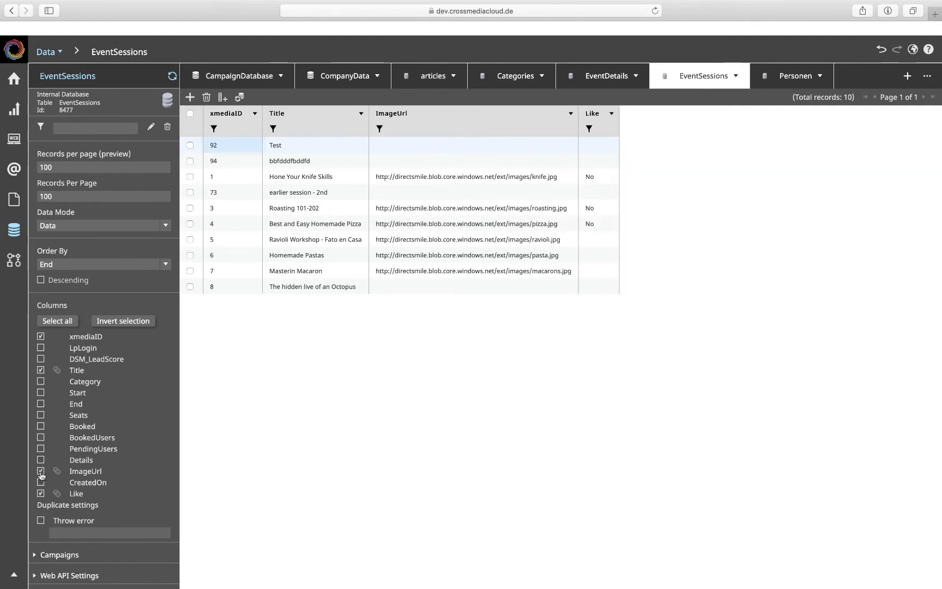
pyautogui.click(41, 471)
pyautogui.click(41, 493)
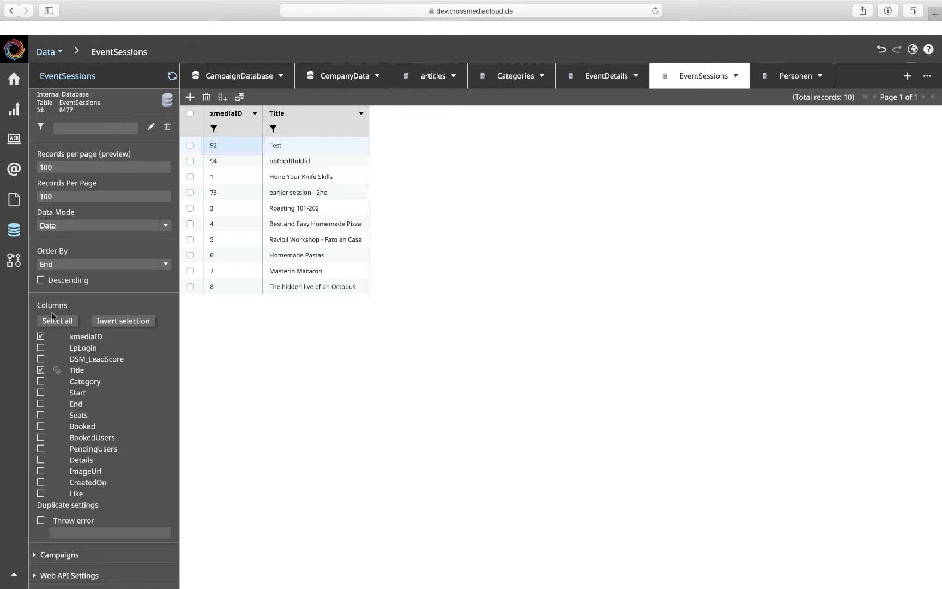
pyautogui.click(13, 78)
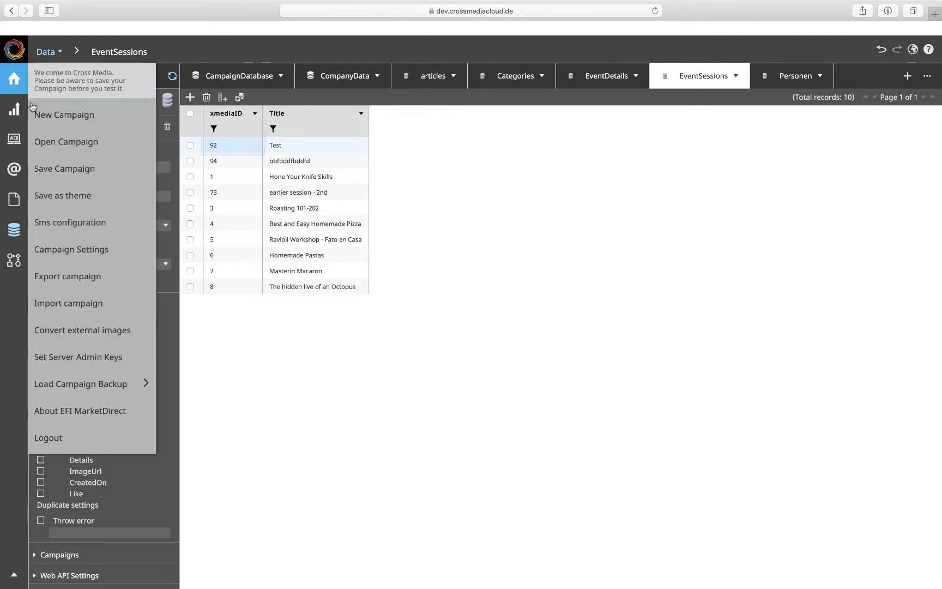
pyautogui.click(66, 169)
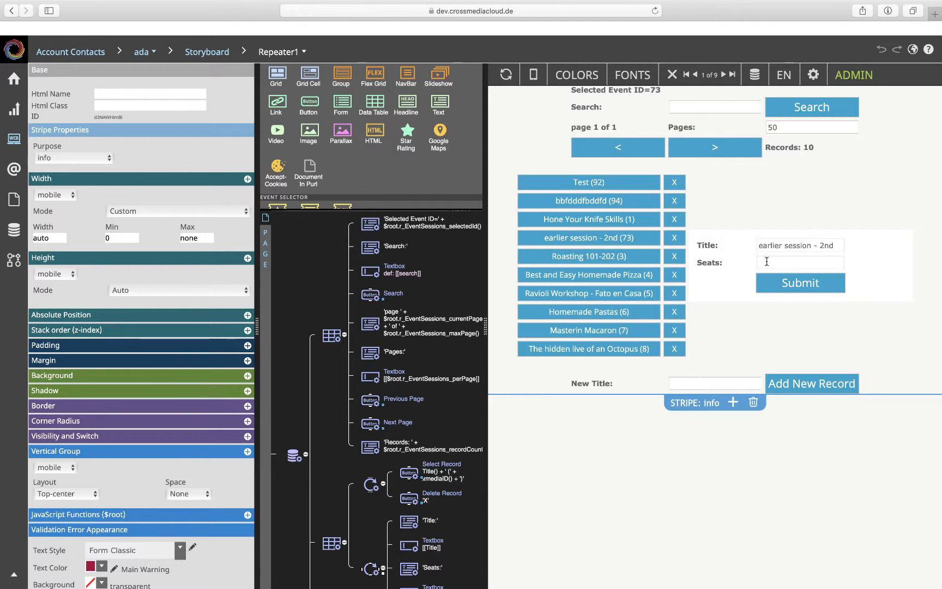
# Step: Change the data relation of the detail form's repeater to EventDetails and test it by selecting a record in the list
pyautogui.scroll(-5, 173, 375)
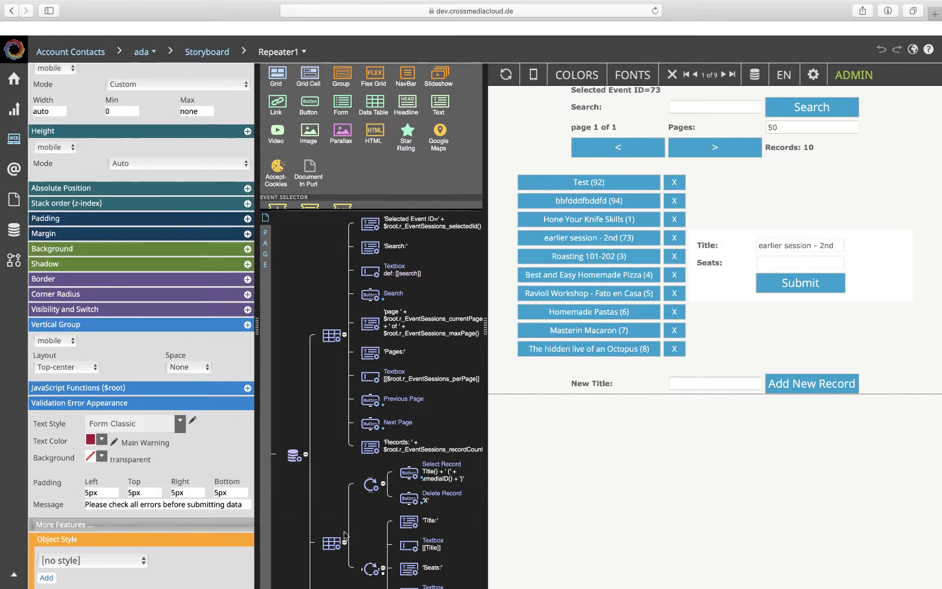
pyautogui.click(370, 570)
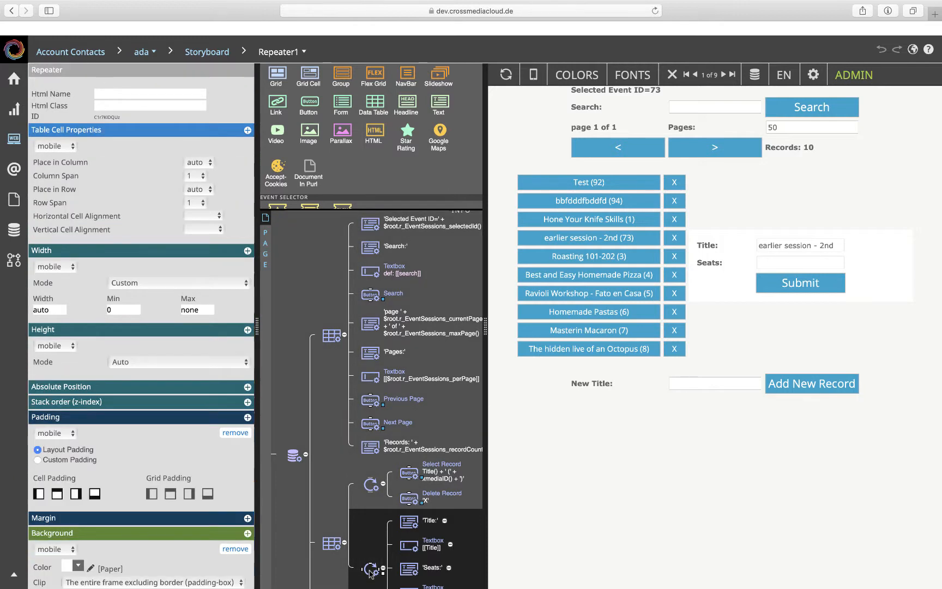
pyautogui.scroll(-6, 186, 475)
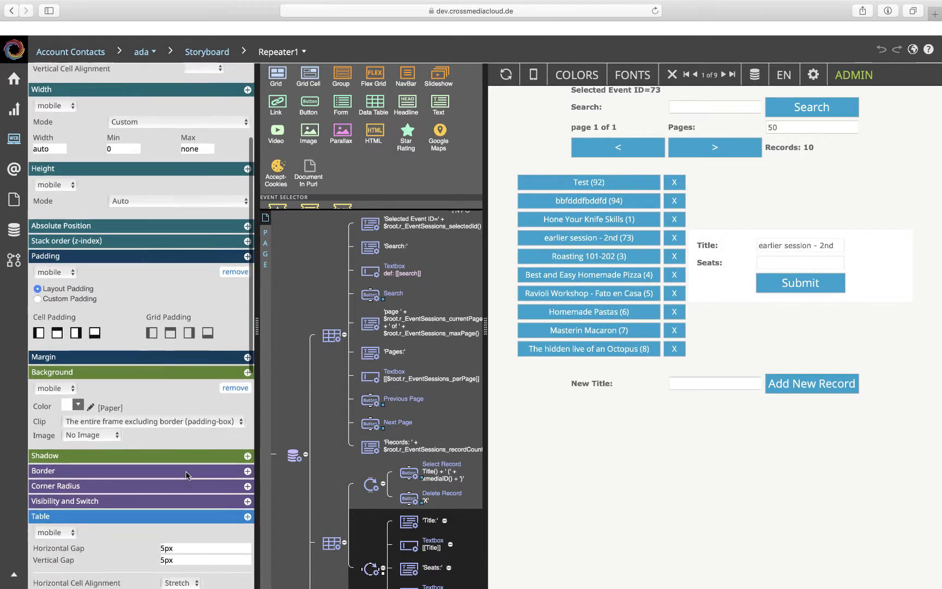
pyautogui.scroll(-14, 185, 474)
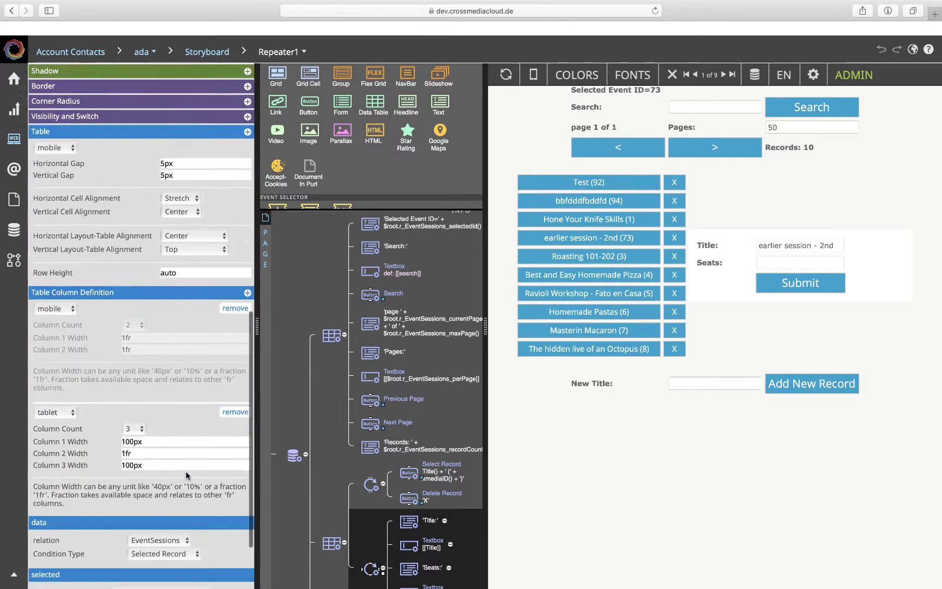
pyautogui.scroll(-3, 185, 472)
pyautogui.click(180, 451)
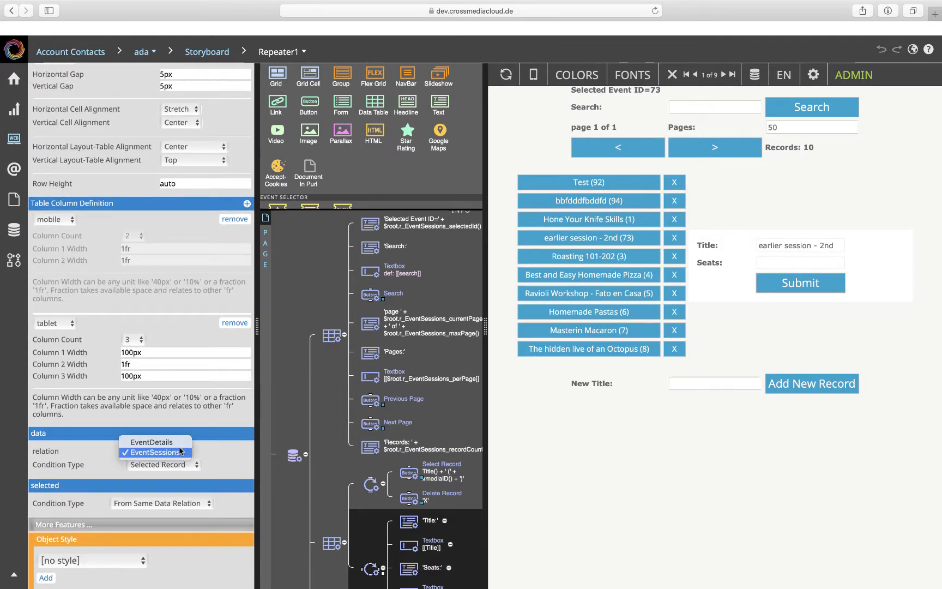
pyautogui.click(176, 442)
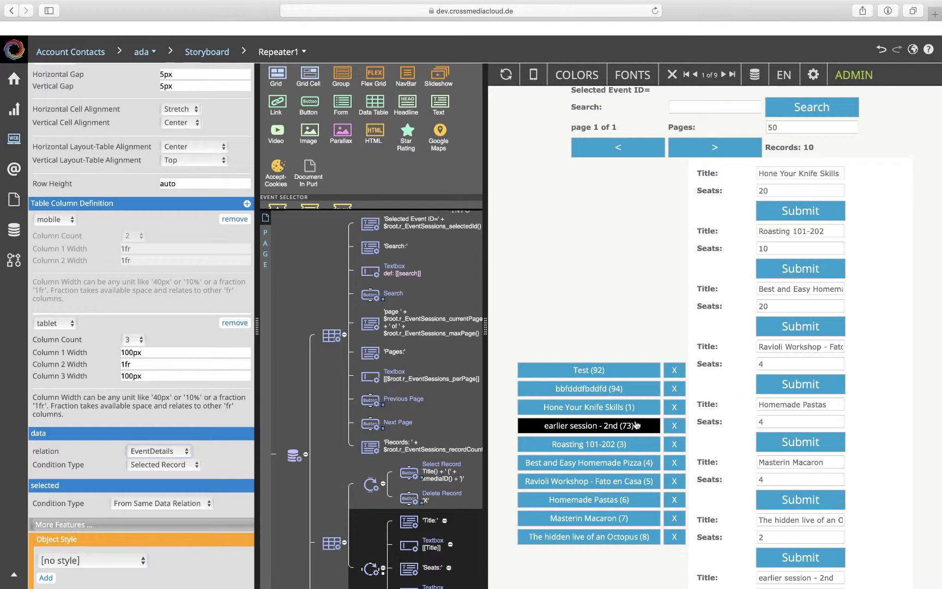
pyautogui.click(632, 443)
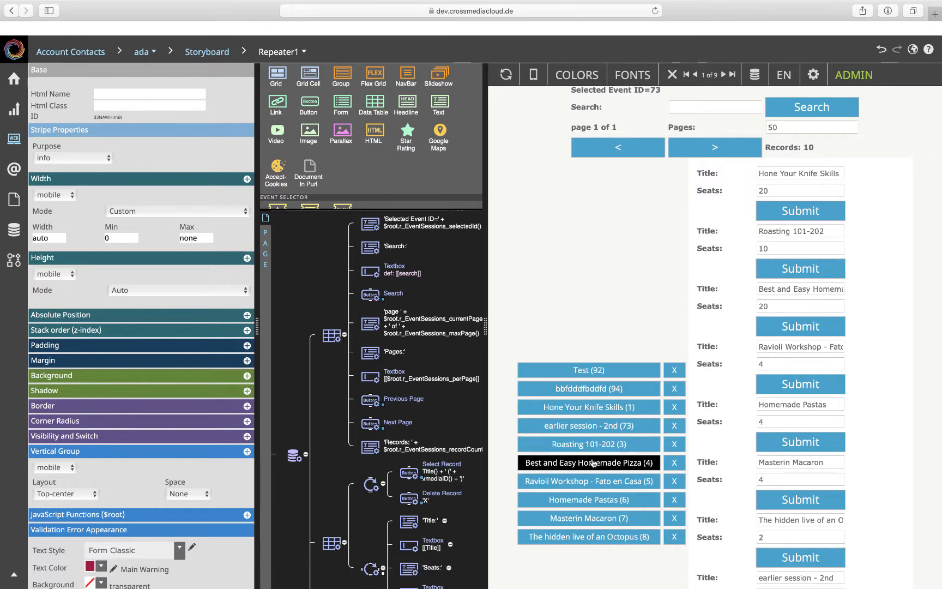
# Step: Set the detail repeater's selected condition to From Other Data Relation, with EventSessions as foreignKeyRelation and xmediaID as foreignKeyField
pyautogui.scroll(-5, 228, 438)
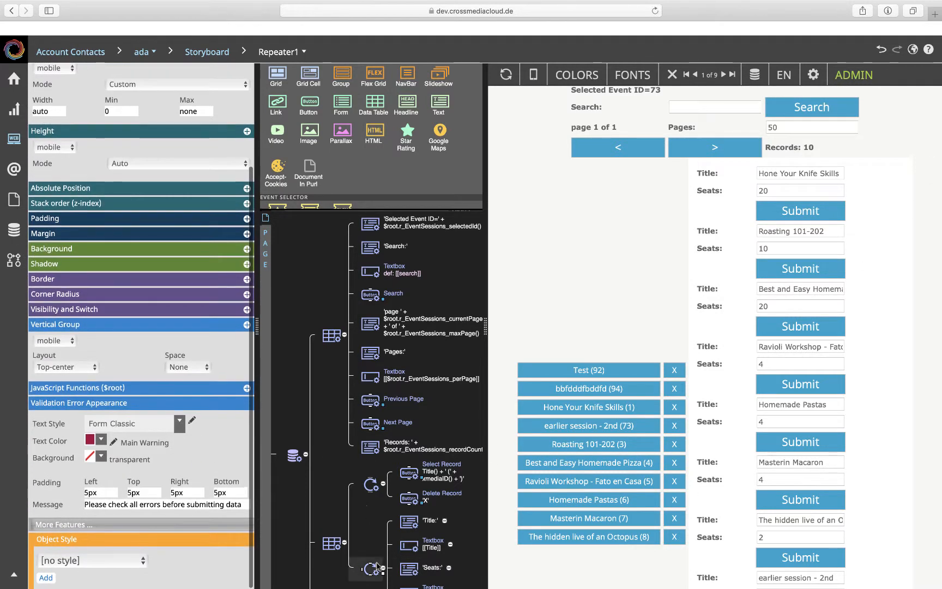
pyautogui.click(371, 569)
pyautogui.scroll(-10, 112, 458)
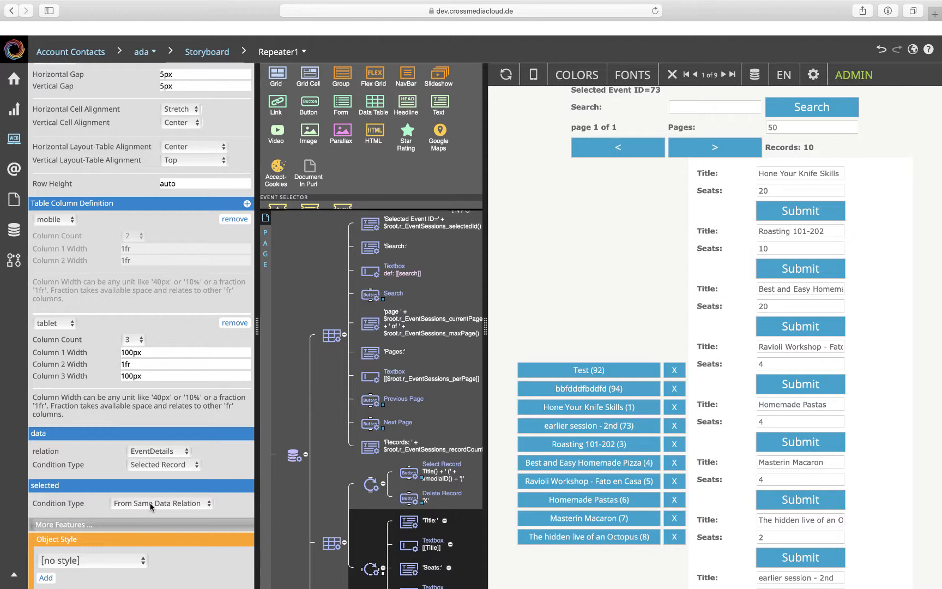
pyautogui.click(151, 506)
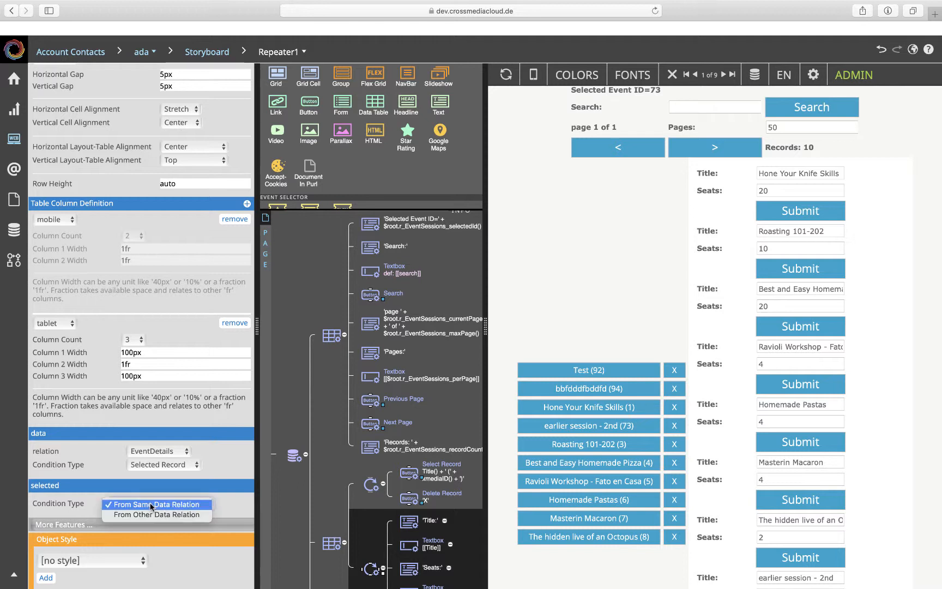
pyautogui.click(149, 515)
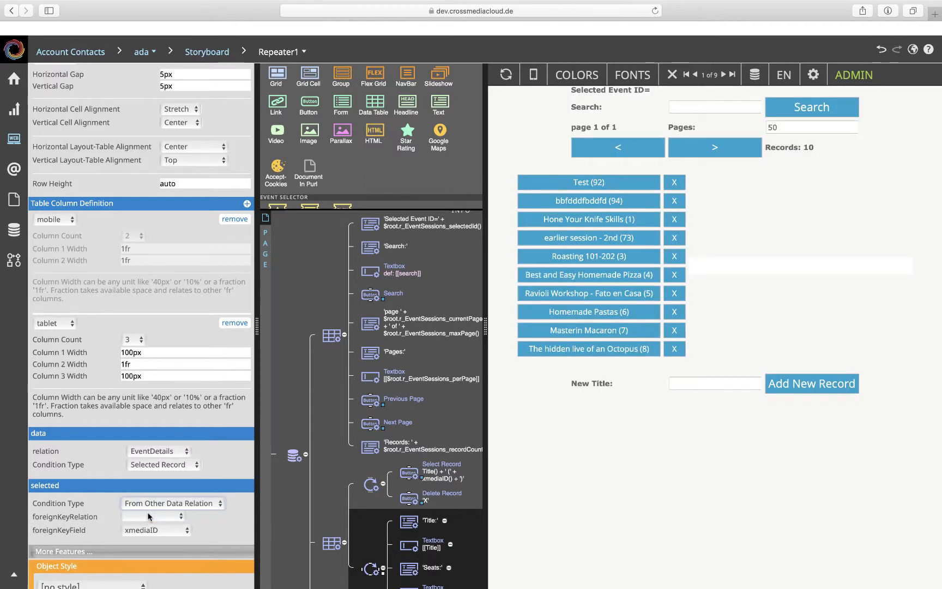
pyautogui.click(149, 516)
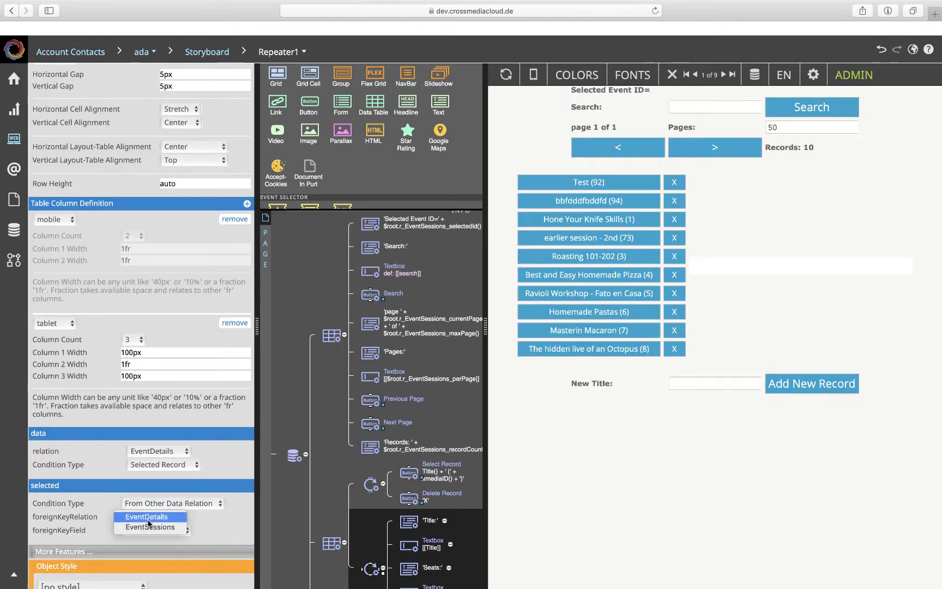
pyautogui.click(149, 527)
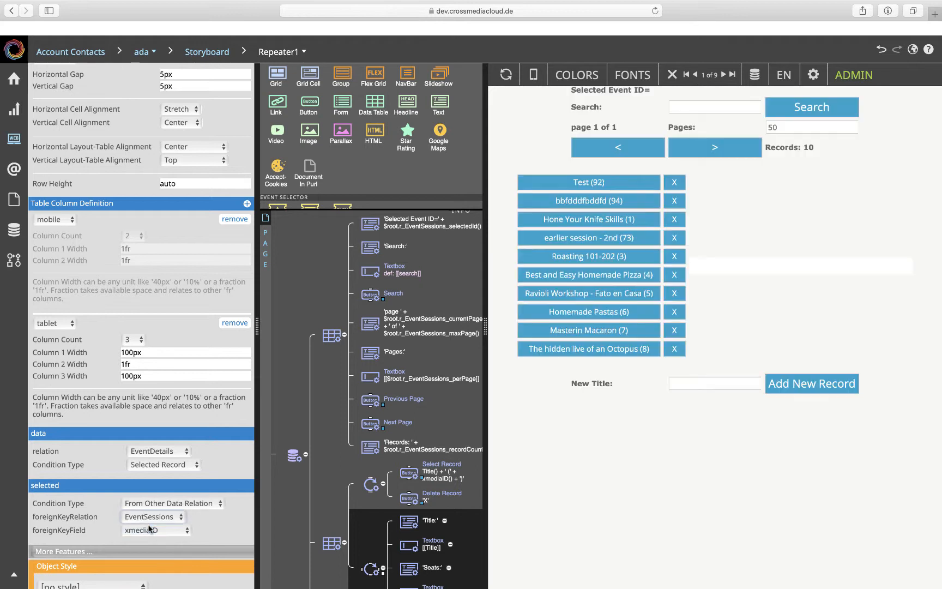
pyautogui.click(127, 531)
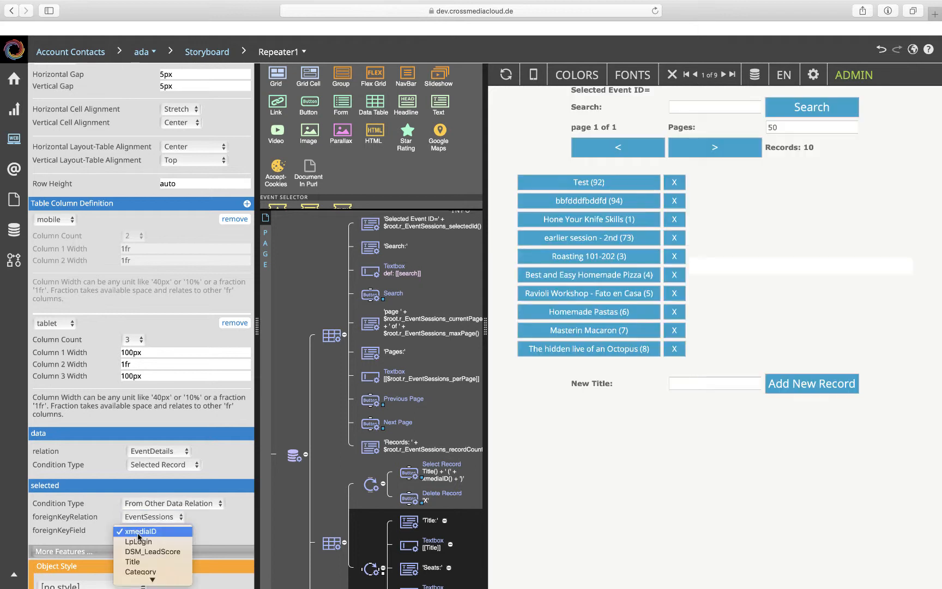
pyautogui.click(139, 530)
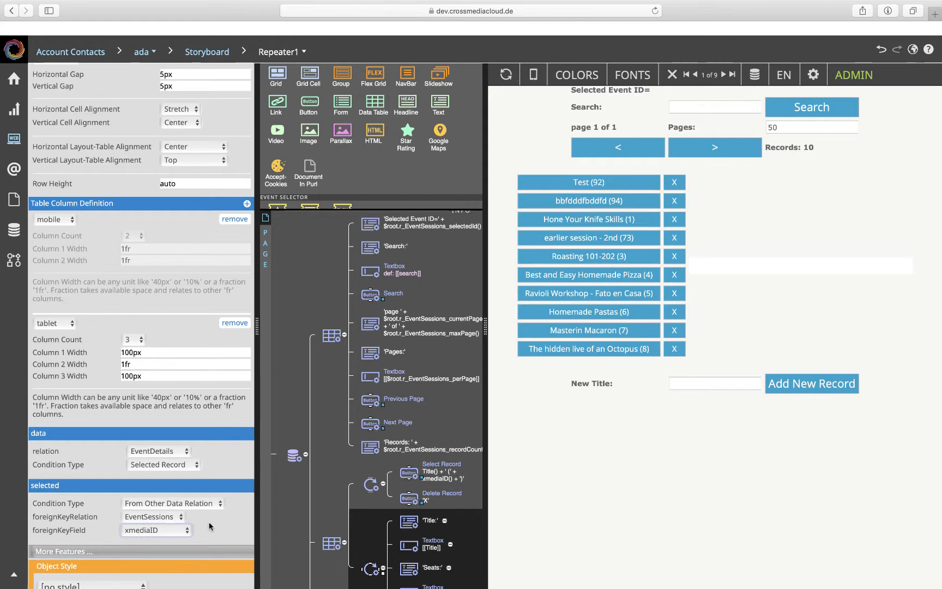
# Step: Select several records in the list, from bbfdddfbddfd to Ravioli Workshop - Fato en Casa, to check the detail form for each
pyautogui.click(613, 203)
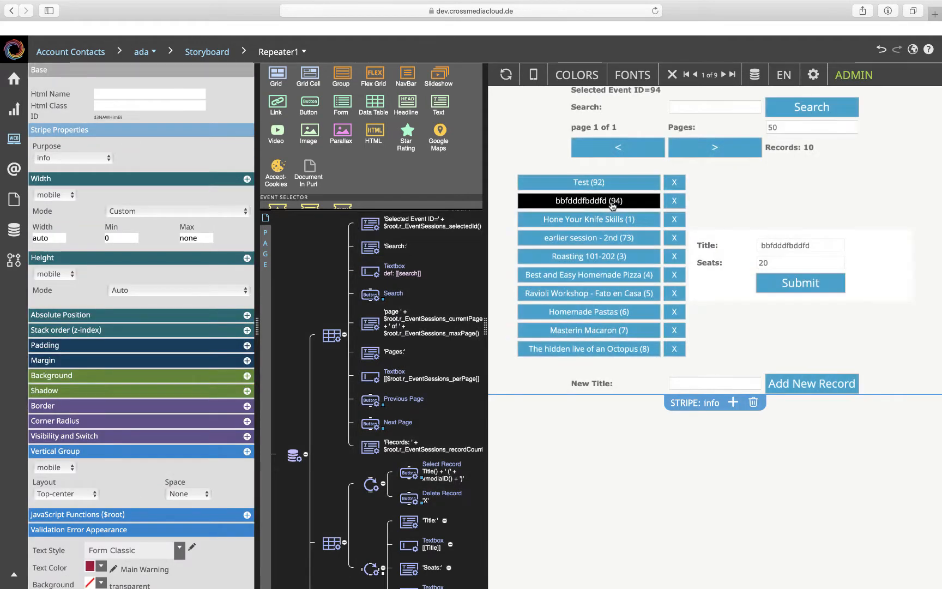
pyautogui.click(609, 220)
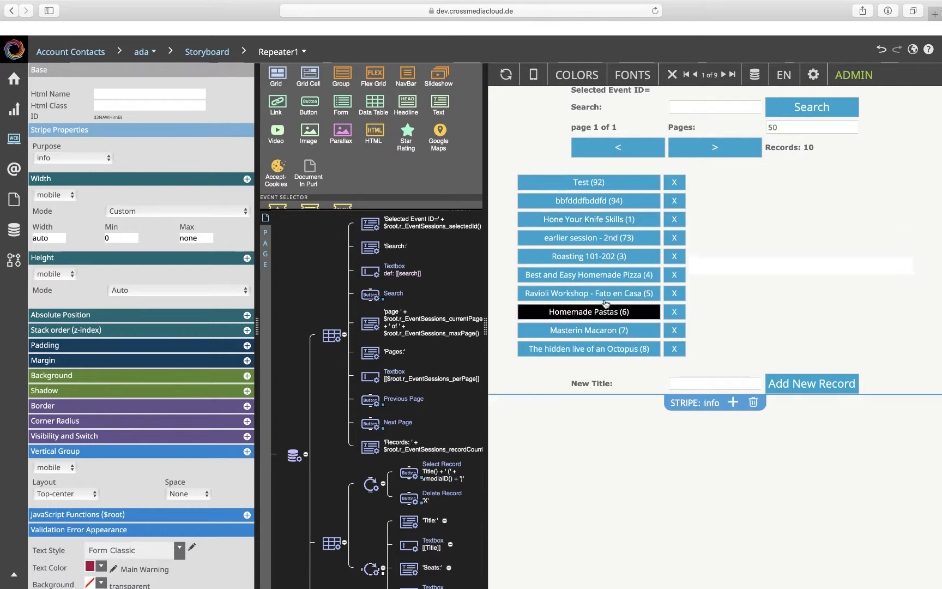
pyautogui.click(609, 257)
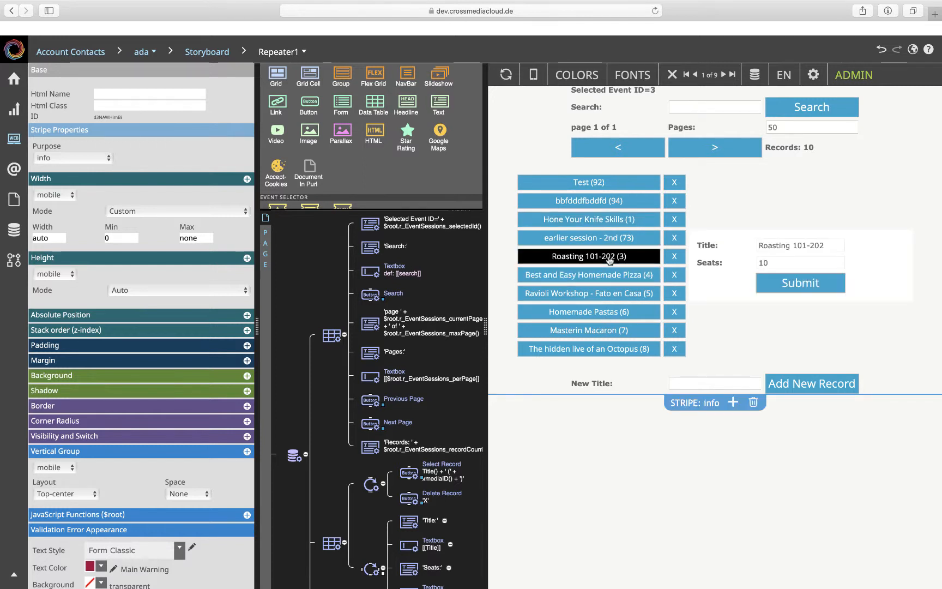
pyautogui.click(604, 280)
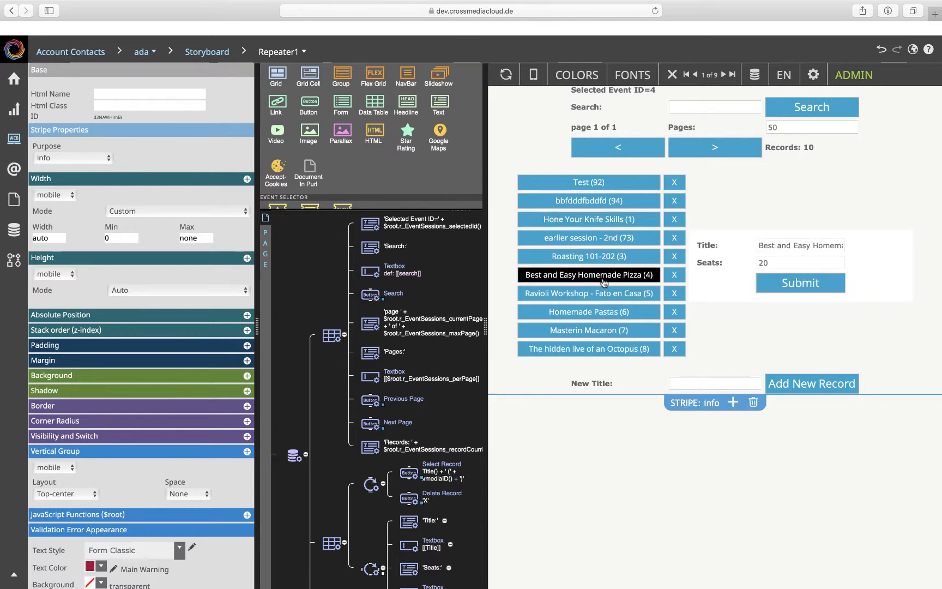
pyautogui.click(603, 294)
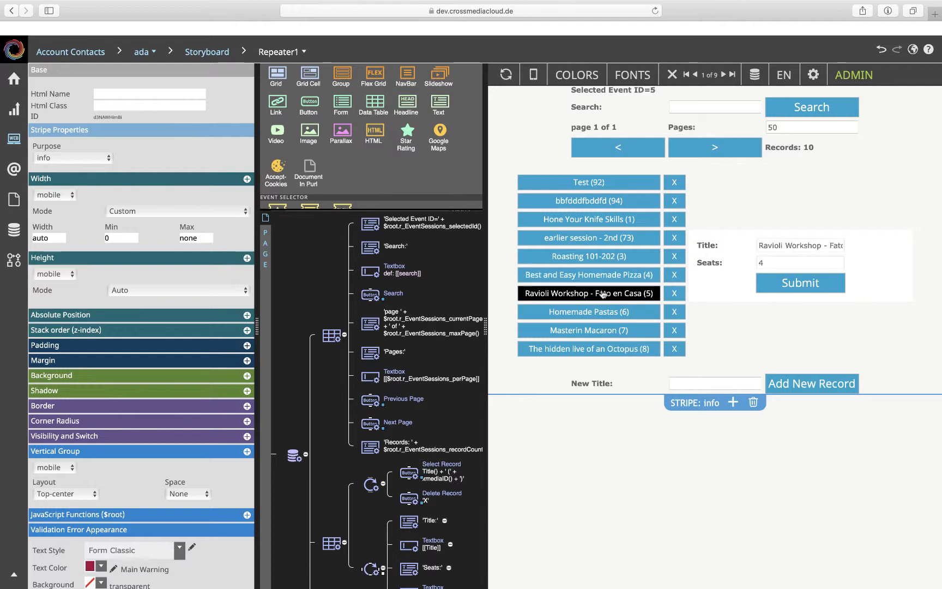
pyautogui.scroll(-4, 371, 461)
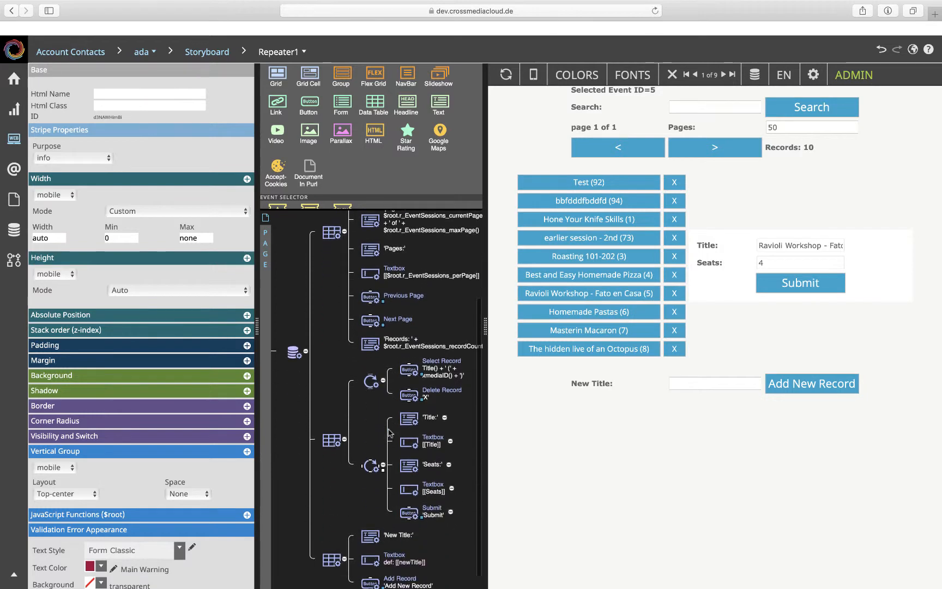
# Step: Select the Roasting 101-202 and earlier session - 2nd records in the list to check the detail form
pyautogui.click(371, 461)
pyautogui.scroll(-6, 122, 555)
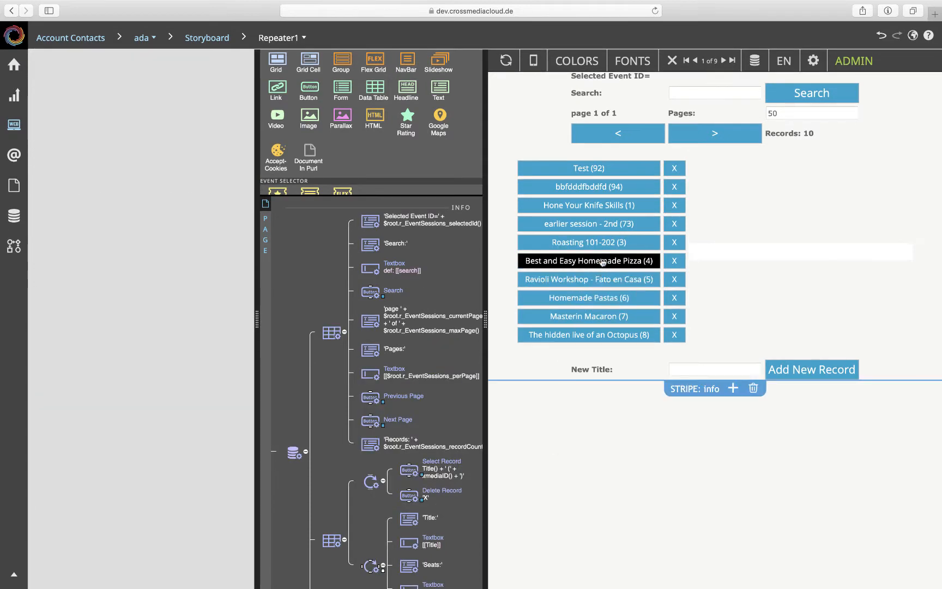
pyautogui.click(614, 244)
pyautogui.click(615, 224)
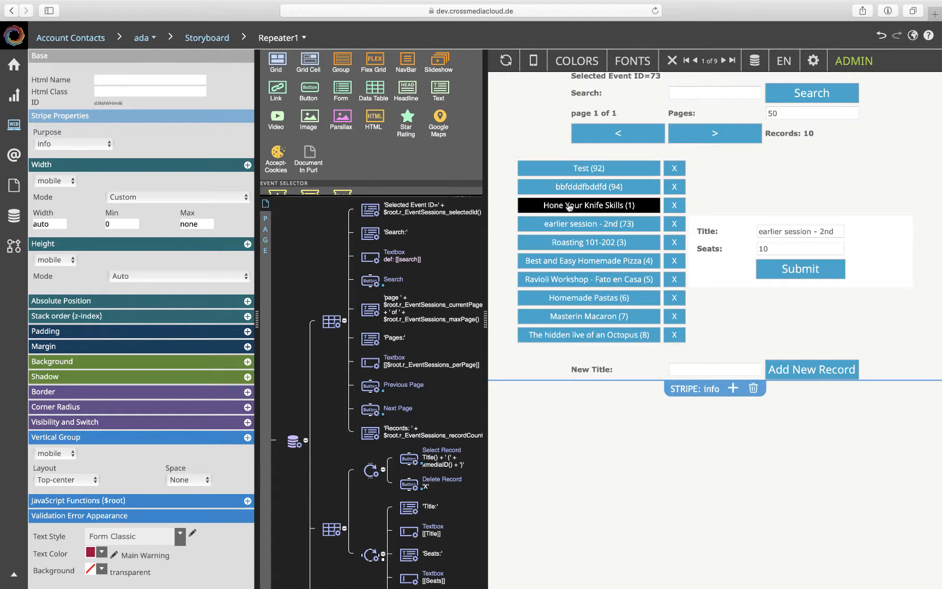
# Step: Add a data controlled CSS rule to the list's Select Record button and set its CSS property to border
pyautogui.click(408, 459)
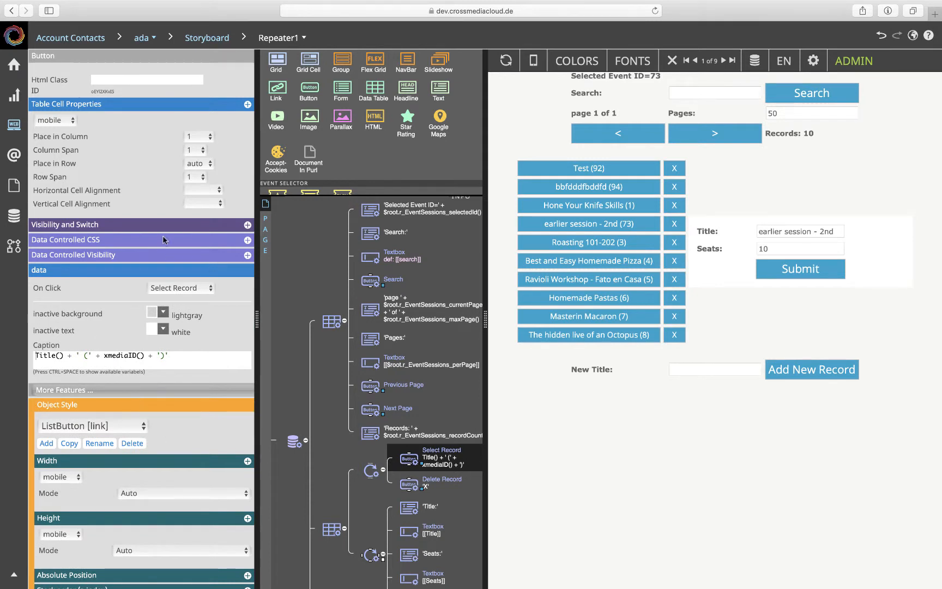
pyautogui.click(247, 241)
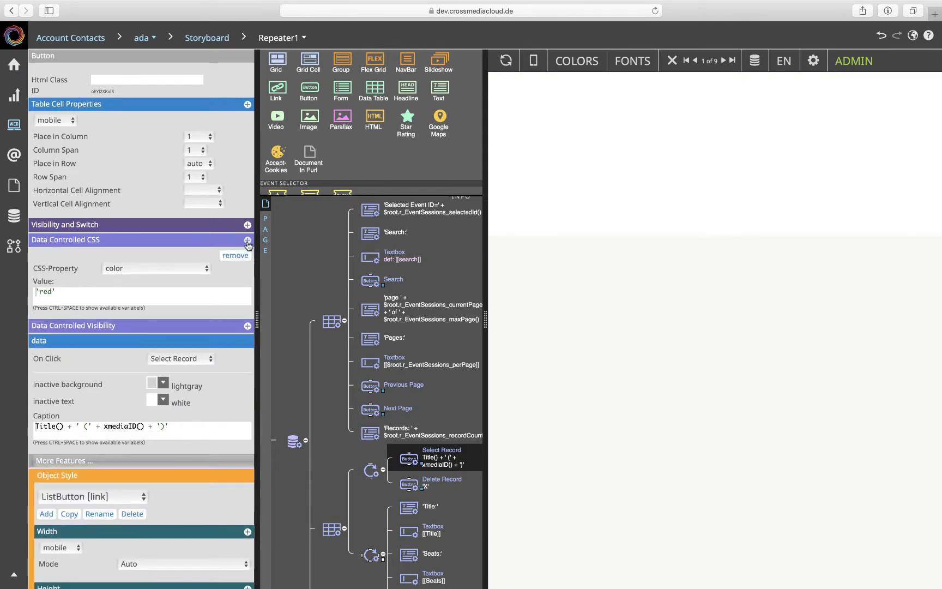
pyautogui.click(172, 267)
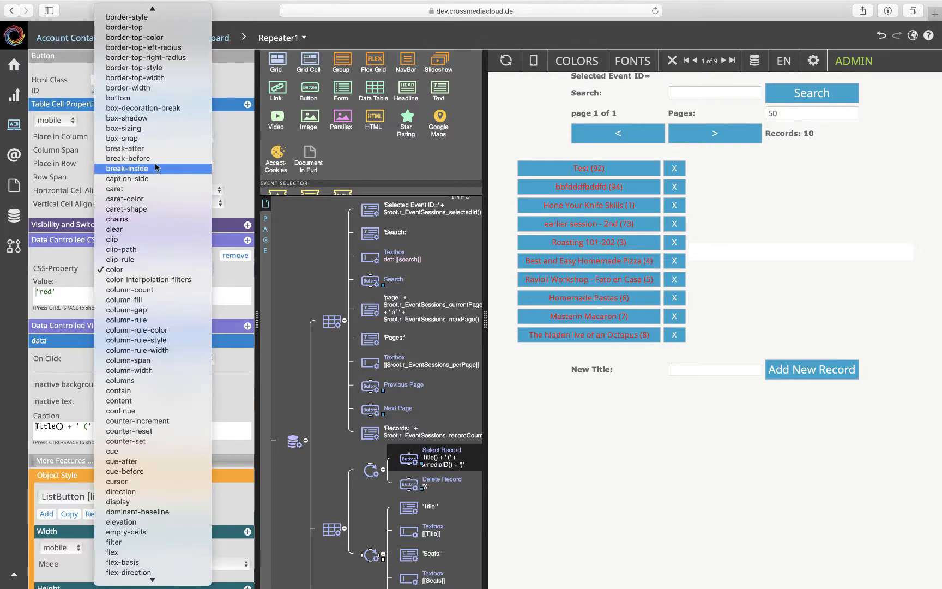
pyautogui.scroll(-5, 164, 163)
pyautogui.click(224, 273)
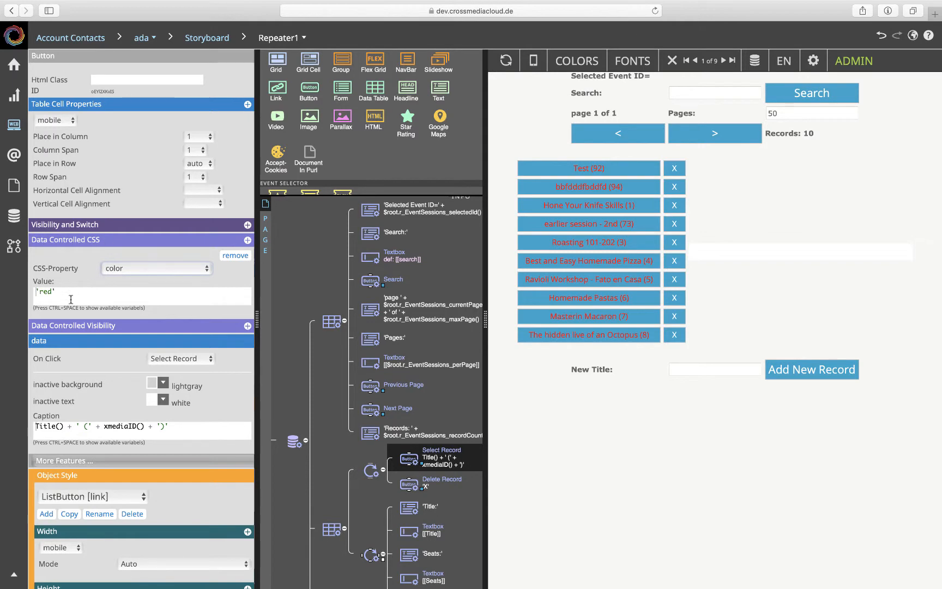
pyautogui.click(117, 270)
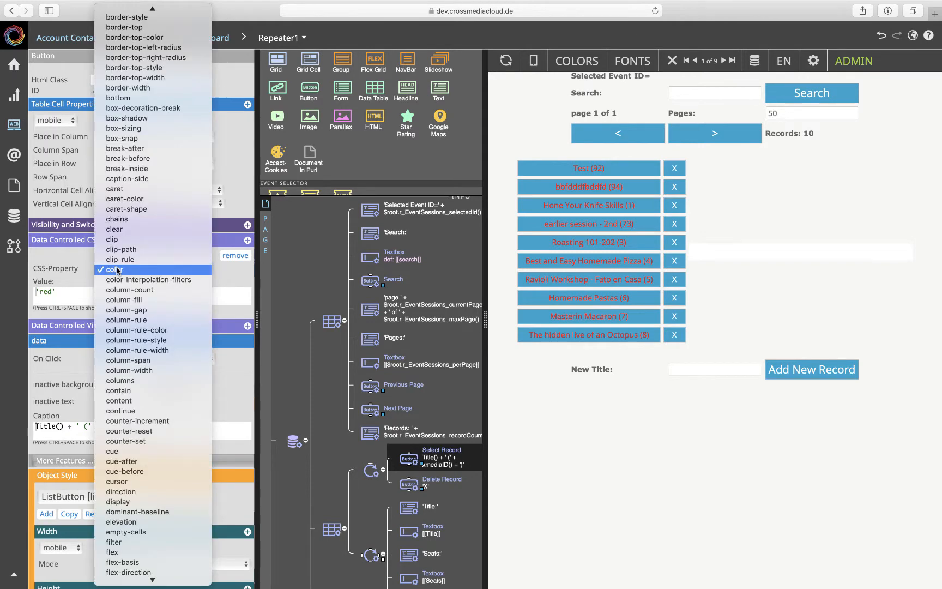
pyautogui.scroll(15, 117, 270)
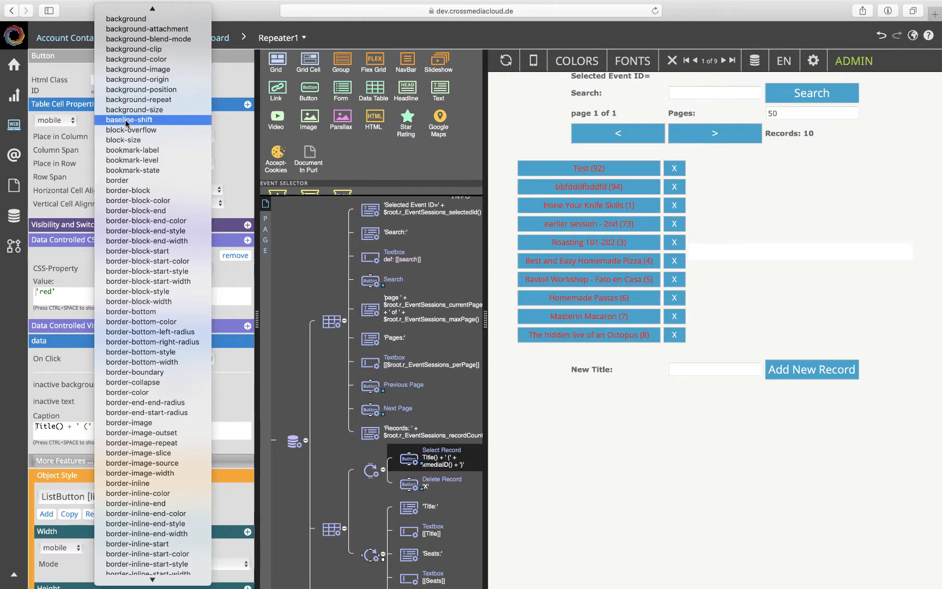
pyautogui.click(124, 180)
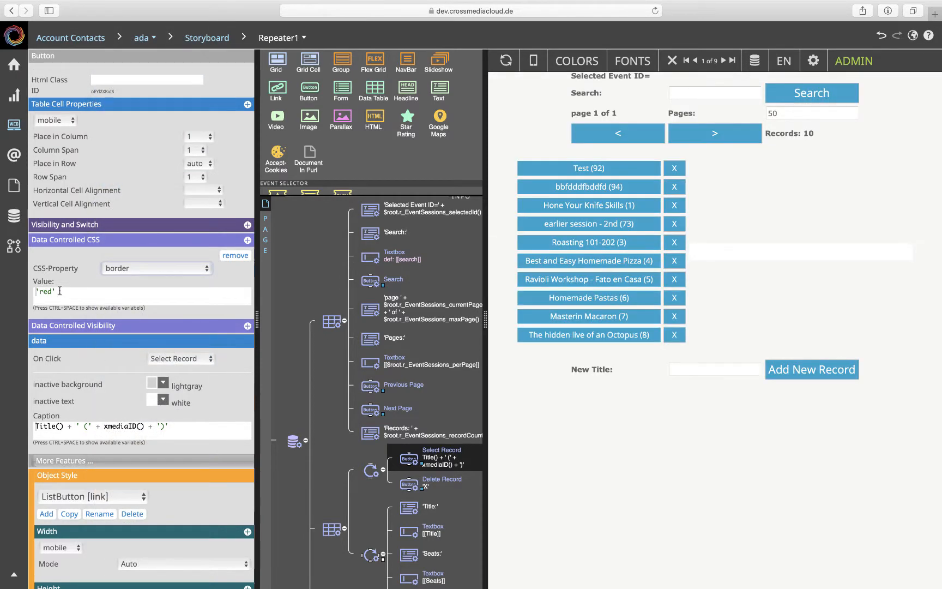
# Step: Begin the border rule's value with the condition $root.r_EventDetails_selectedId() === xmediaID(), ahead of the existing 'red' text
pyautogui.write('$')
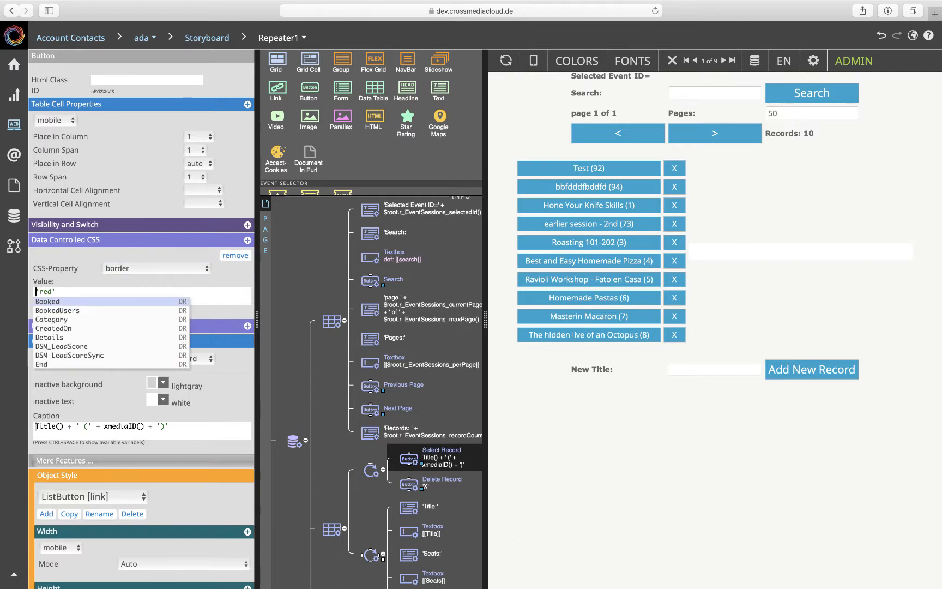
pyautogui.press('Down')
pyautogui.press('Down')
pyautogui.press('Down')
pyautogui.press('Down')
pyautogui.press('Down')
pyautogui.press('Down')
pyautogui.press('Down')
pyautogui.press('Down')
pyautogui.press('Down')
pyautogui.press('Down')
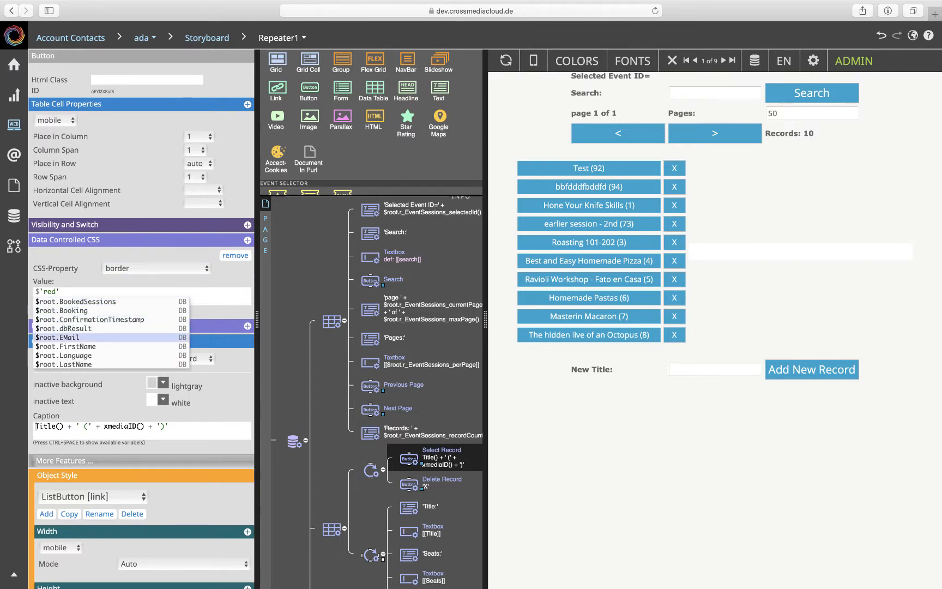
pyautogui.press('Down')
pyautogui.press('Down')
pyautogui.press('Down')
pyautogui.press('Down')
pyautogui.press('Down')
pyautogui.press('Down')
pyautogui.press('Down')
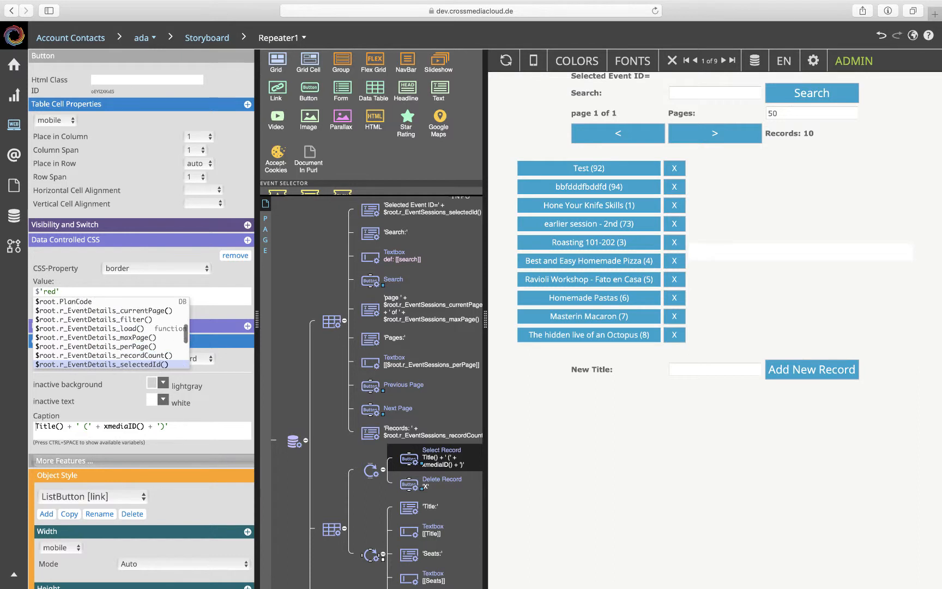
pyautogui.click(73, 365)
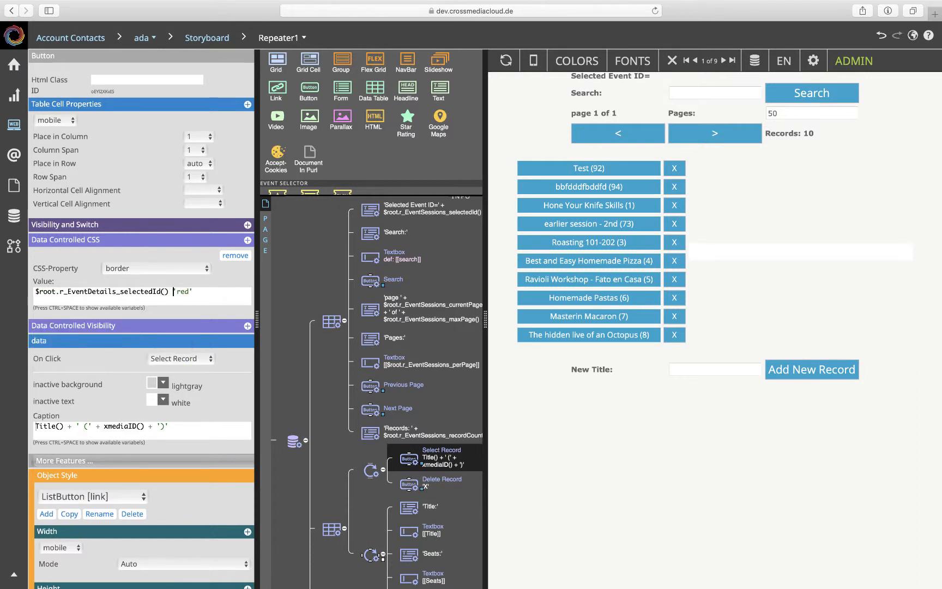
pyautogui.write('=== xme')
pyautogui.hotkey('ctrl', 'space')
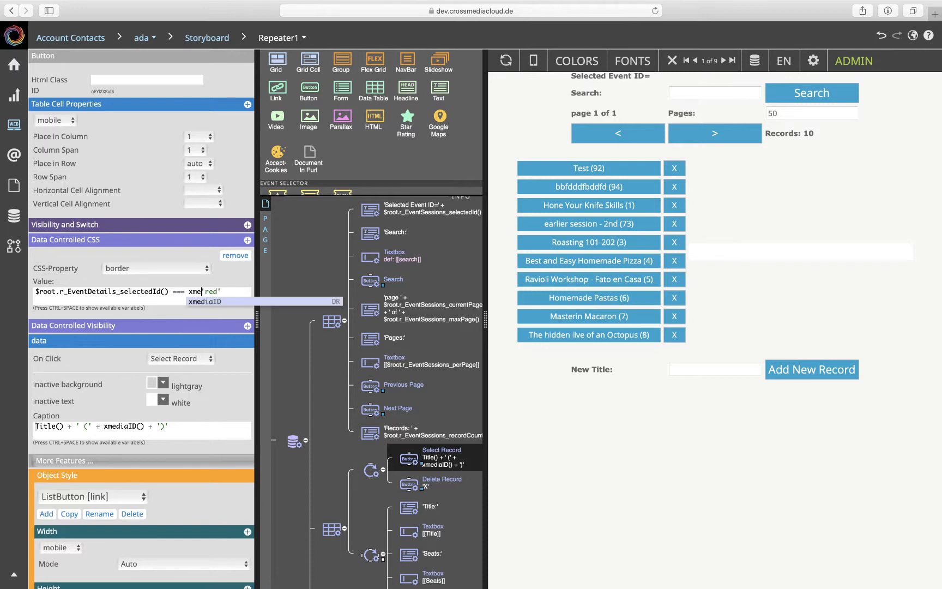
pyautogui.press('Return')
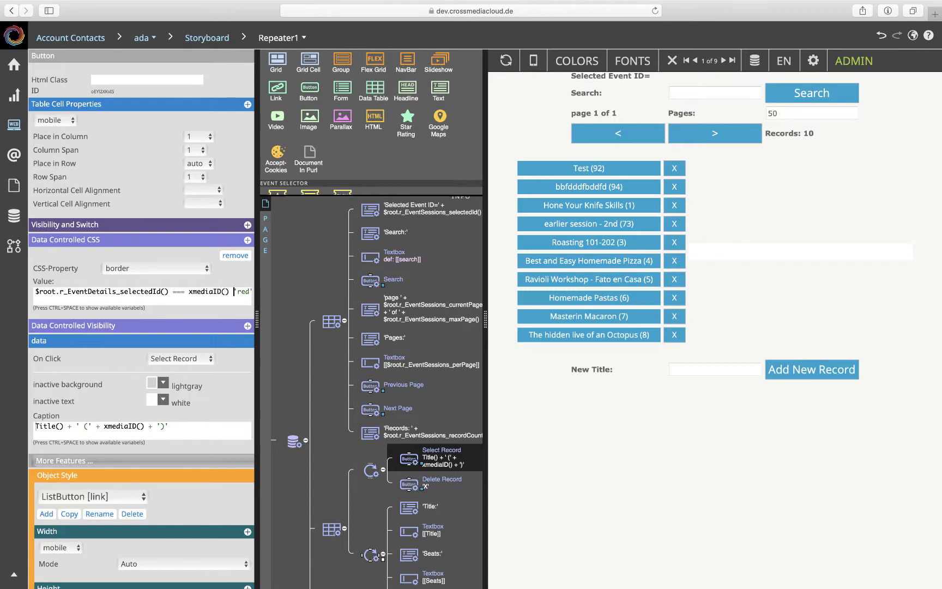
# Step: Complete the border rule's value with ? '1px solid red' : 'none' and test it by selecting earlier session - 2nd
pyautogui.write('?')
pyautogui.press('Right')
pyautogui.press('Right')
pyautogui.press('Right')
pyautogui.press('BackSpace')
pyautogui.press('BackSpace')
pyautogui.press('BackSpace')
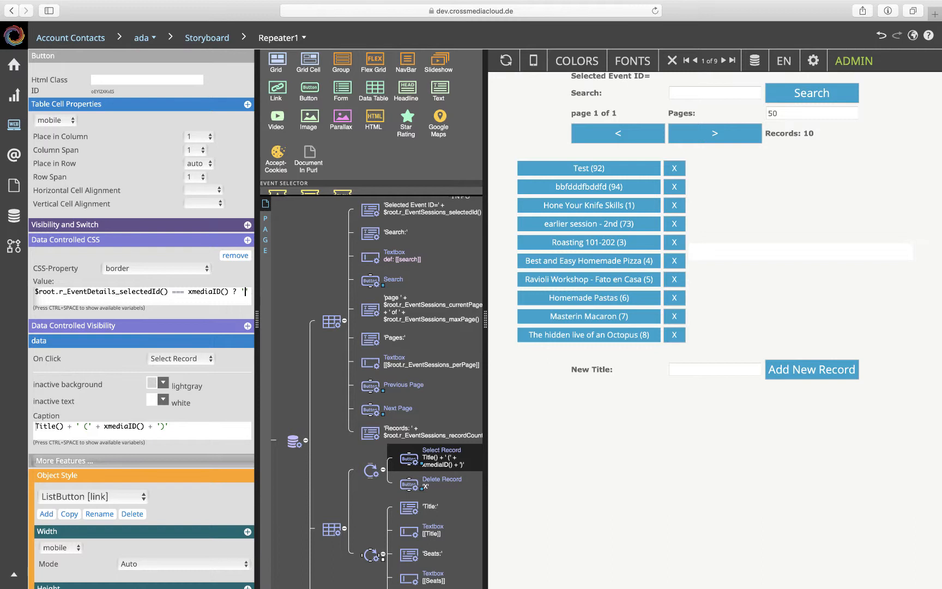
pyautogui.write('1px solid ')
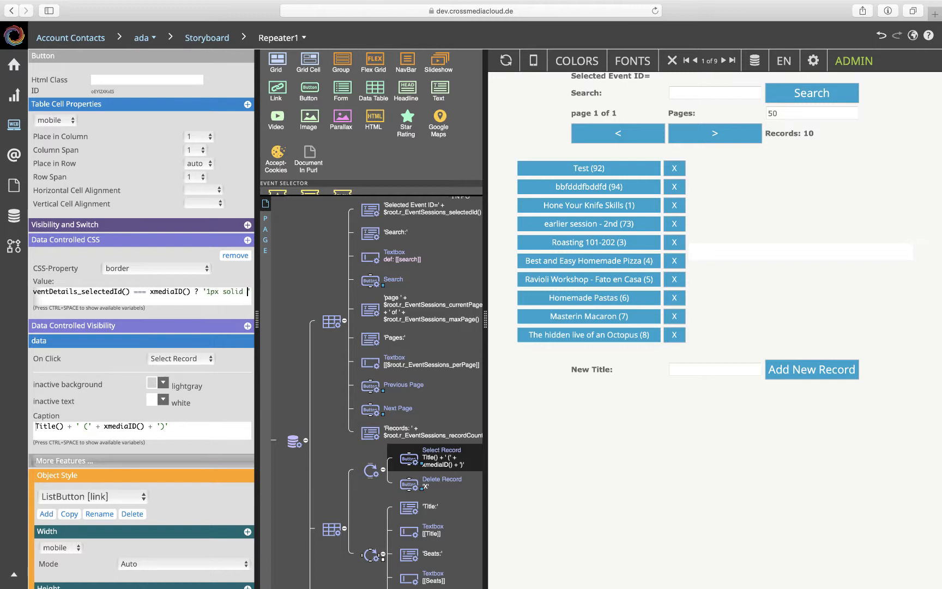
pyautogui.write("red' ")
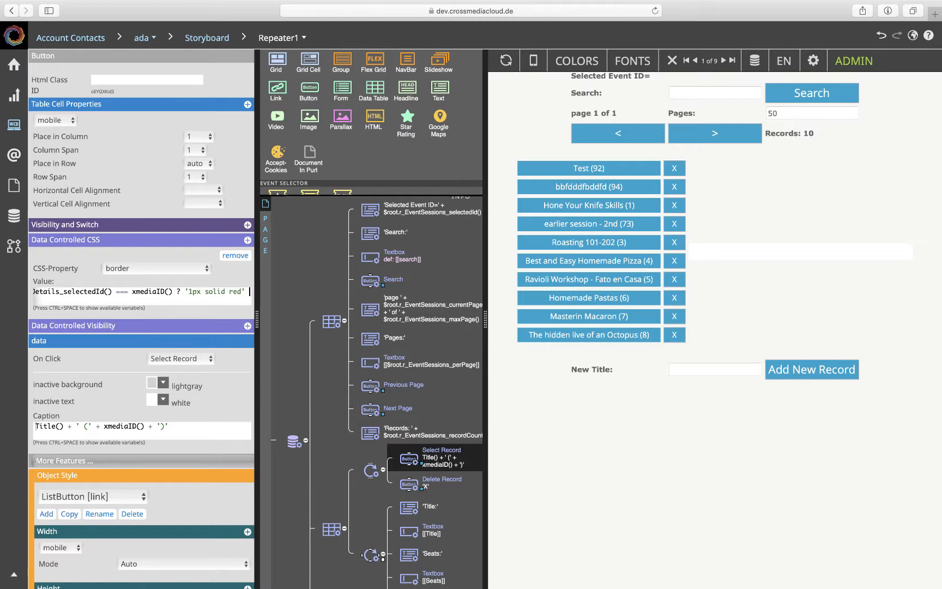
pyautogui.write(": 'none")
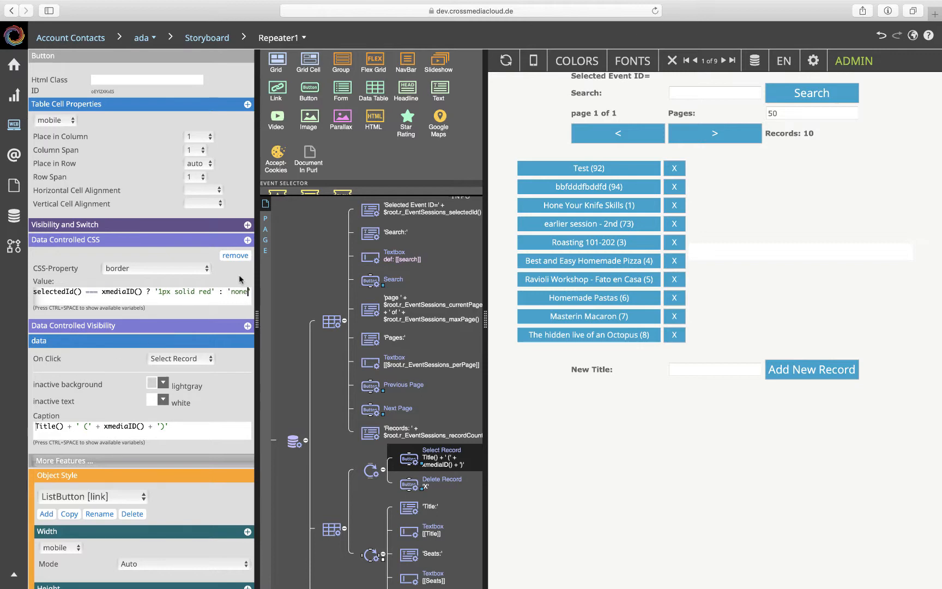
pyautogui.click(596, 228)
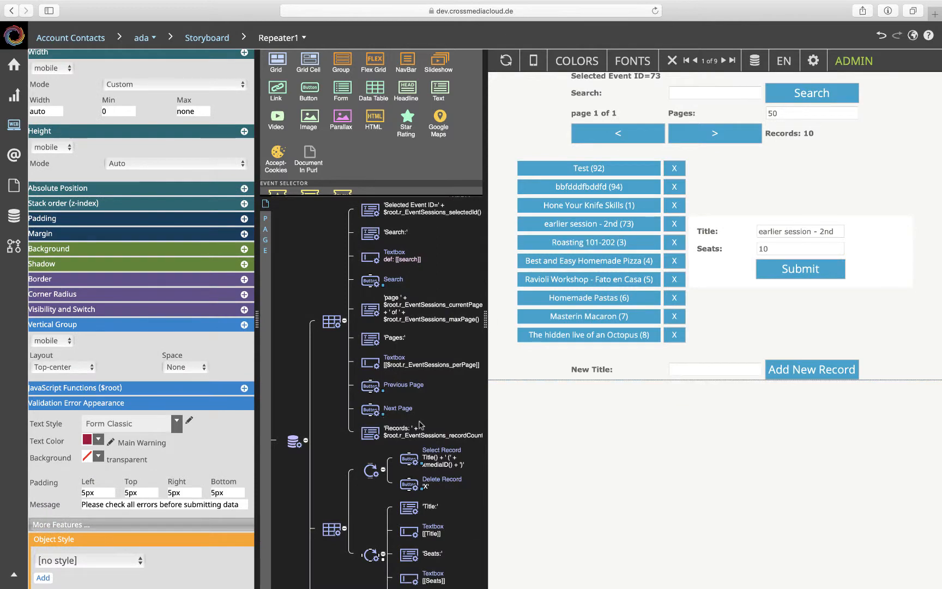
# Step: Replace the EventDetails reference in the Select Record button's border condition with $root.r_EventSessions_selectedId(), compared using ===, and apply the change
pyautogui.click(409, 460)
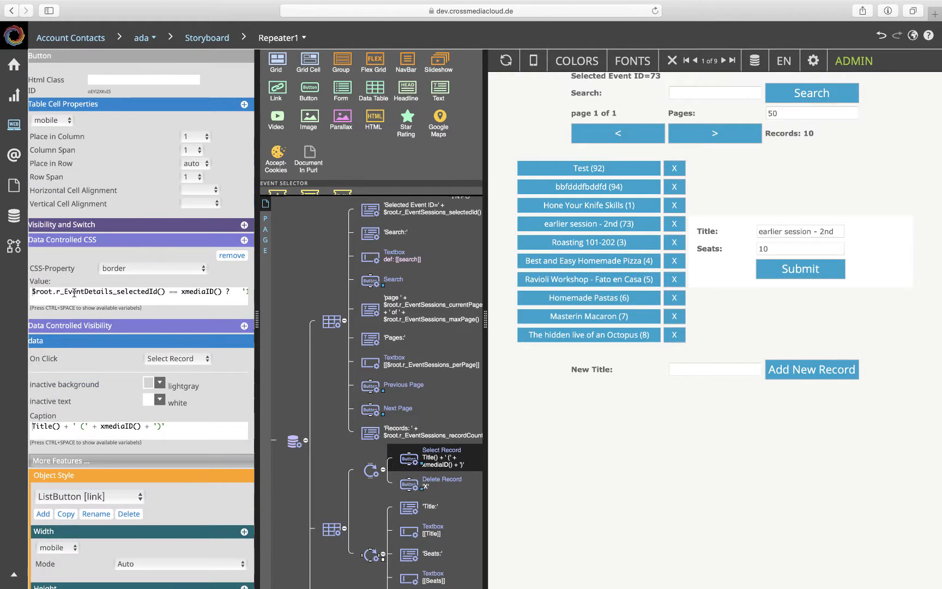
pyautogui.moveTo(65, 292); pyautogui.dragTo(113, 291)
pyautogui.moveTo(166, 293); pyautogui.dragTo(66, 294)
pyautogui.press('BackSpace')
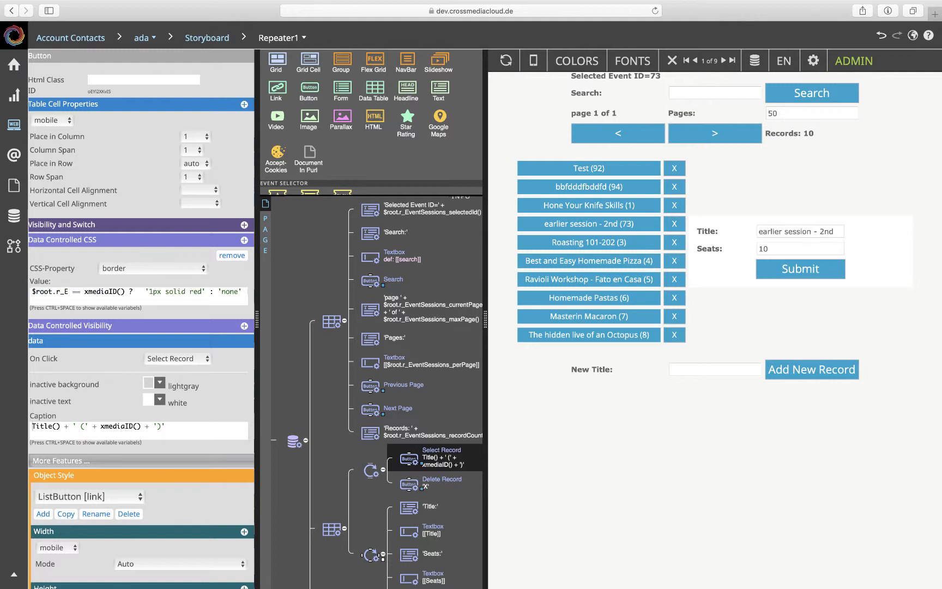
pyautogui.hotkey('ctrl', 'space')
pyautogui.scroll(-1, 103, 329)
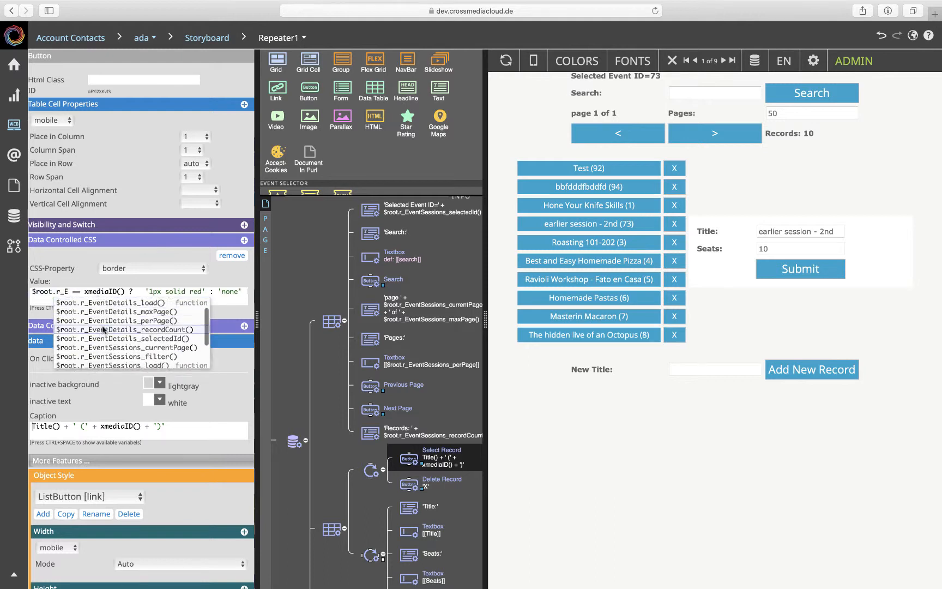
pyautogui.scroll(-2, 103, 330)
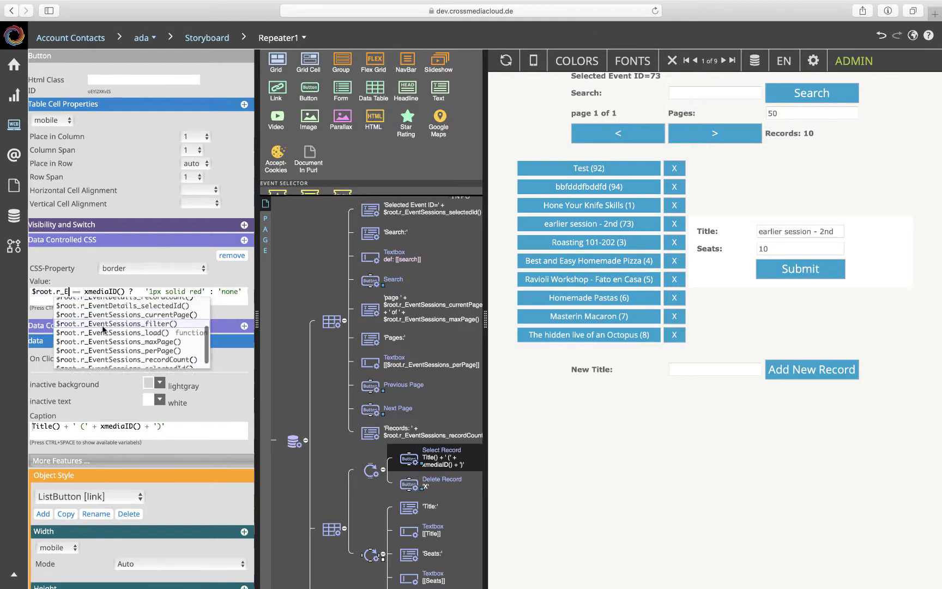
pyautogui.click(111, 362)
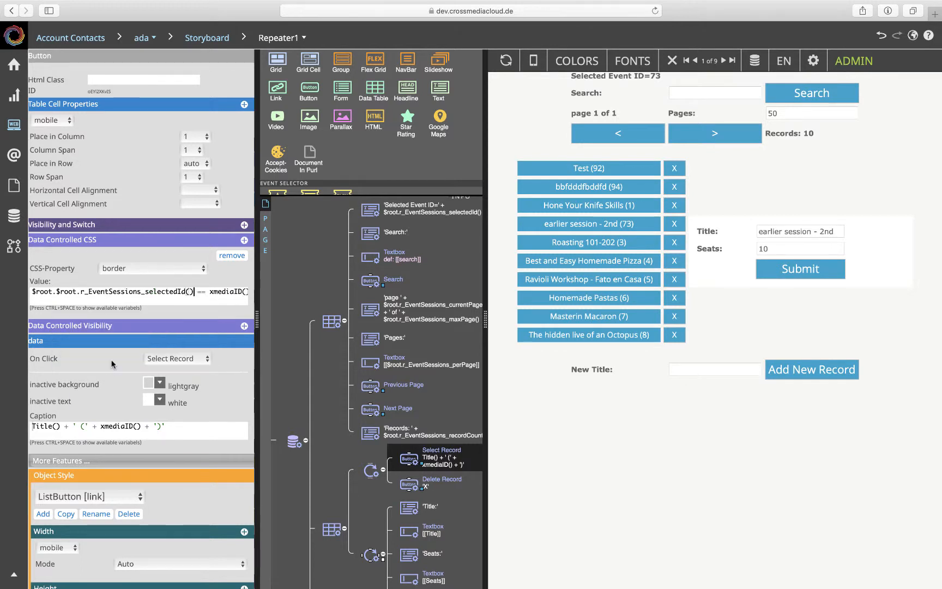
pyautogui.click(167, 301)
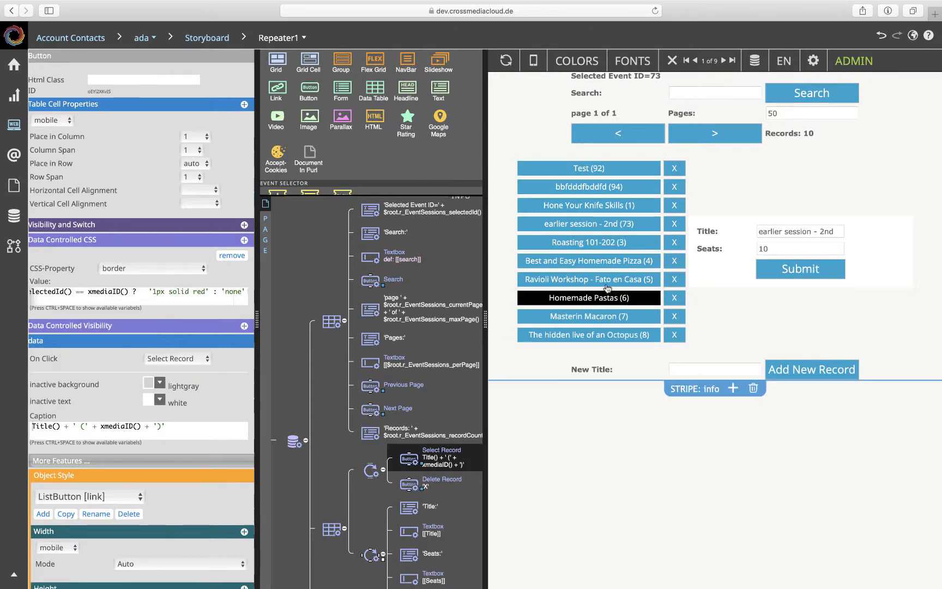
pyautogui.click(613, 240)
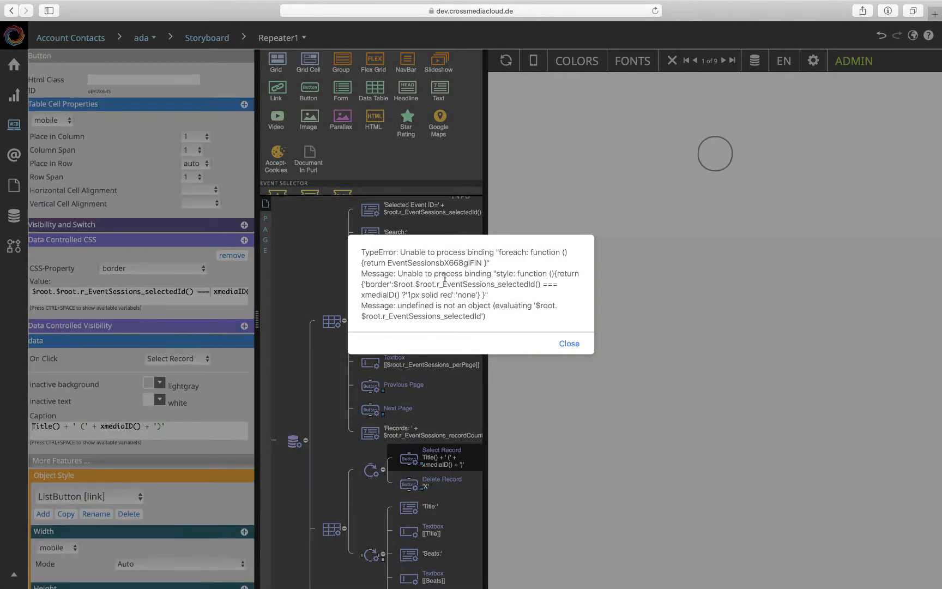
# Step: Dismiss the binding error and remove the duplicate $root. prefix from the start of the border rule's value
pyautogui.moveTo(393, 284); pyautogui.dragTo(408, 285)
pyautogui.click(569, 344)
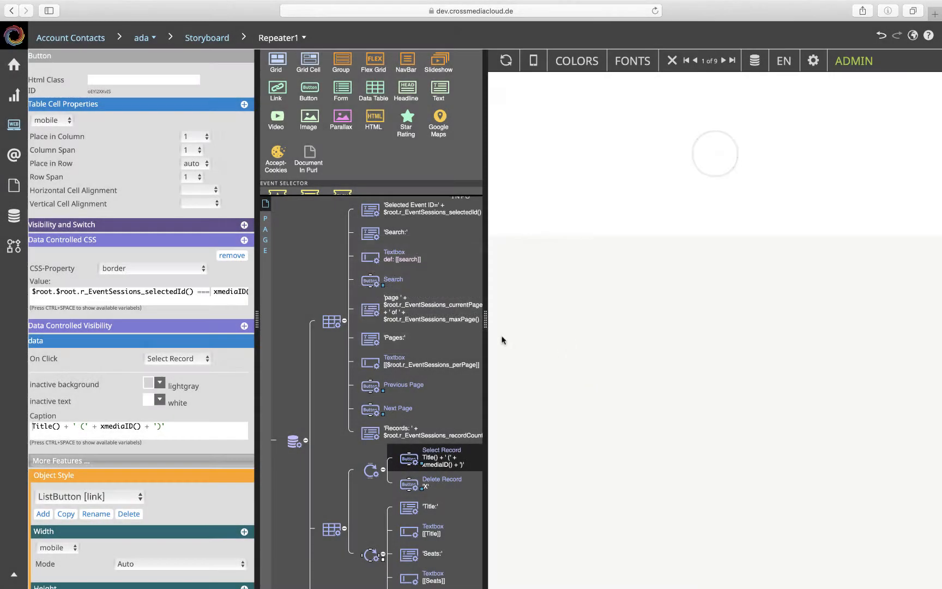
pyautogui.moveTo(56, 291); pyautogui.dragTo(30, 291)
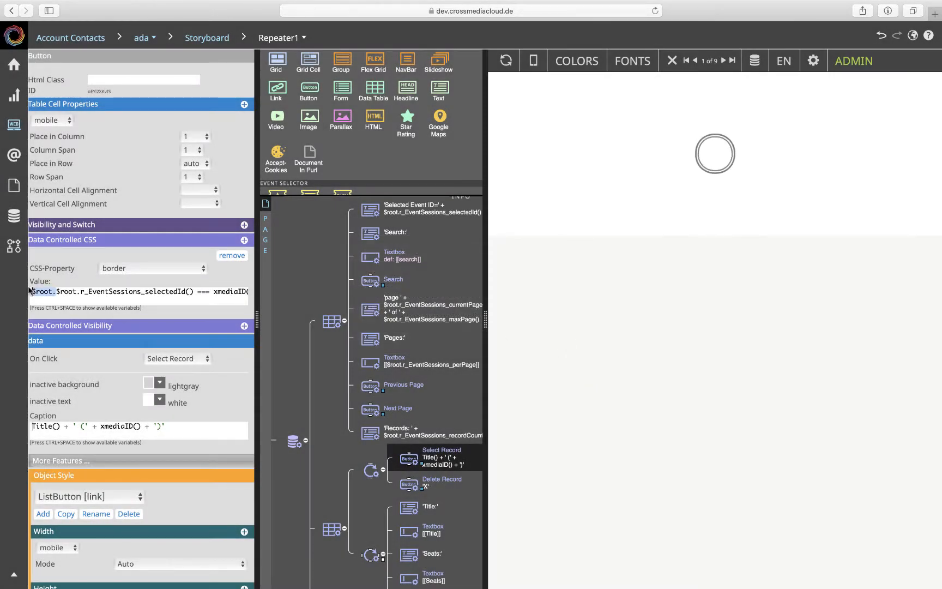
pyautogui.press('BackSpace')
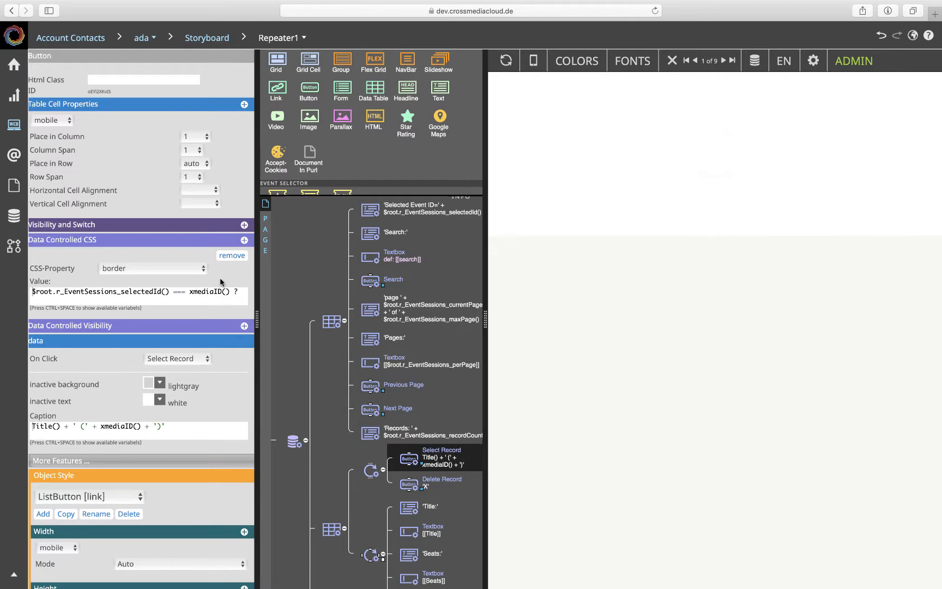
# Step: Select several records, from earlier session - 2nd to The hidden live of an Octopus, to check the border on the selected button
pyautogui.click(643, 225)
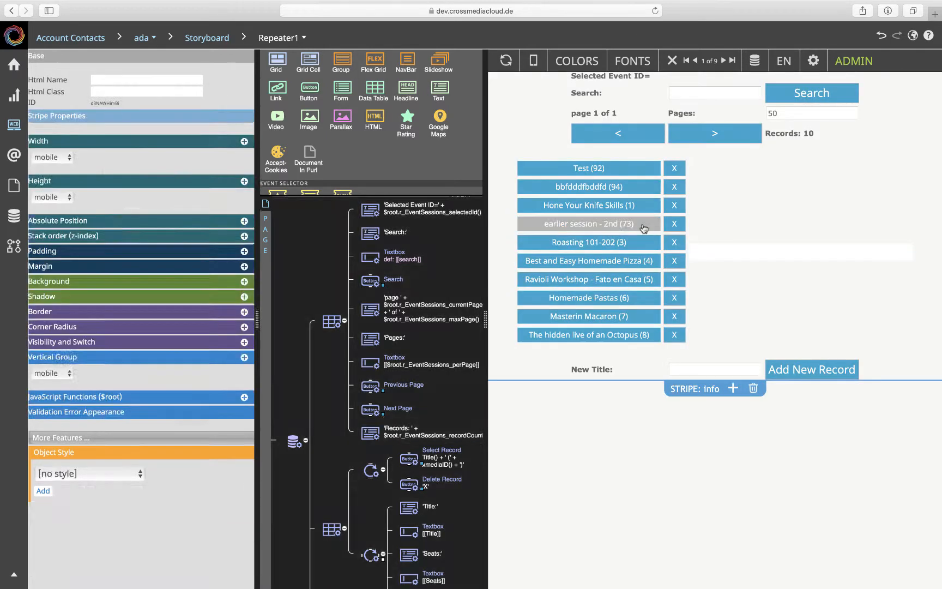
pyautogui.click(632, 260)
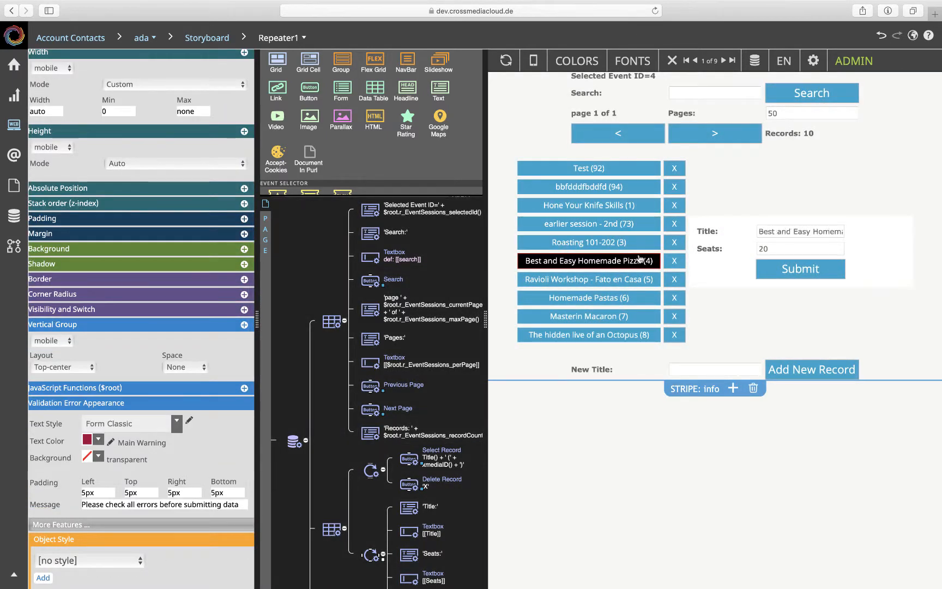
pyautogui.click(628, 188)
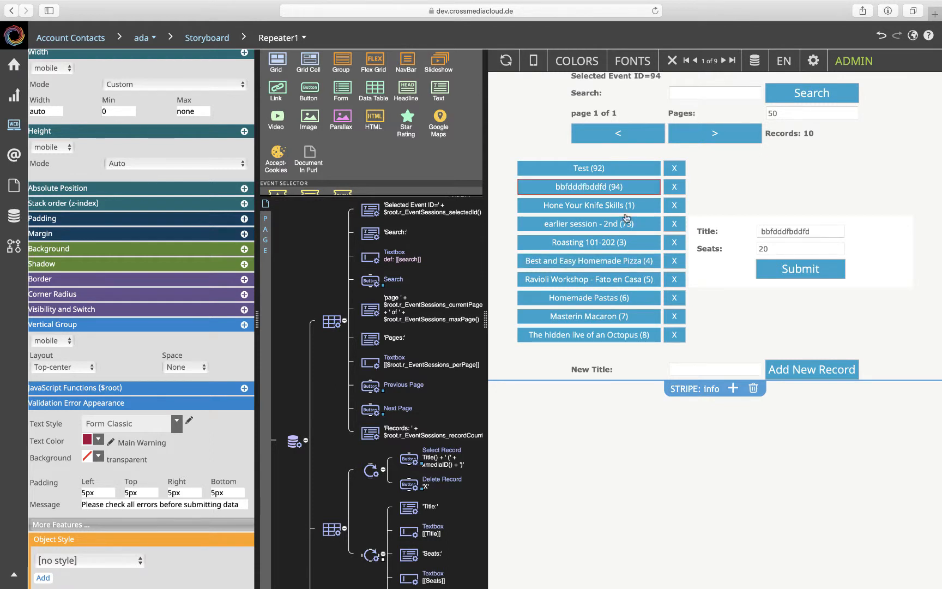
pyautogui.click(624, 297)
pyautogui.click(627, 260)
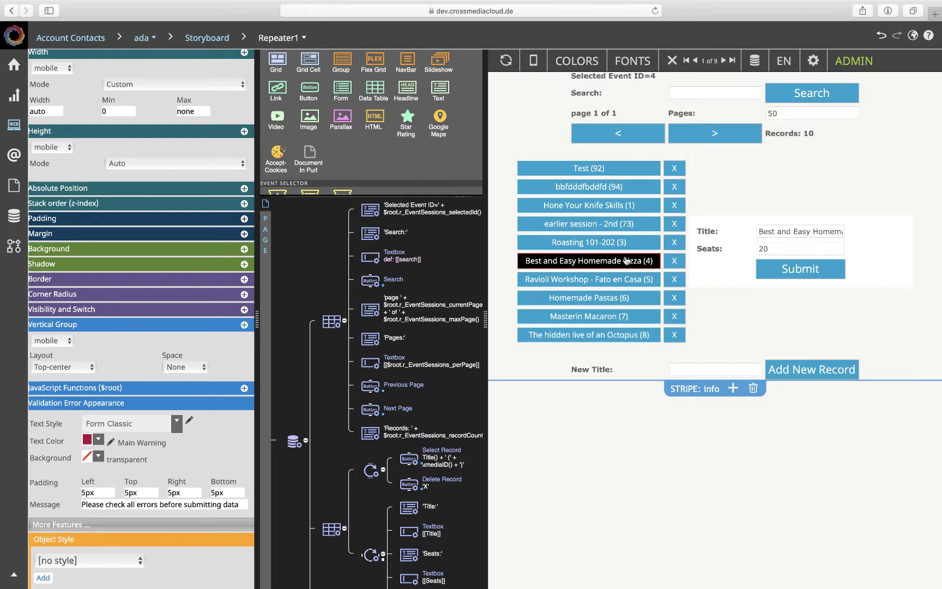
pyautogui.click(626, 206)
pyautogui.click(624, 186)
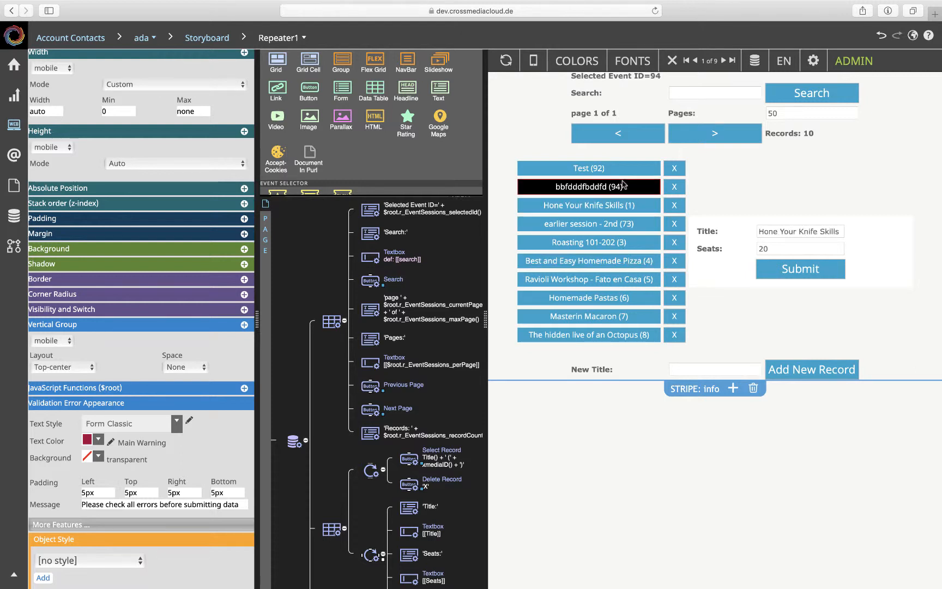
pyautogui.click(626, 334)
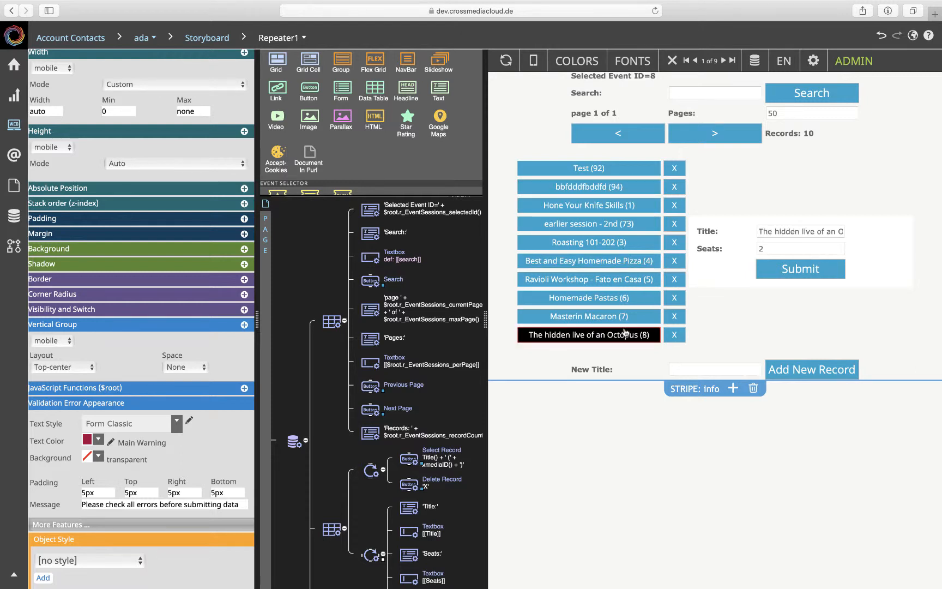